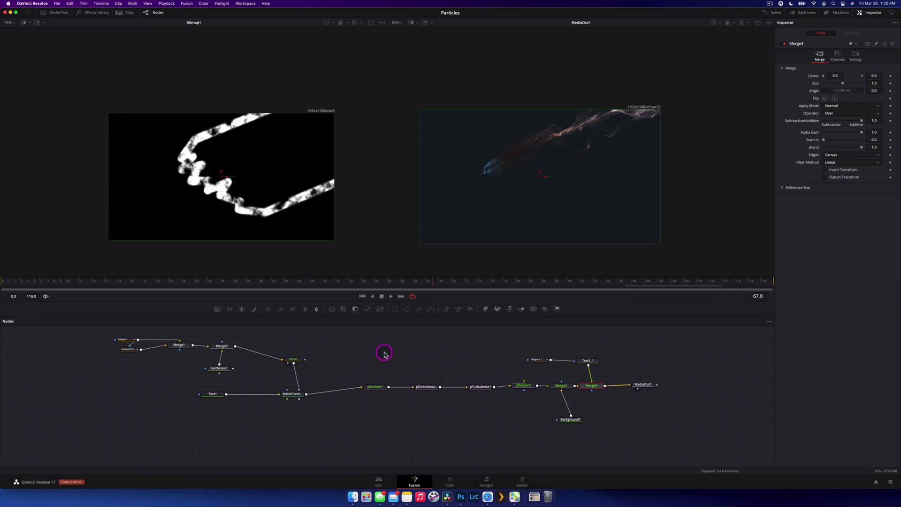
# - In the first comp, select the four particle nodes and the eight text-matte nodes
pyautogui.scroll(5, 382, 353)
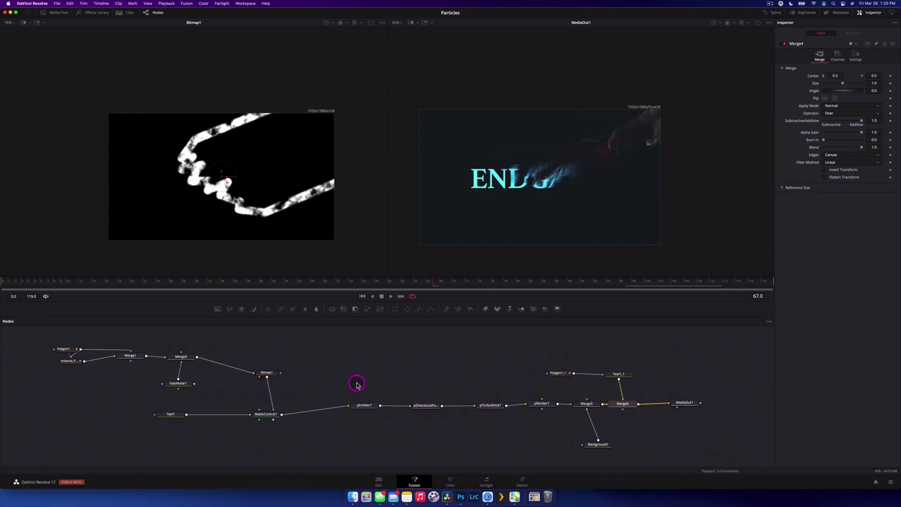
pyautogui.moveTo(355, 382); pyautogui.dragTo(537, 416)
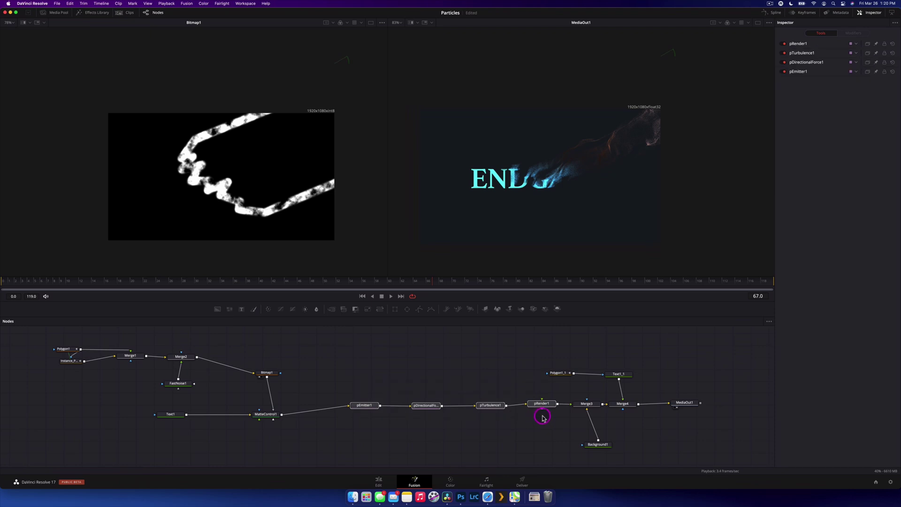
pyautogui.hscroll(-2, 401, 414)
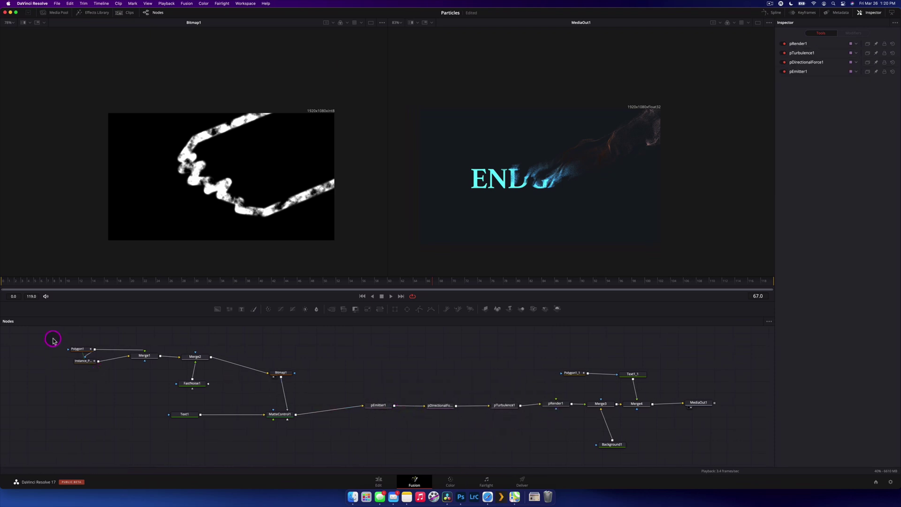
pyautogui.moveTo(52, 339); pyautogui.dragTo(309, 443)
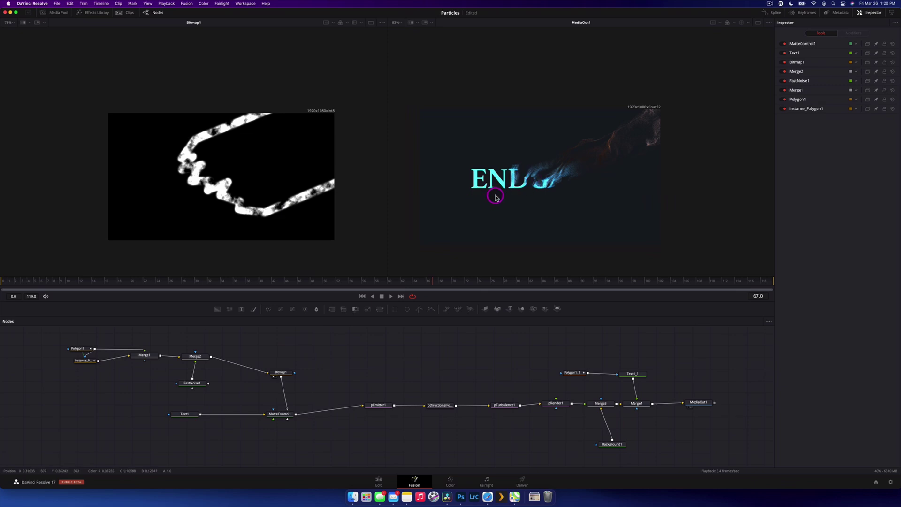
# - Create a new Fusion Composition clip and place it after the first clip on Video 1
pyautogui.click(384, 478)
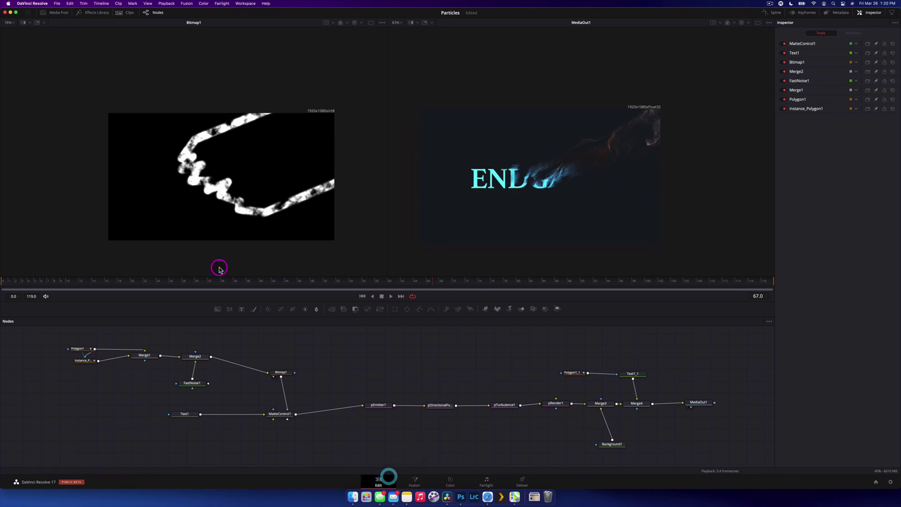
pyautogui.rightClick(150, 98)
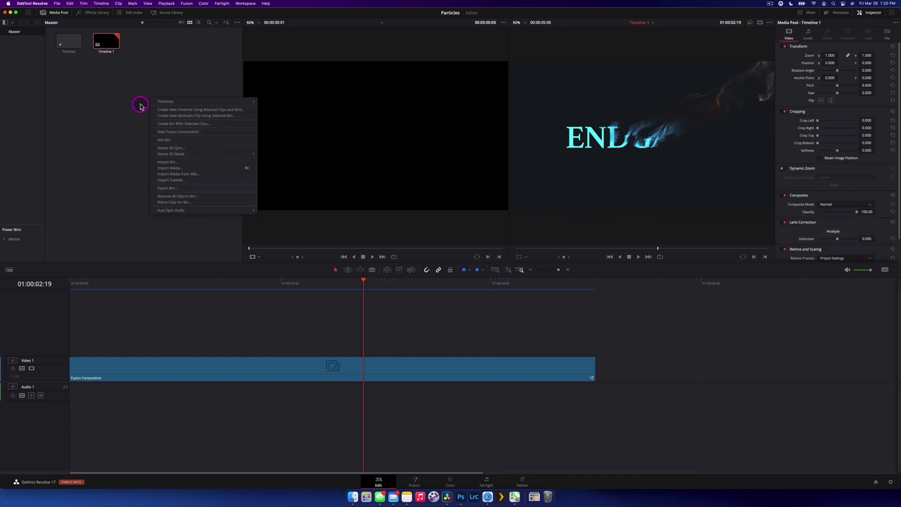
pyautogui.click(193, 133)
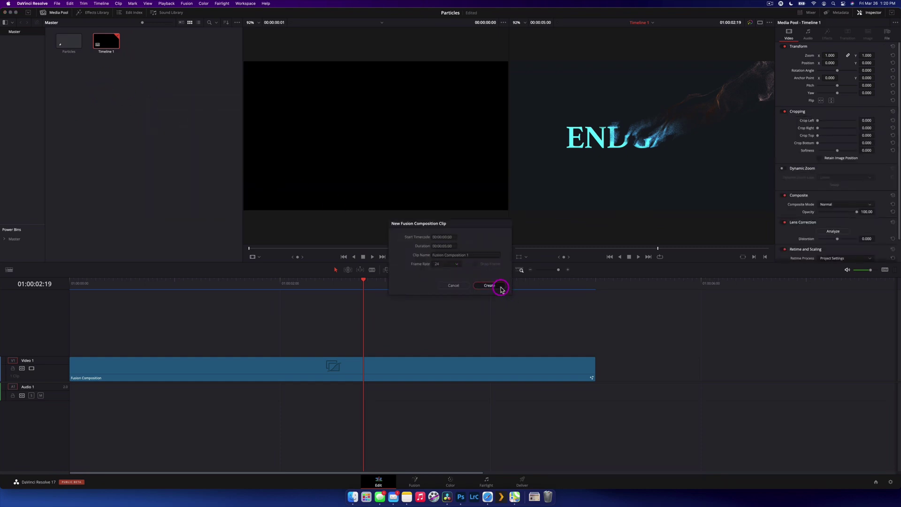
pyautogui.click(499, 286)
pyautogui.moveTo(512, 207); pyautogui.dragTo(648, 373)
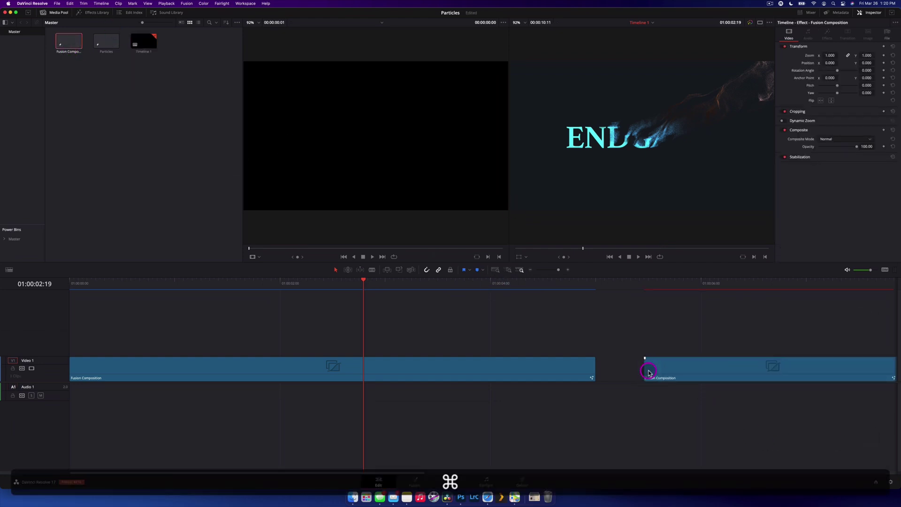
# - Zoom the timeline to show both clips, then select the second composition and open it in Fusion
pyautogui.press('super+equal')
pyautogui.hotkey('shift', 'z')
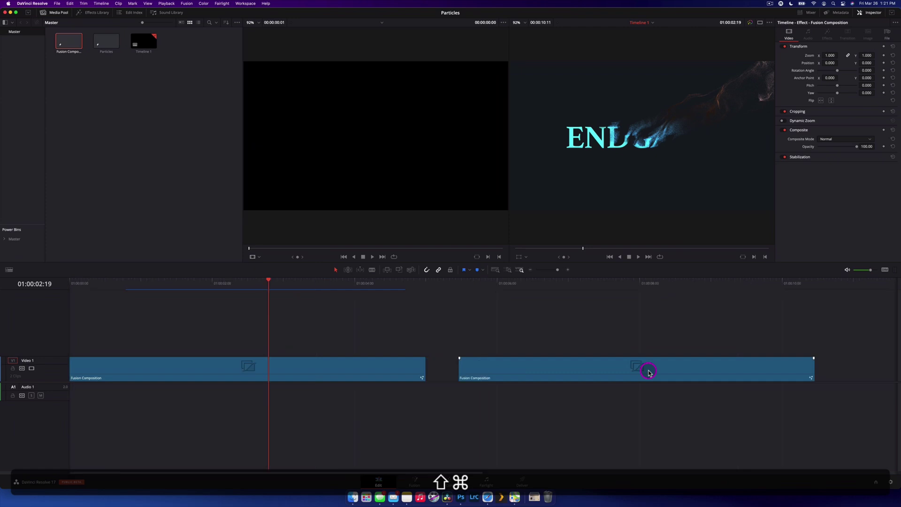
pyautogui.click(660, 285)
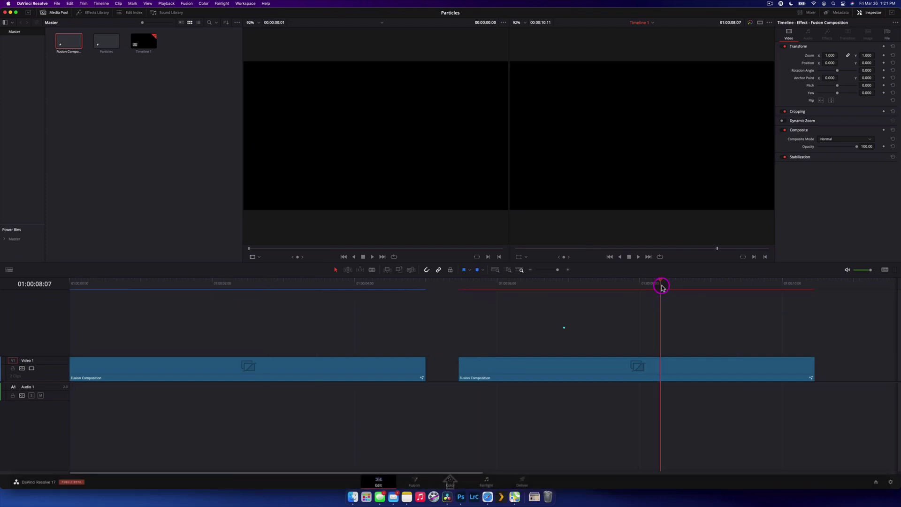
pyautogui.click(624, 365)
pyautogui.click(416, 479)
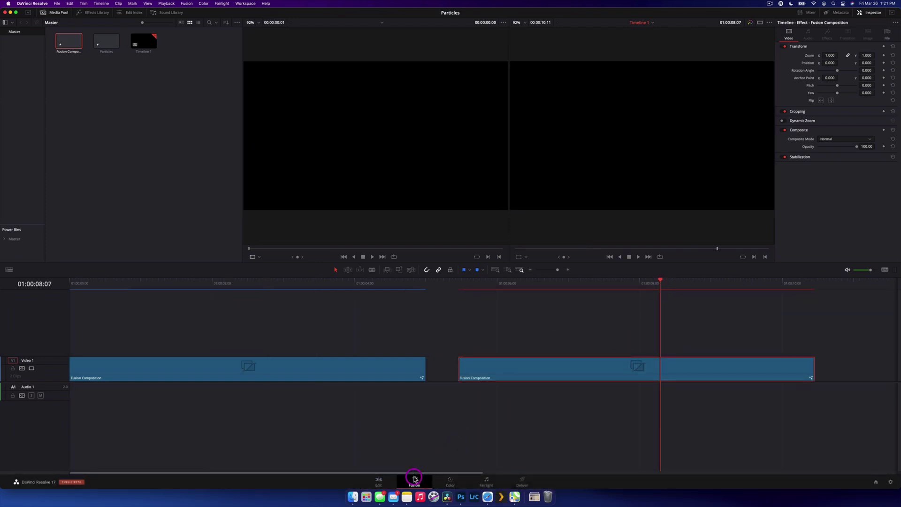
# - Switch to dual viewers and add a Text node wired to MediaOut1
pyautogui.click(563, 394)
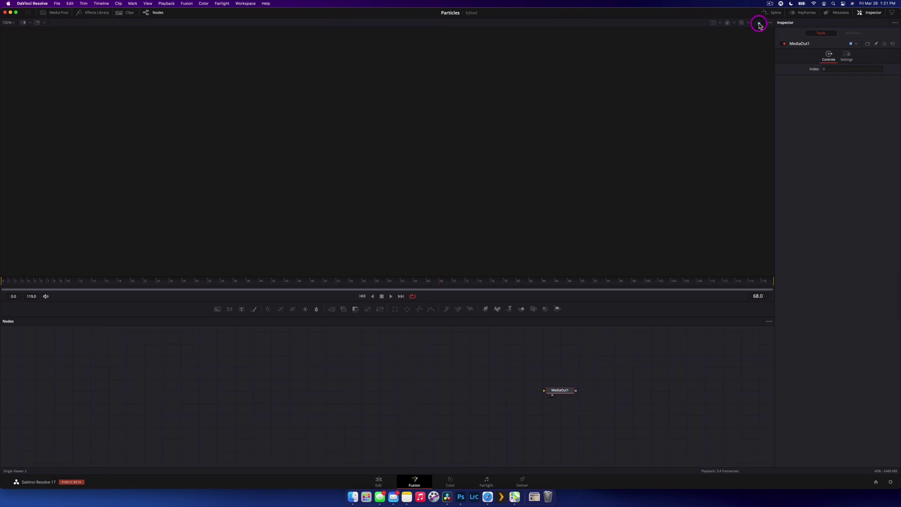
pyautogui.click(758, 23)
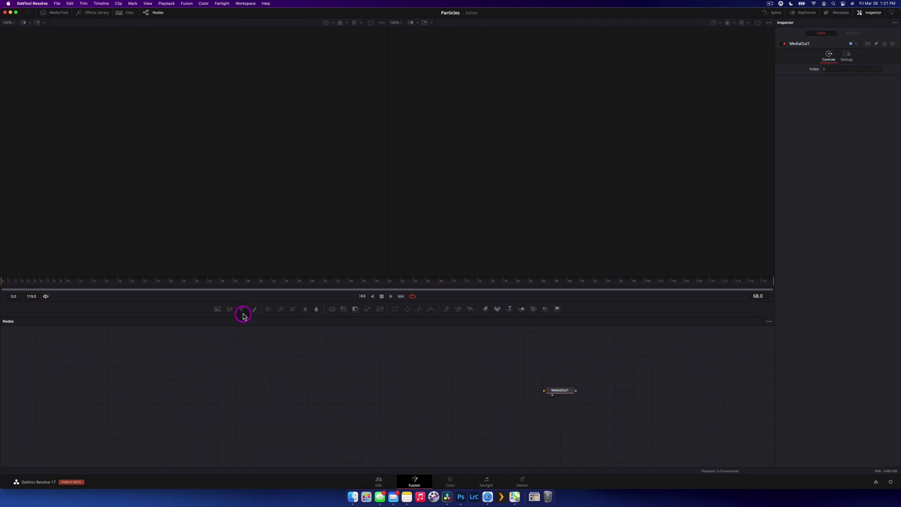
pyautogui.moveTo(243, 312); pyautogui.dragTo(559, 394)
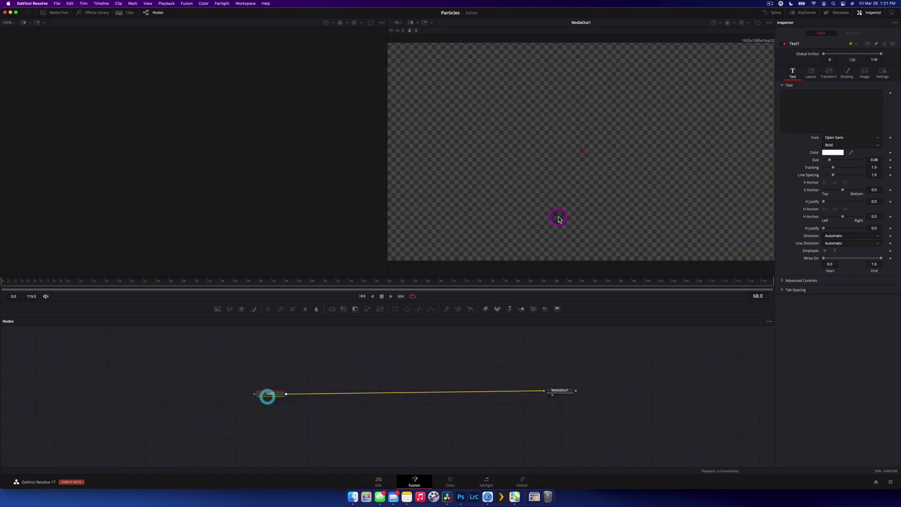
# - Enter ENDGAME as the title text and enlarge the lettering
pyautogui.click(835, 111)
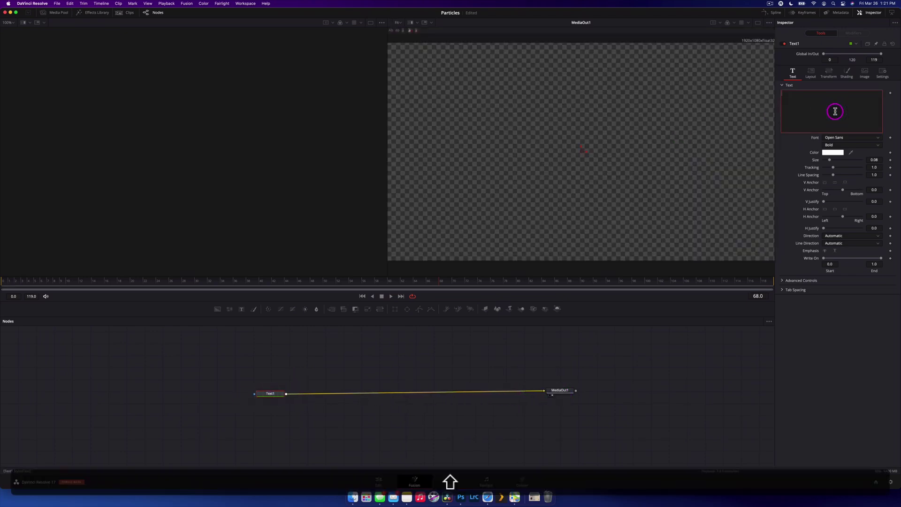
pyautogui.write('ENDGAME')
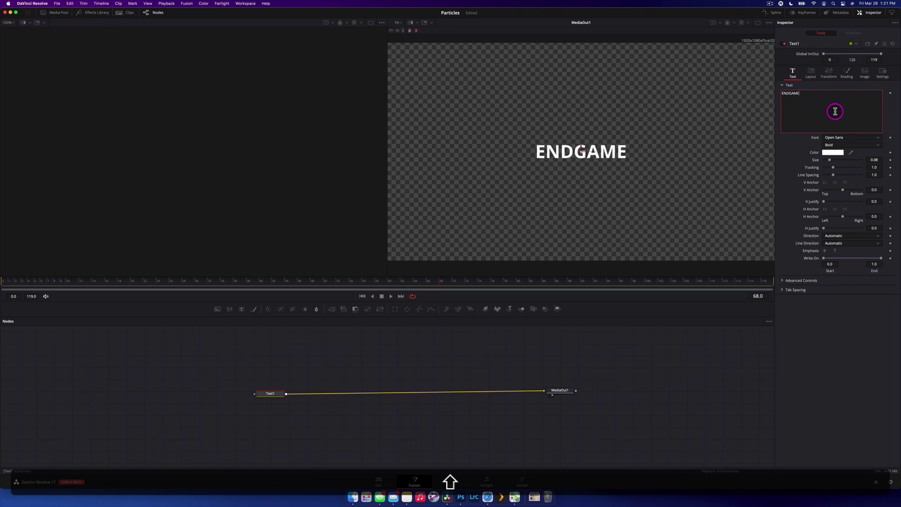
pyautogui.click(821, 162)
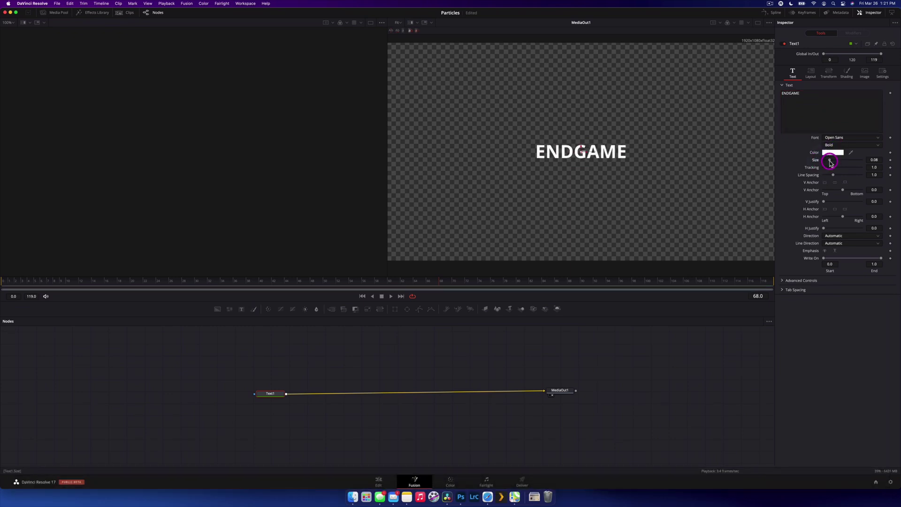
pyautogui.moveTo(830, 162); pyautogui.dragTo(836, 161)
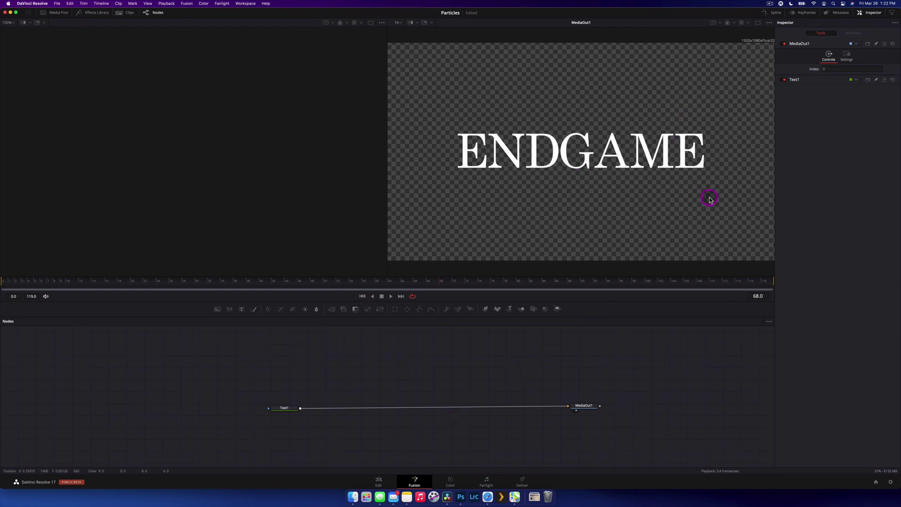
pyautogui.scroll(-2, 676, 162)
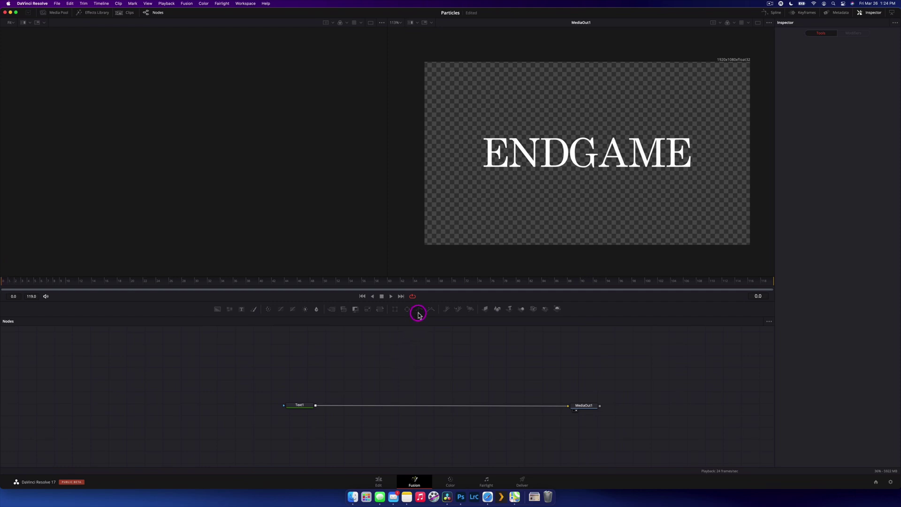
# - Add Polygon1 and draw a closed zigzag shape near the frame's top-right corner
pyautogui.moveTo(420, 316); pyautogui.dragTo(273, 363)
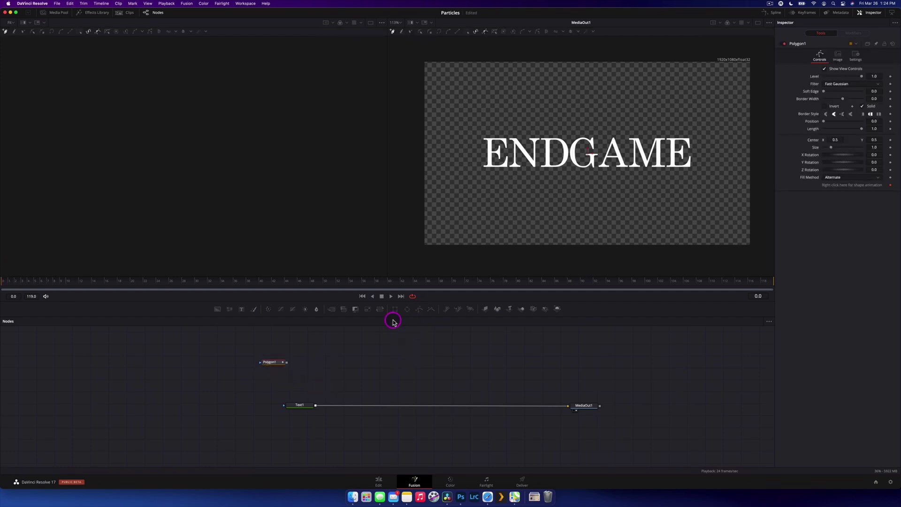
pyautogui.press('1')
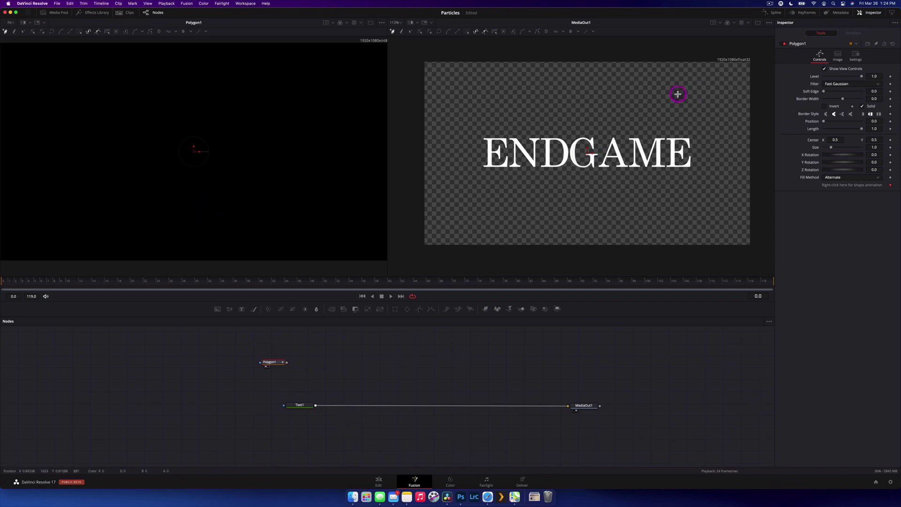
pyautogui.click(651, 103)
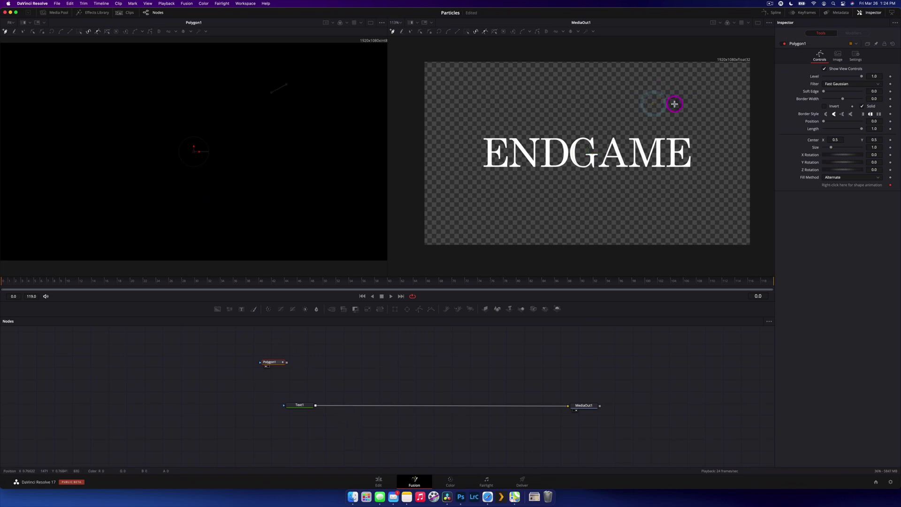
pyautogui.click(675, 122)
pyautogui.click(693, 117)
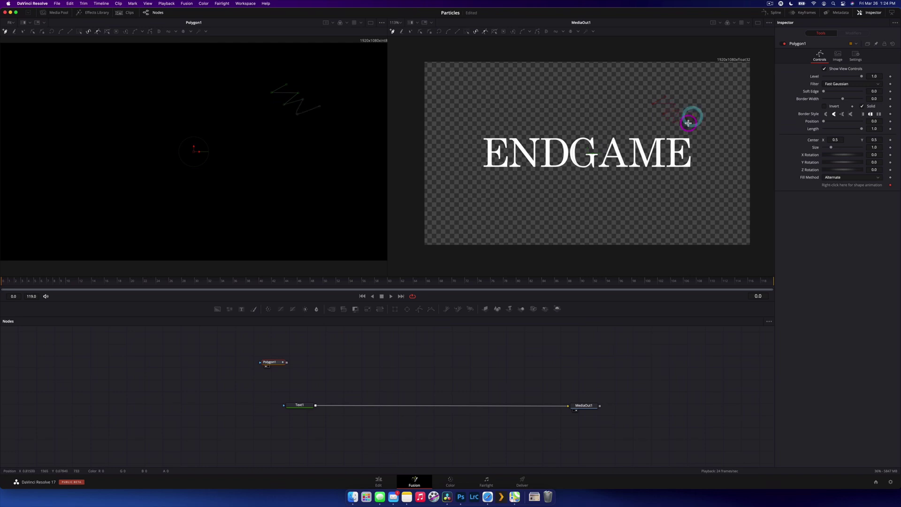
pyautogui.click(710, 122)
pyautogui.click(708, 133)
pyautogui.click(713, 138)
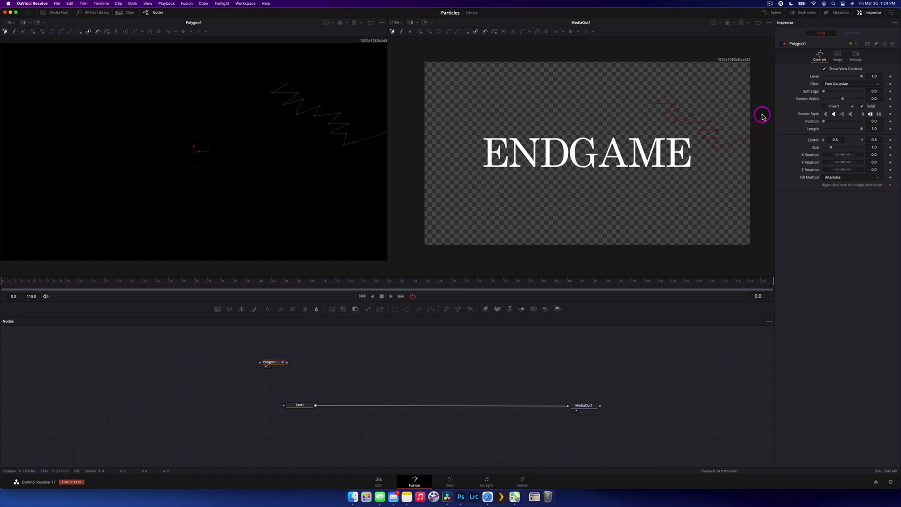
pyautogui.click(674, 60)
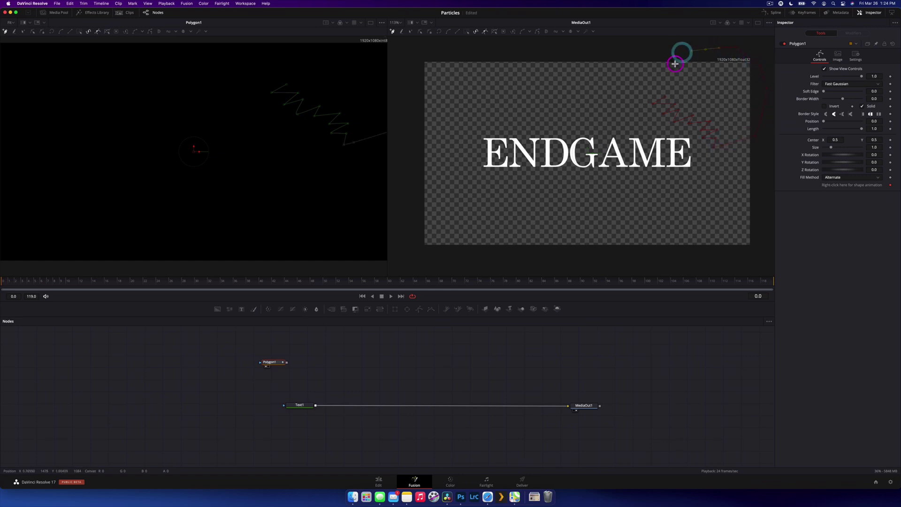
pyautogui.click(661, 94)
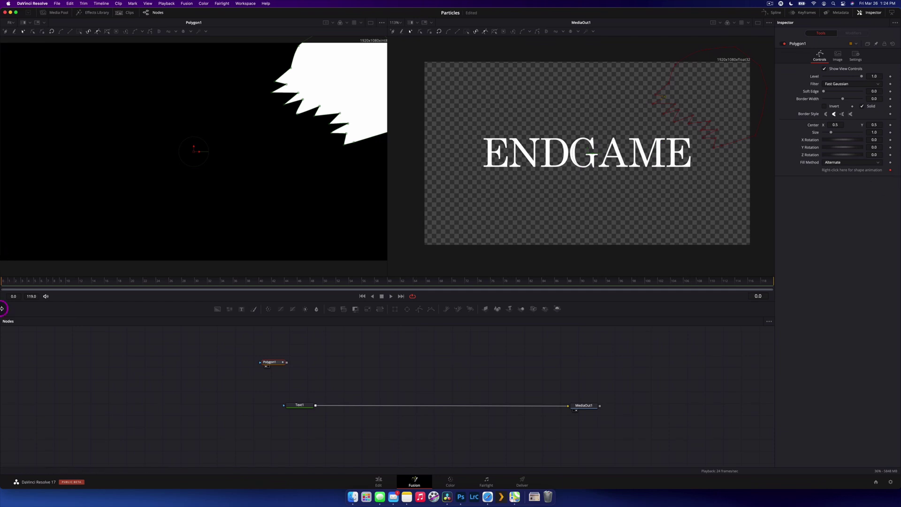
# - Keyframe the polygon at frame 0, then drag its points across ENDGAME at frame 119
pyautogui.click(890, 125)
pyautogui.click(774, 285)
pyautogui.moveTo(645, 74); pyautogui.dragTo(480, 195)
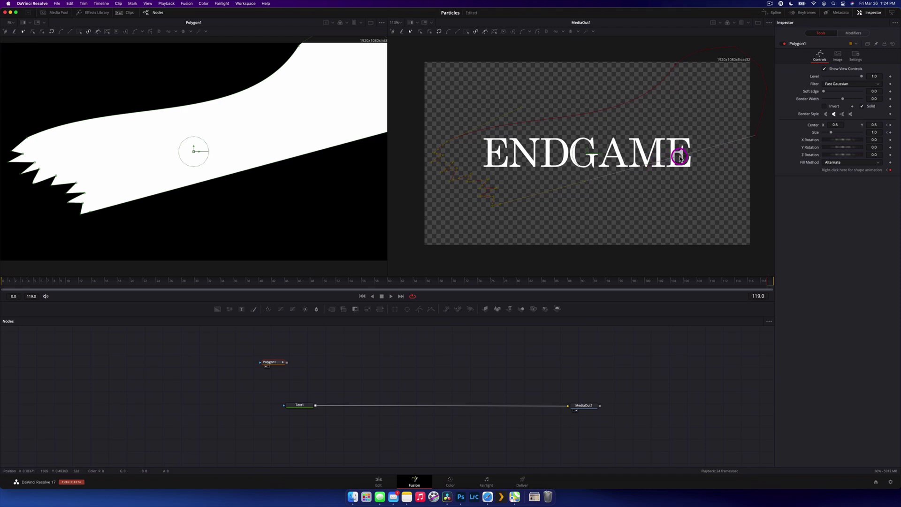
pyautogui.moveTo(683, 155); pyautogui.dragTo(692, 177)
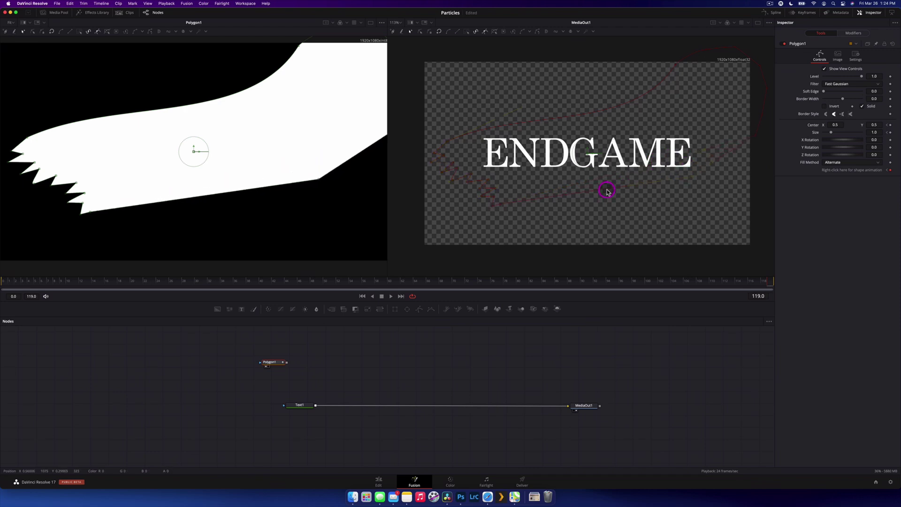
pyautogui.click(607, 190)
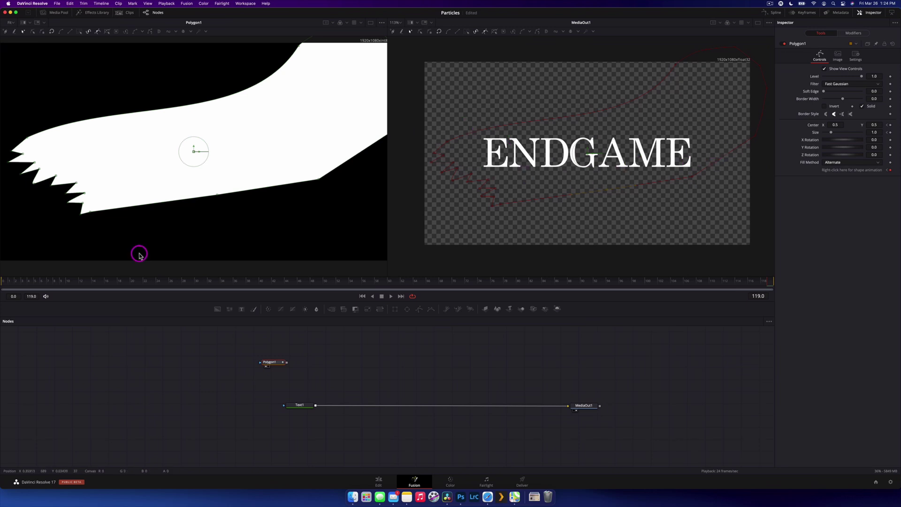
pyautogui.moveTo(147, 281); pyautogui.dragTo(32, 290)
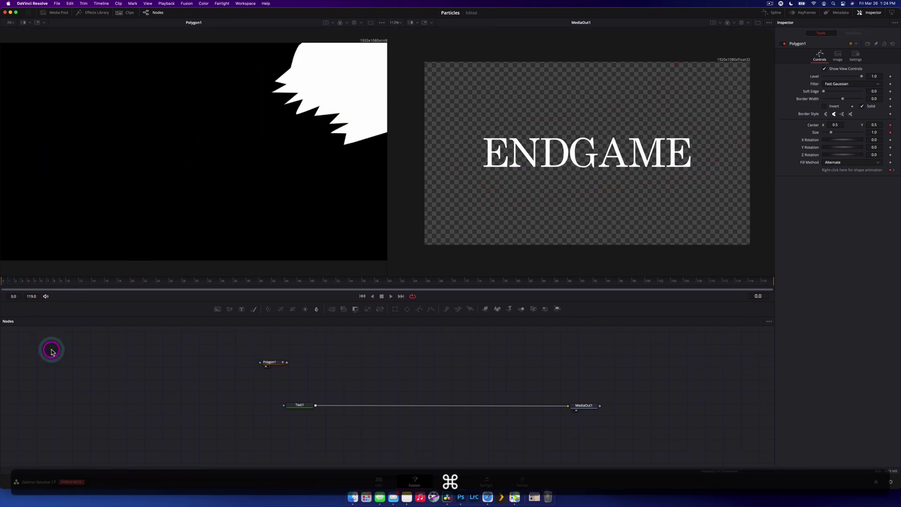
# - Preview the sweep, add two points on Polygon1's lower edge, and drag a vertex right
pyautogui.press('space')
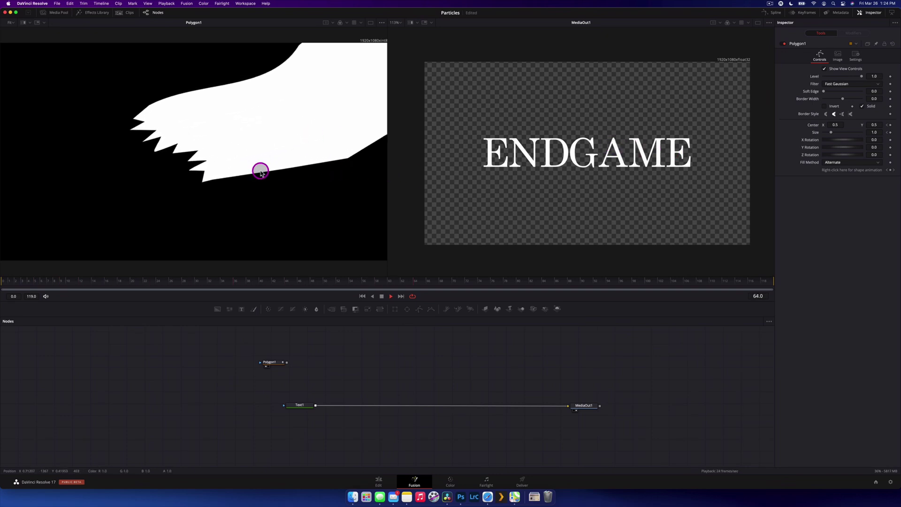
pyautogui.press('space')
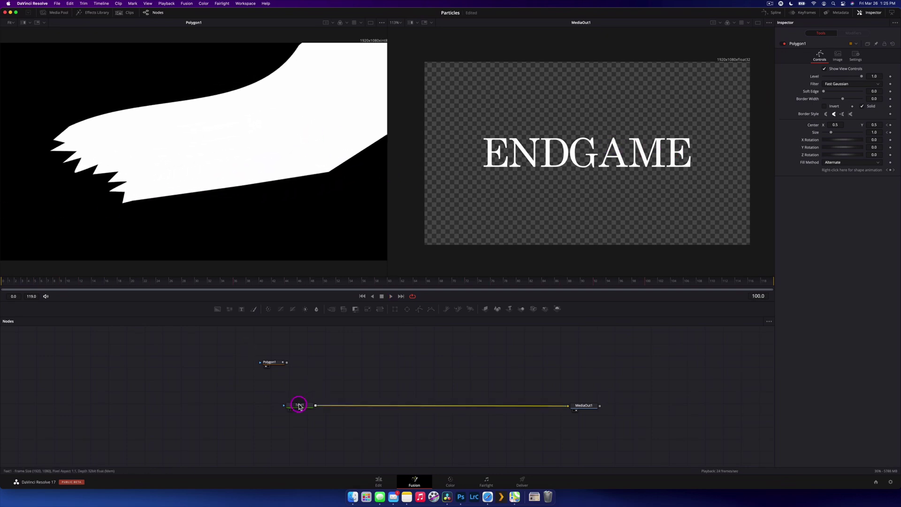
pyautogui.click(274, 366)
pyautogui.press('space')
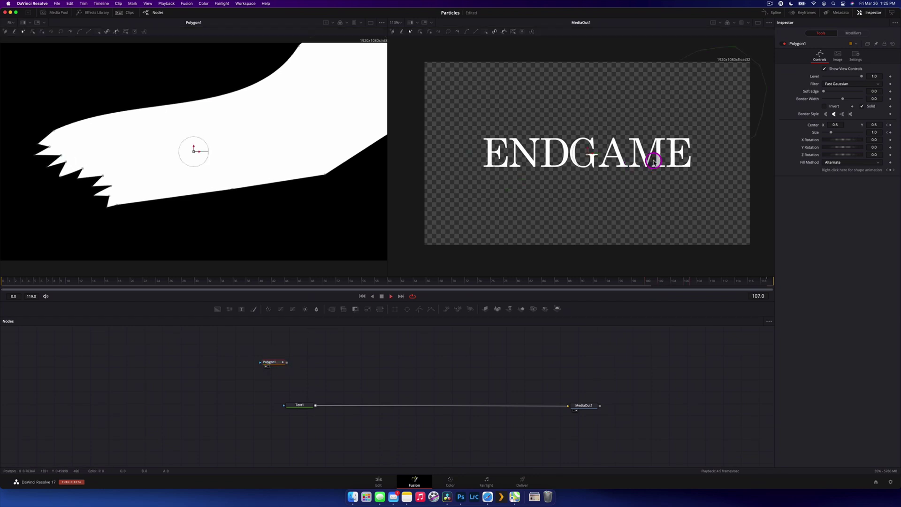
pyautogui.click(675, 168)
pyautogui.click(651, 177)
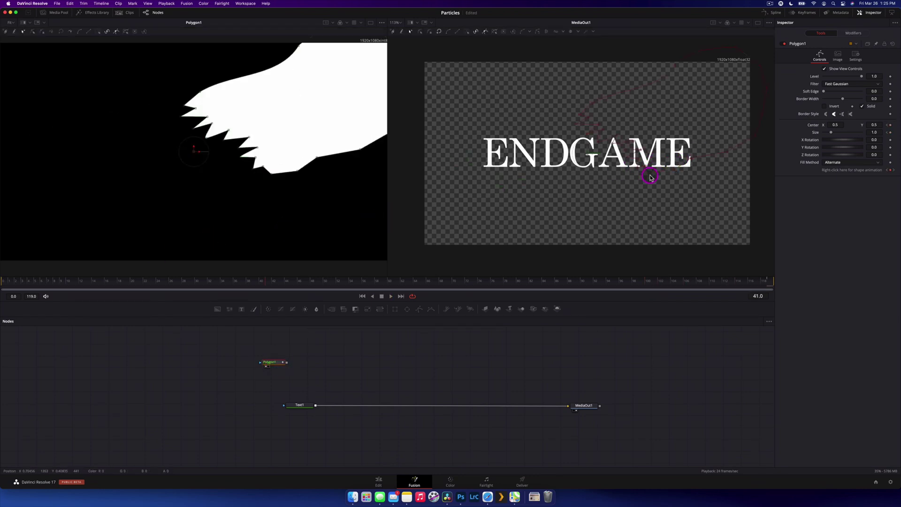
pyautogui.moveTo(691, 160); pyautogui.dragTo(705, 160)
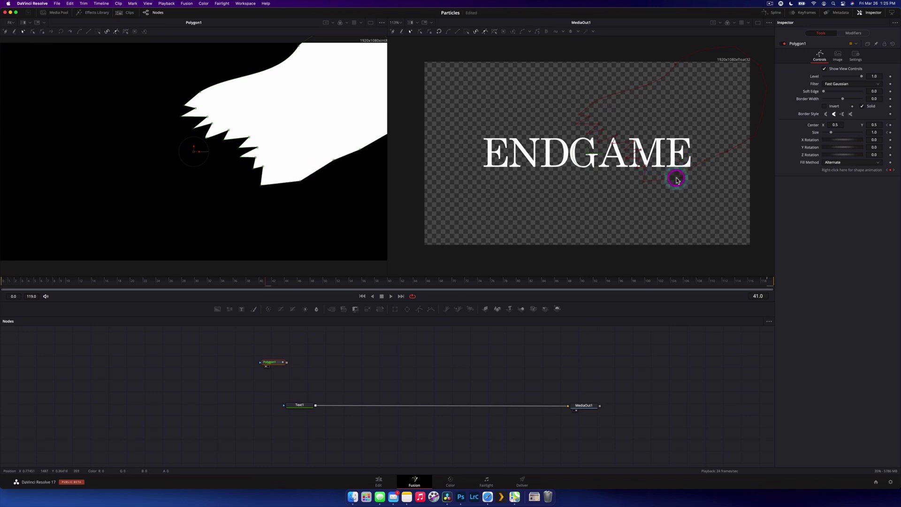
pyautogui.press('space')
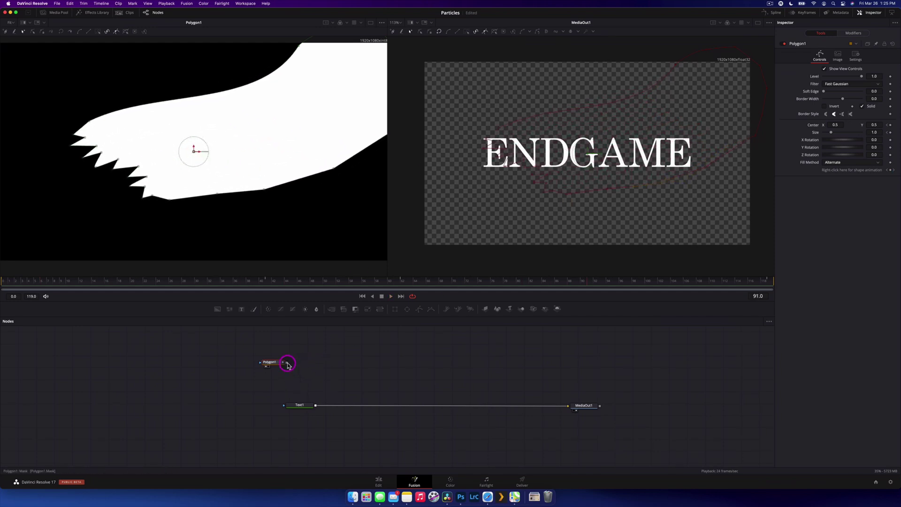
# - Connect Polygon1 as Text1's mask, play it back, and invert the mask
pyautogui.moveTo(287, 364); pyautogui.dragTo(283, 407)
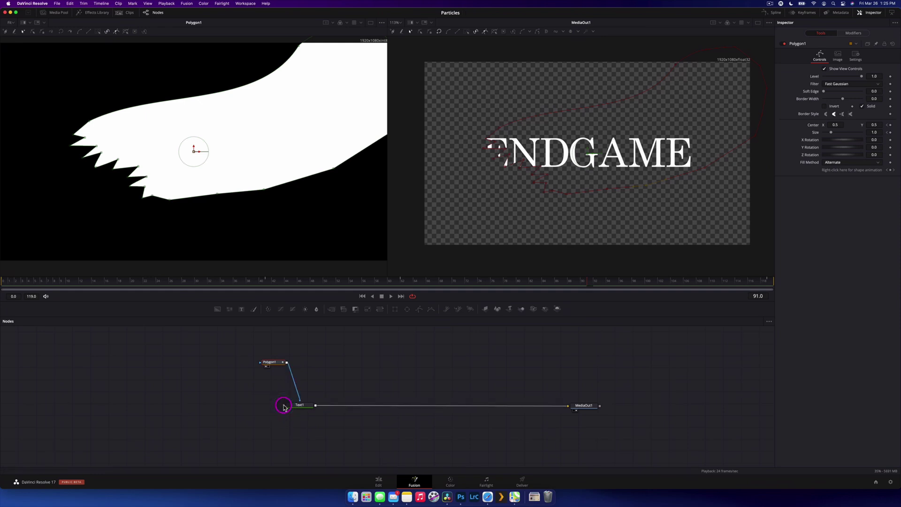
pyautogui.press('space')
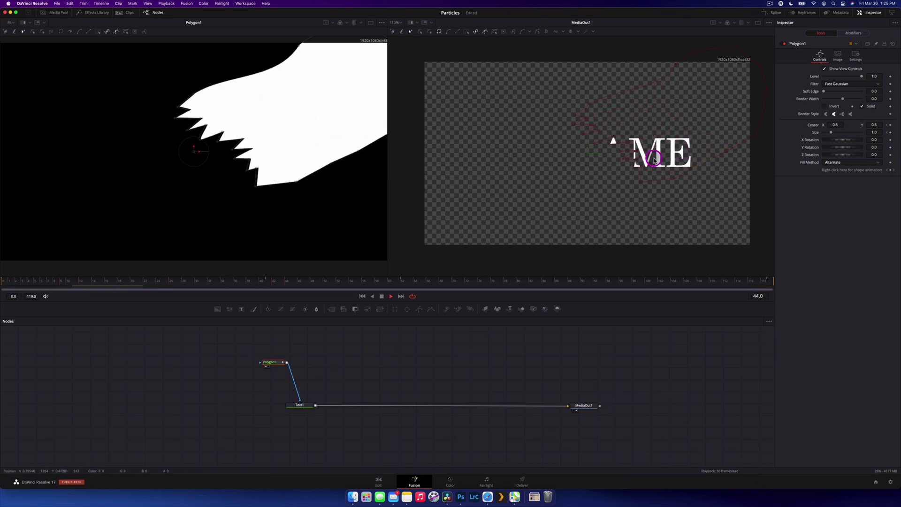
pyautogui.press('space')
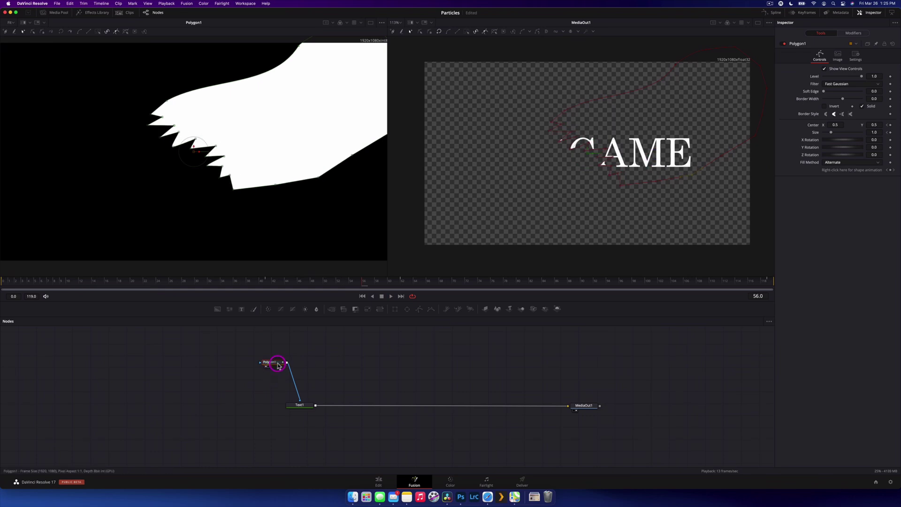
pyautogui.click(825, 106)
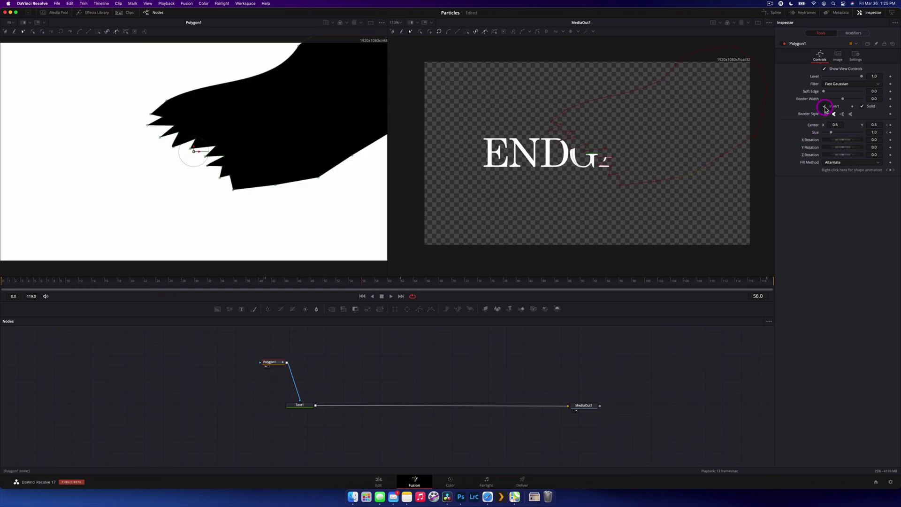
pyautogui.press('space')
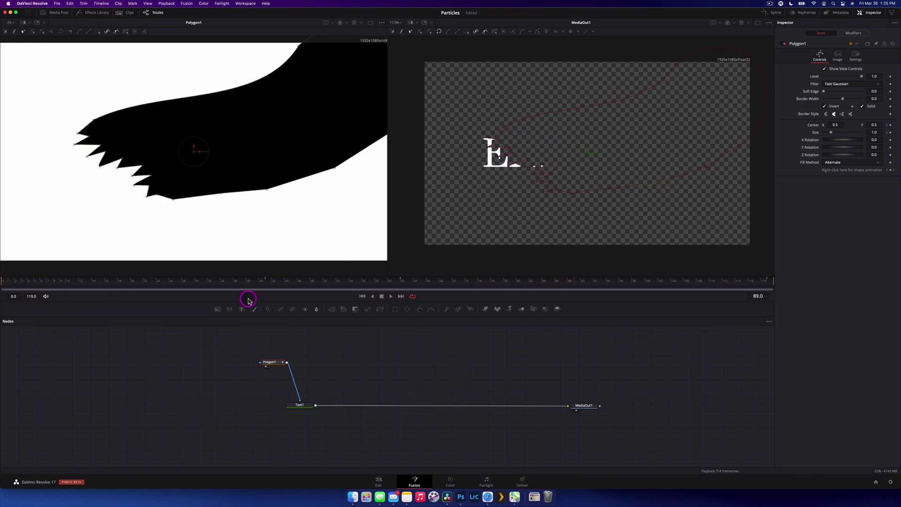
# - Jump to an early frame, nudge Text1 upward, and replay the wipe
pyautogui.click(99, 282)
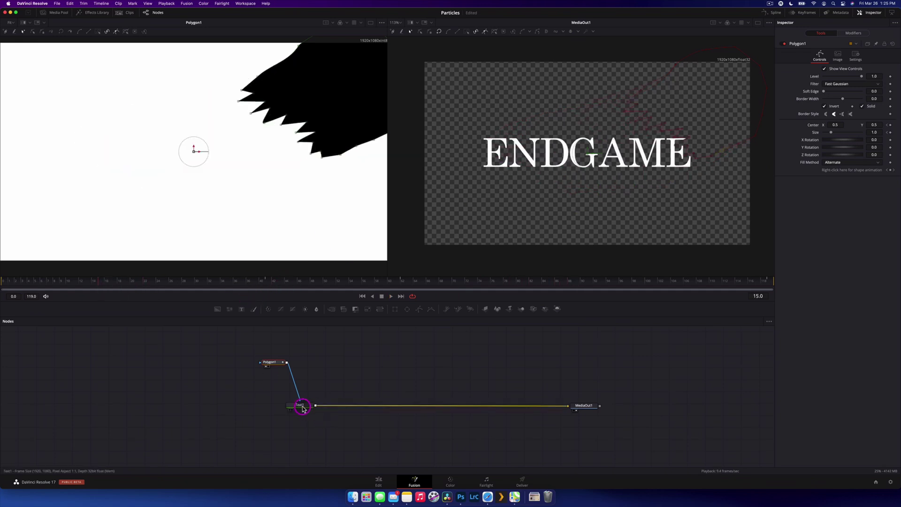
pyautogui.moveTo(298, 409); pyautogui.dragTo(298, 404)
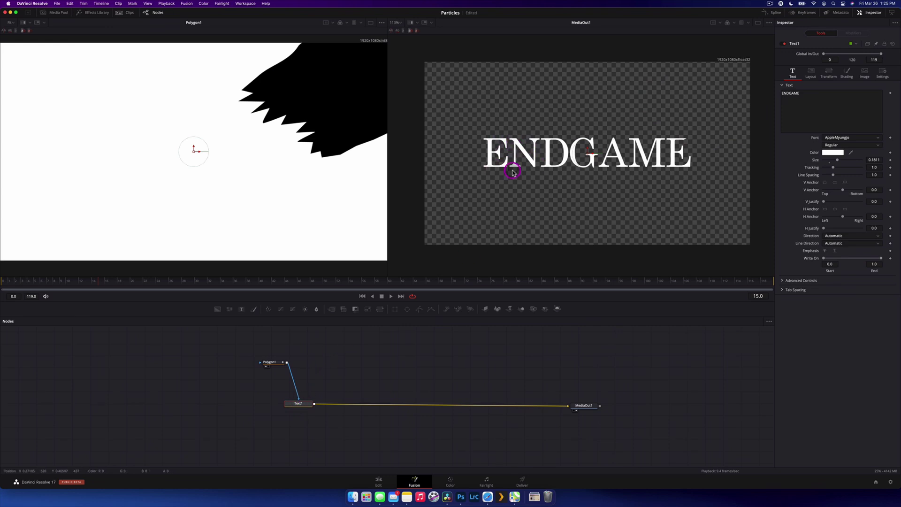
pyautogui.press('space')
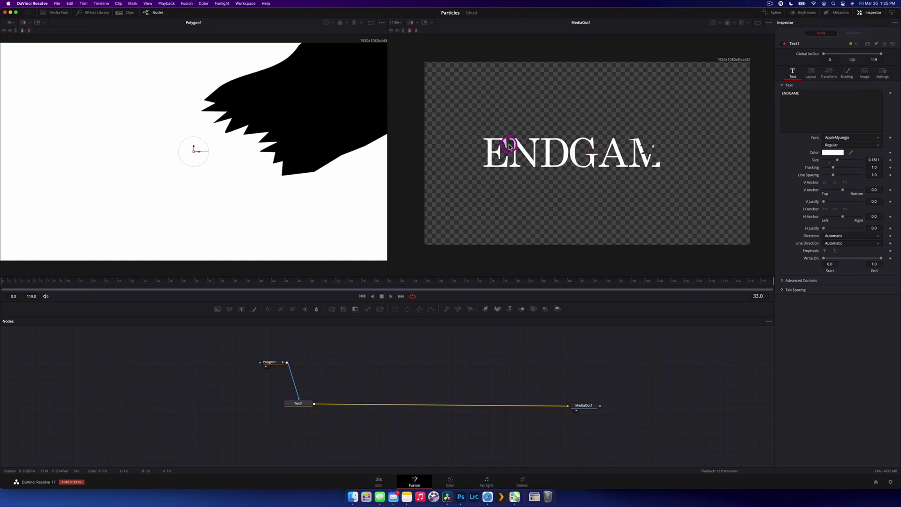
pyautogui.press('space')
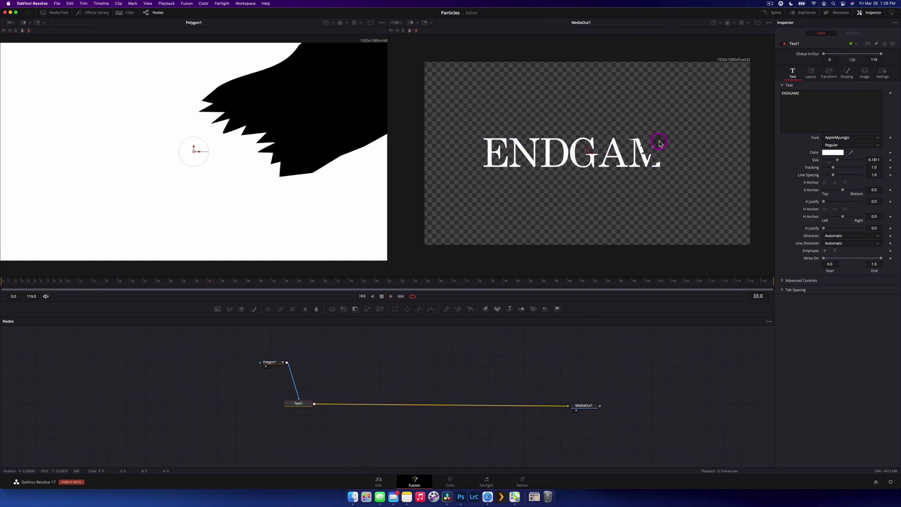
pyautogui.click(307, 208)
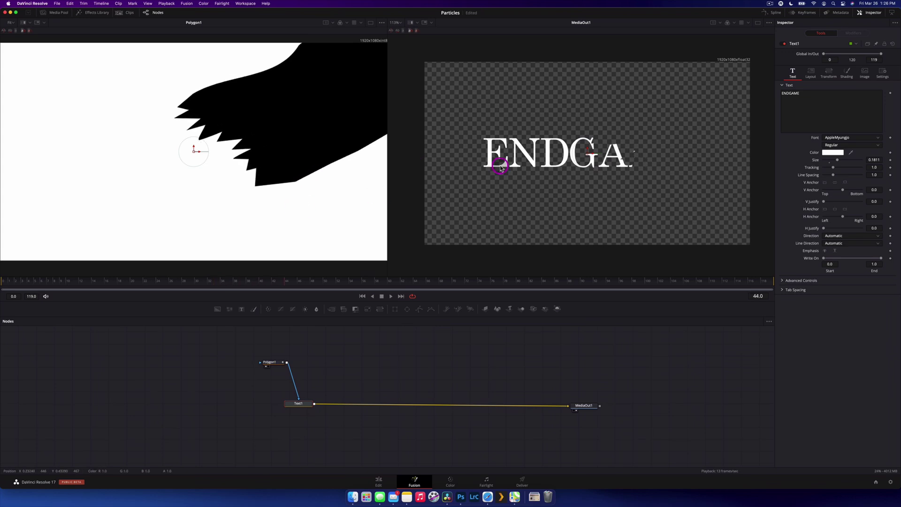
# - Disconnect Polygon1 from Text1's mask and turn its Invert back off
pyautogui.moveTo(299, 399); pyautogui.dragTo(268, 363)
pyautogui.click(267, 361)
pyautogui.click(865, 106)
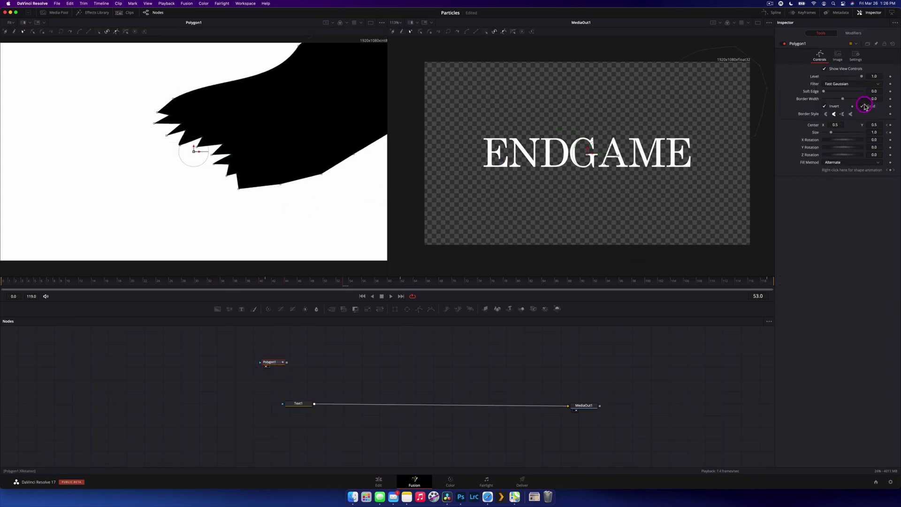
pyautogui.click(834, 107)
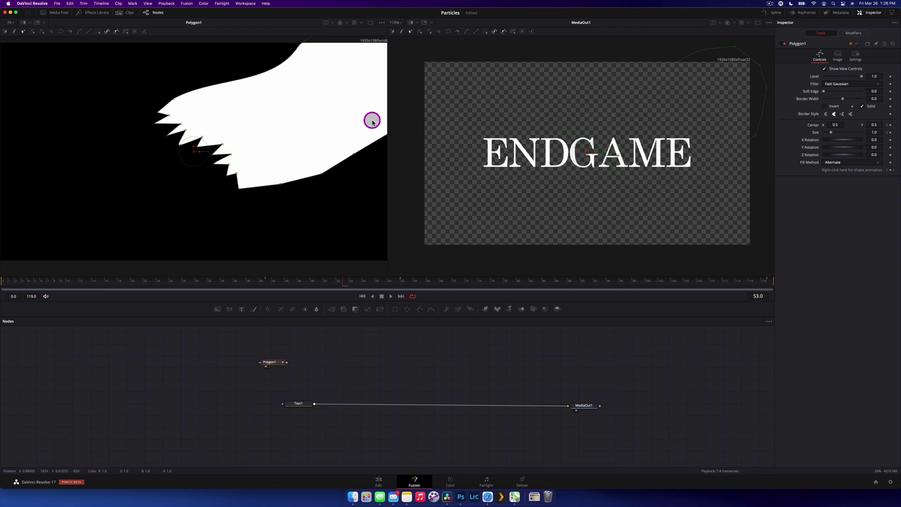
pyautogui.click(386, 476)
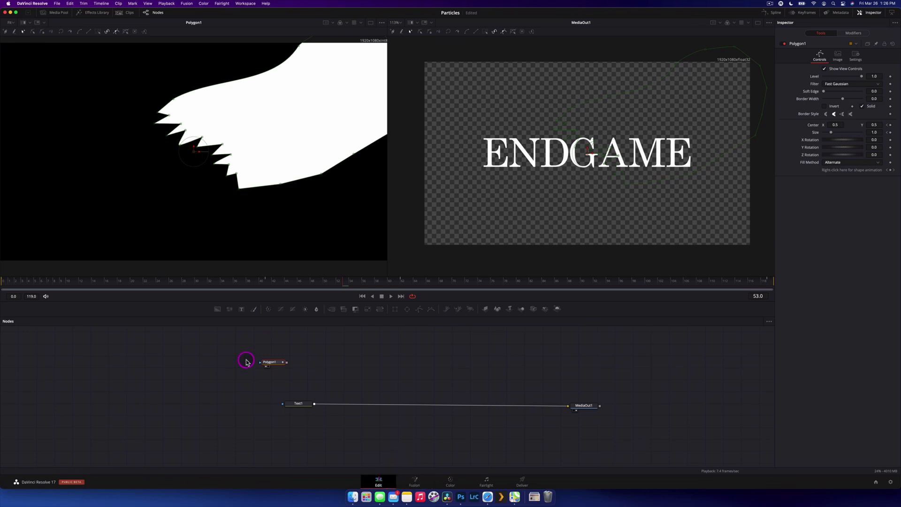
# - Preview the first comp in Fusion, then reselect the second clip on the Edit timeline and reopen it
pyautogui.click(412, 479)
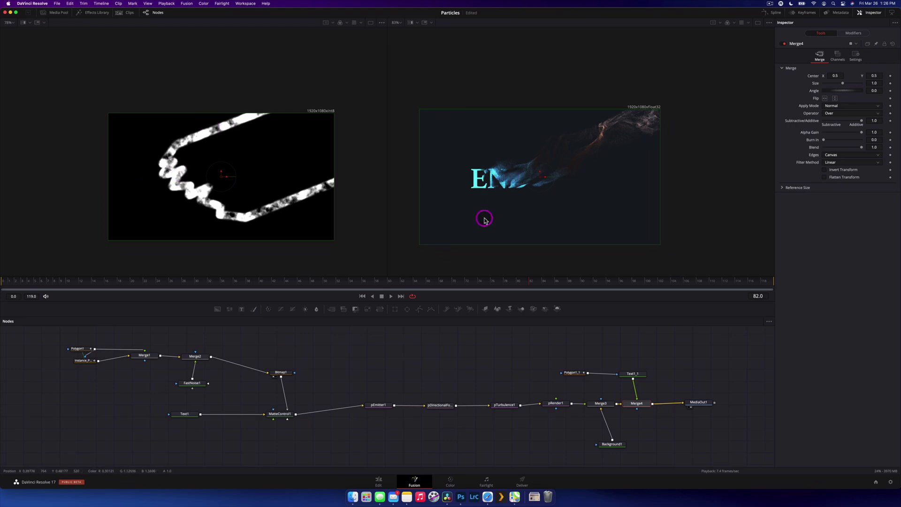
pyautogui.click(378, 480)
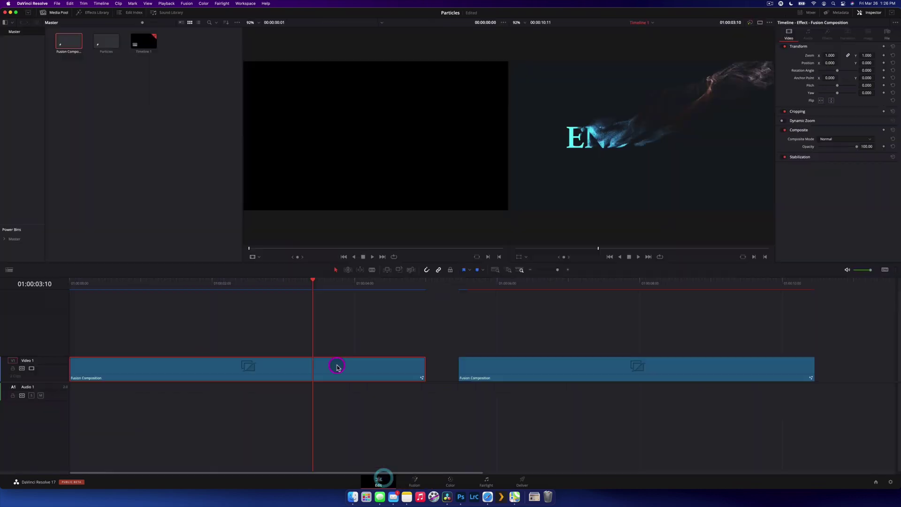
pyautogui.click(507, 285)
pyautogui.click(544, 370)
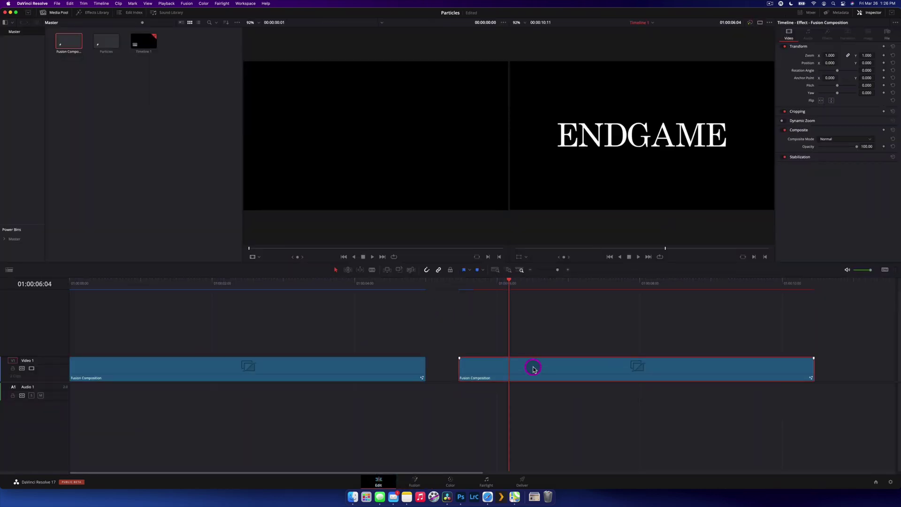
pyautogui.click(424, 480)
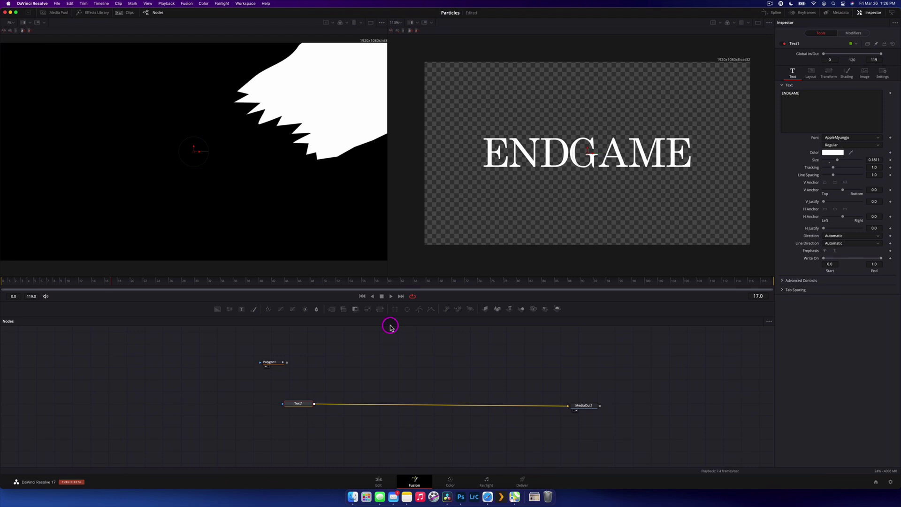
# - Move Polygon1 upper left and paste an instanced copy directly below it
pyautogui.moveTo(269, 362); pyautogui.dragTo(162, 346)
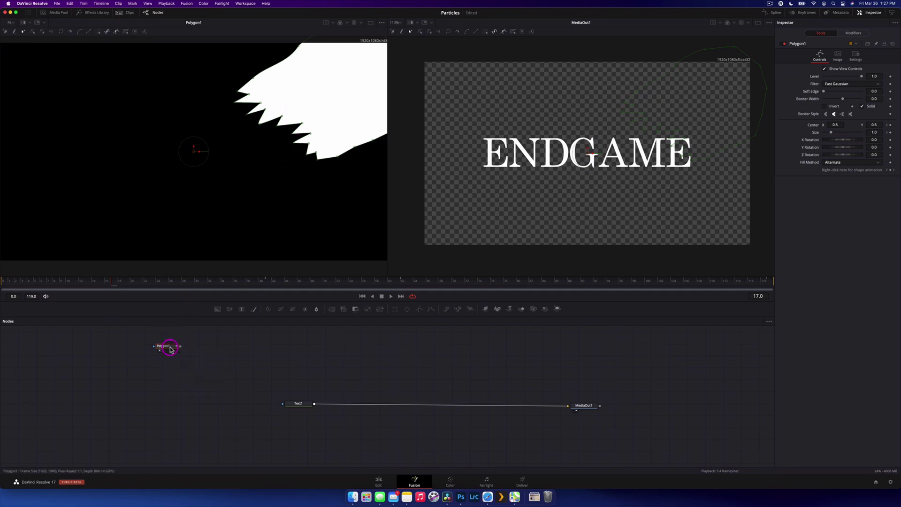
pyautogui.press('super')
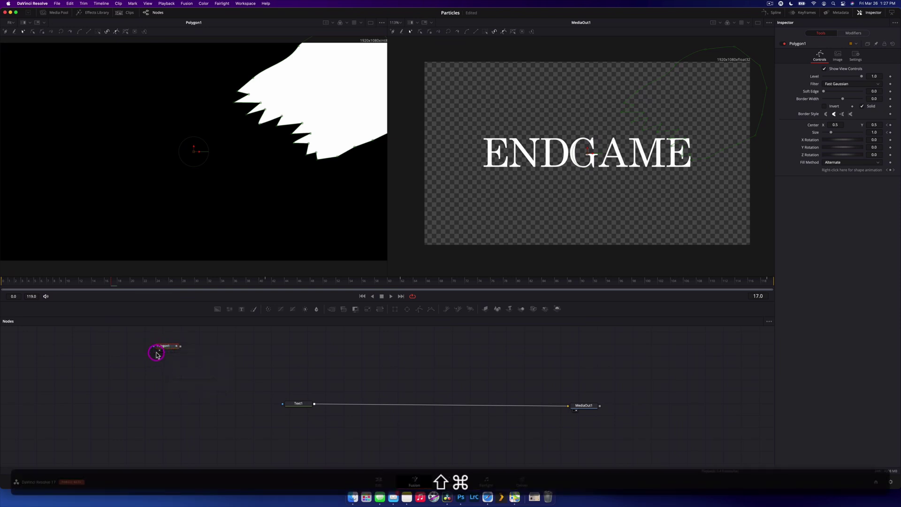
pyautogui.press('super+shift+v')
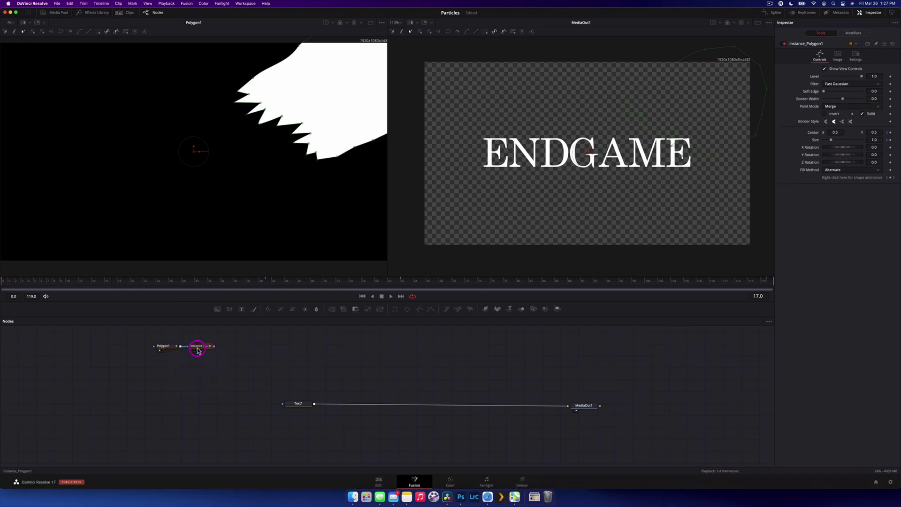
pyautogui.moveTo(200, 350); pyautogui.dragTo(167, 370)
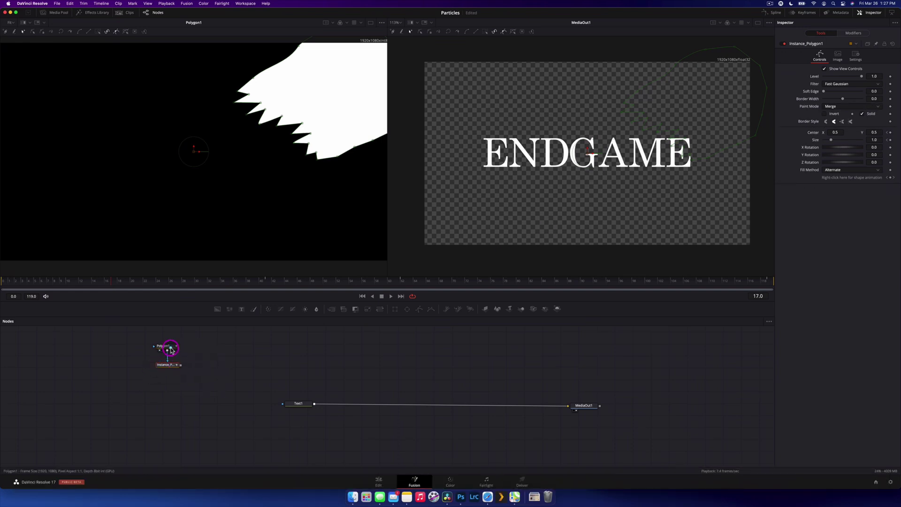
# - Show Instance_Polygon1 in the right viewer and test-drag a mask point, then undo it
pyautogui.click(165, 346)
pyautogui.moveTo(169, 367); pyautogui.dragTo(597, 201)
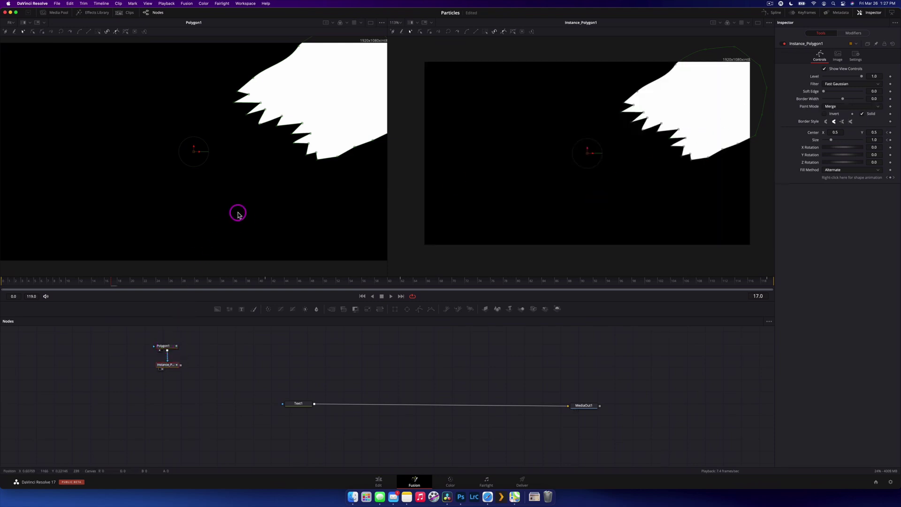
pyautogui.click(317, 160)
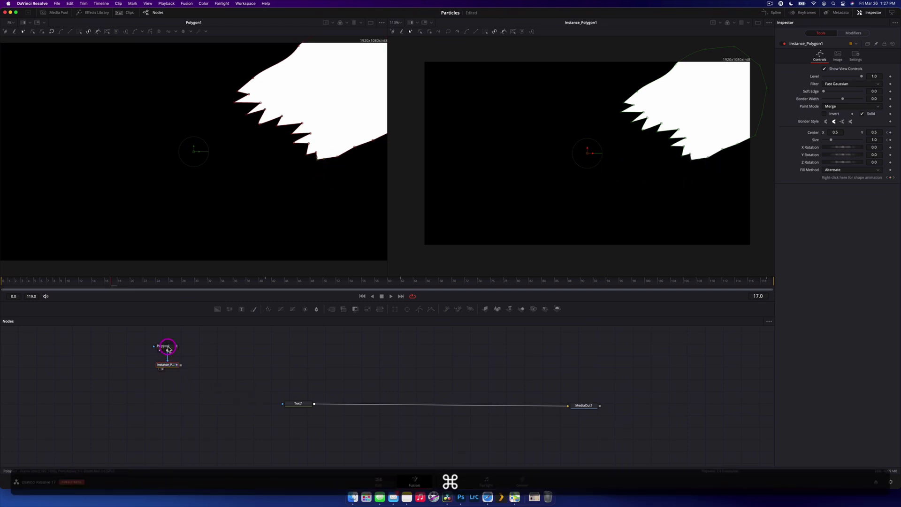
pyautogui.click(164, 346)
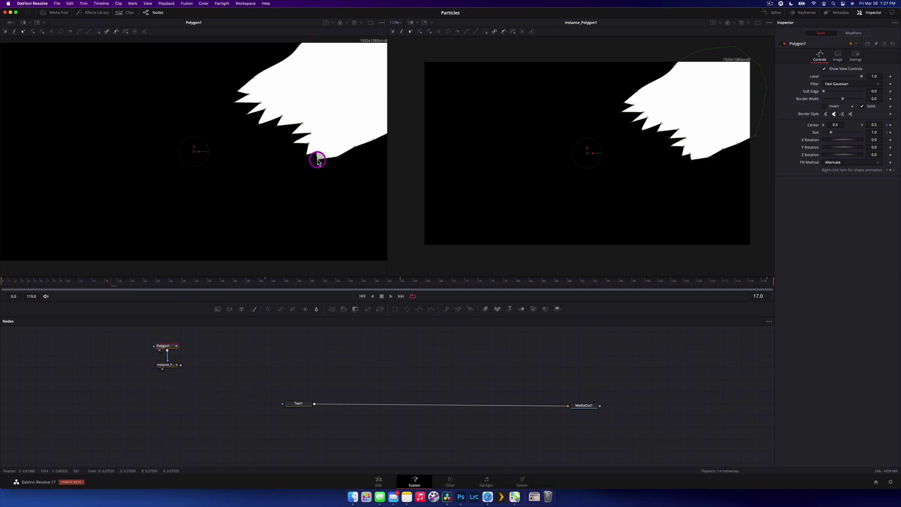
pyautogui.moveTo(318, 157); pyautogui.dragTo(320, 169)
pyautogui.press('super+z')
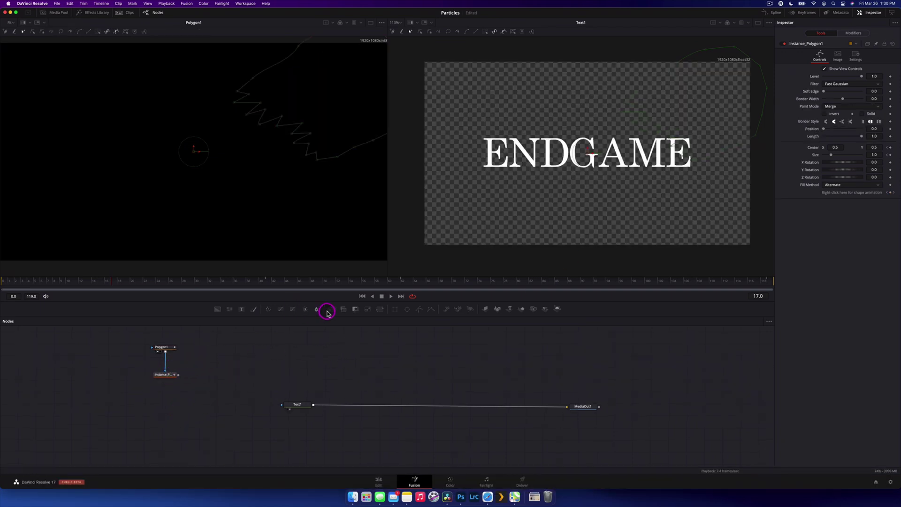
# - Add Merge1 fed by Instance_Polygon1, set its Operator to XOr, and view it on the left
pyautogui.moveTo(332, 309); pyautogui.dragTo(207, 362)
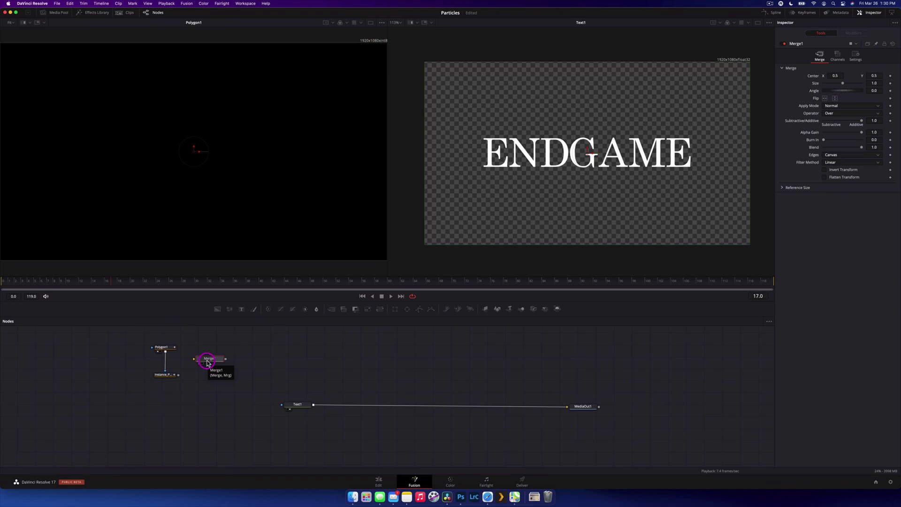
pyautogui.moveTo(181, 378); pyautogui.dragTo(208, 358)
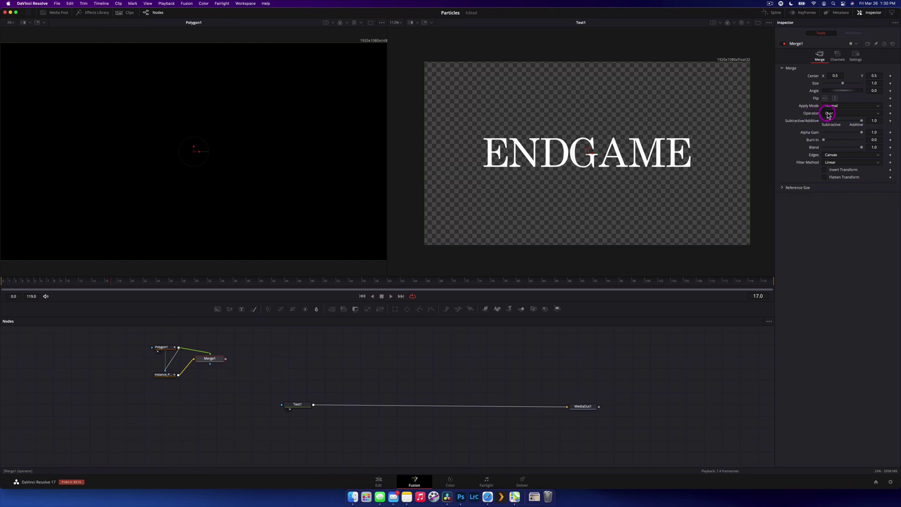
pyautogui.click(828, 114)
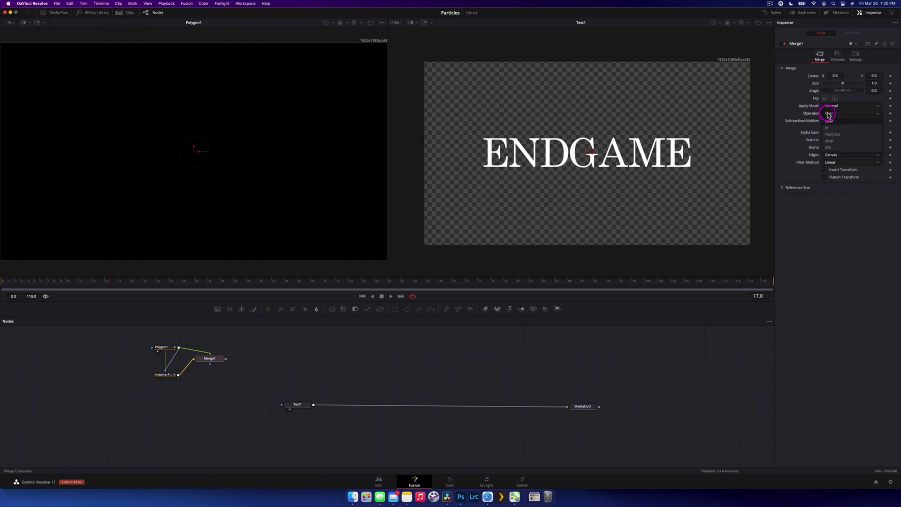
pyautogui.click(839, 150)
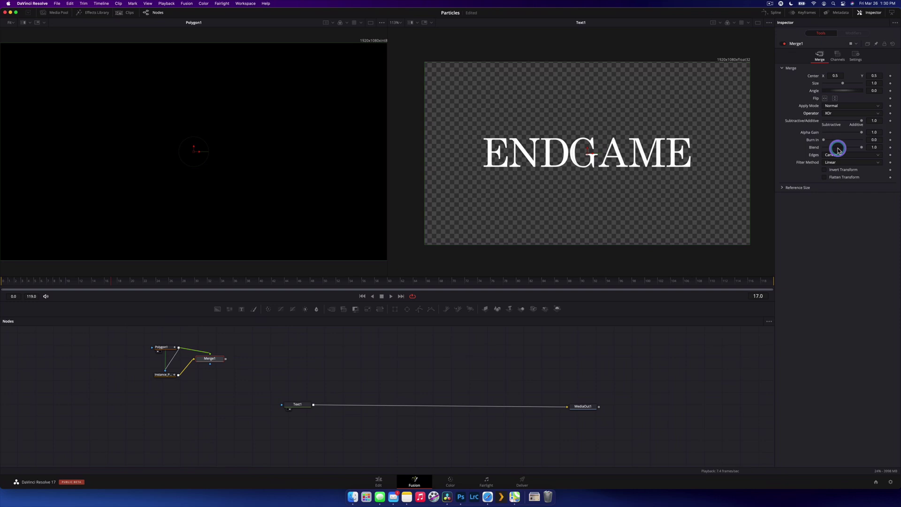
pyautogui.click(162, 375)
pyautogui.moveTo(215, 361); pyautogui.dragTo(258, 235)
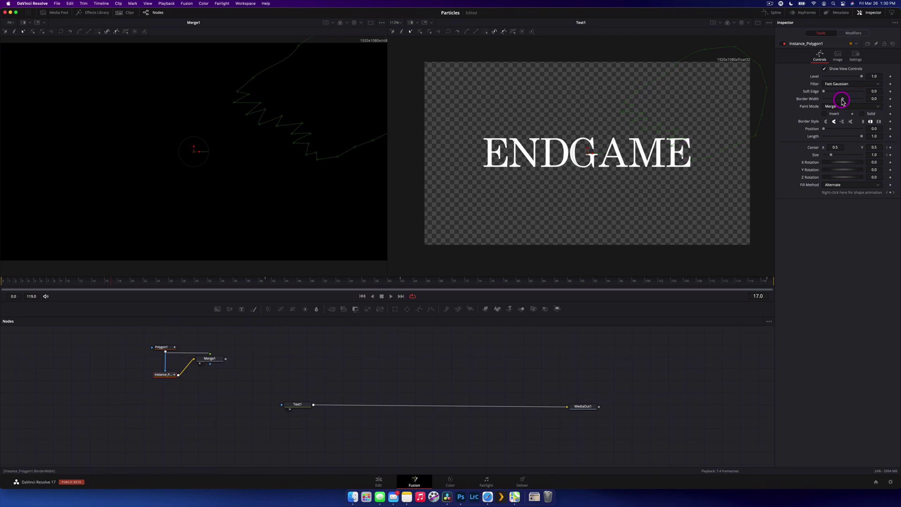
# - Deinstance Instance_Polygon1's Border Width from the original polygon
pyautogui.moveTo(842, 100); pyautogui.dragTo(875, 138)
pyautogui.click(164, 348)
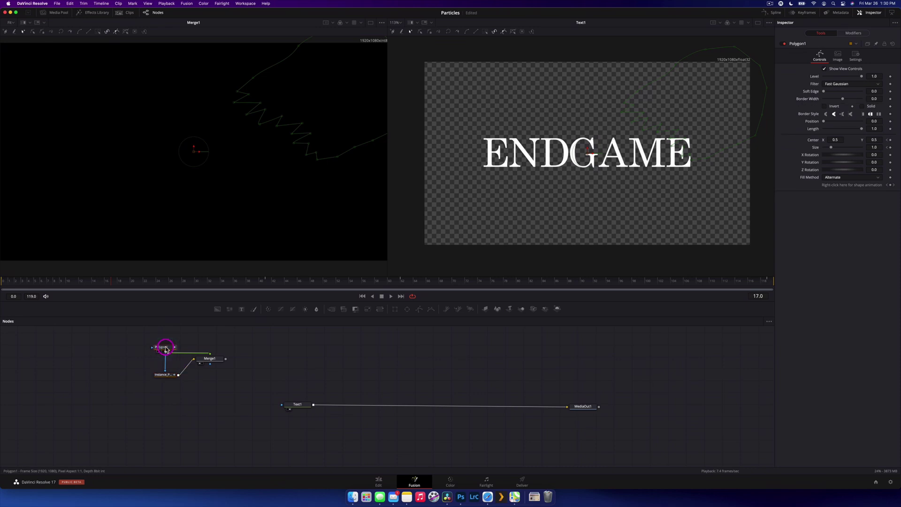
pyautogui.click(166, 375)
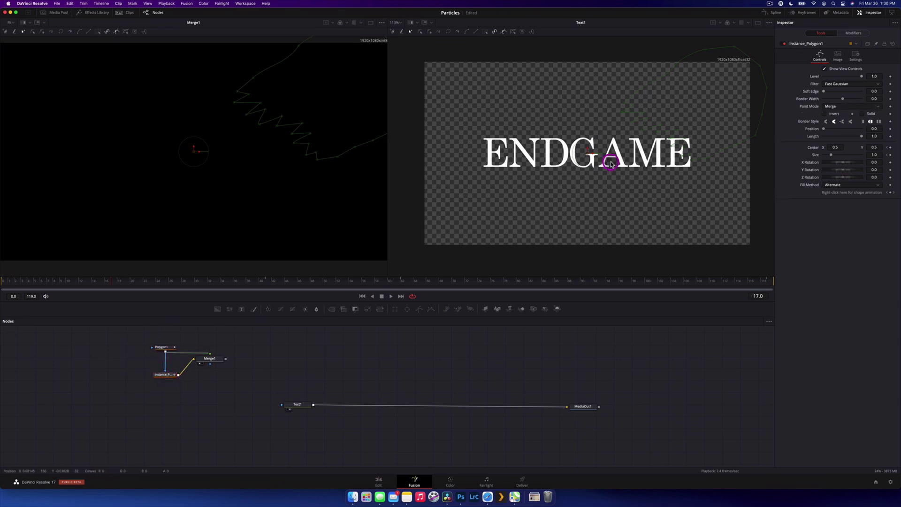
pyautogui.rightClick(808, 100)
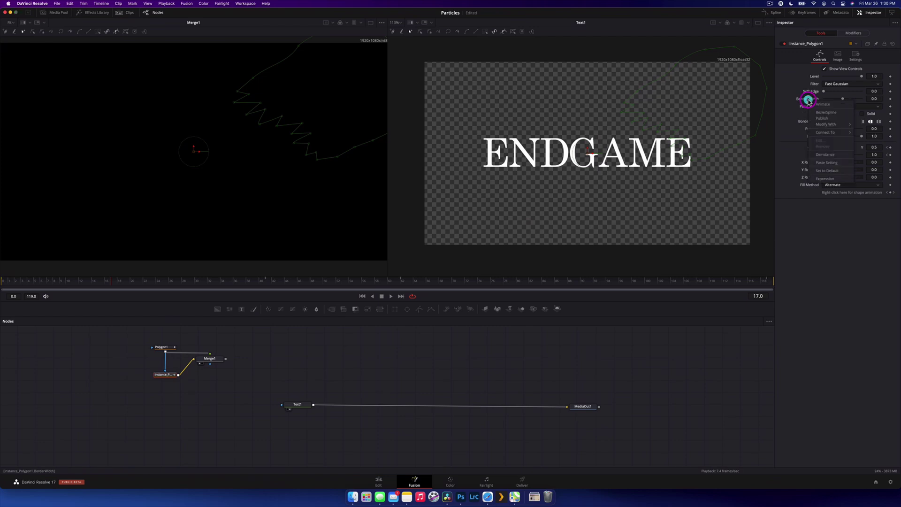
pyautogui.click(824, 157)
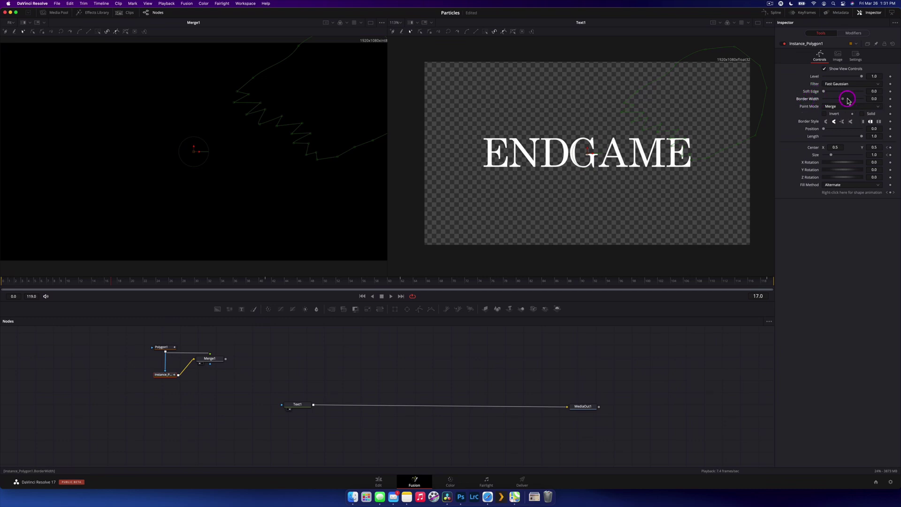
# - Raise the instance's border width to about 0.025 and move the nodes left
pyautogui.moveTo(843, 100); pyautogui.dragTo(843, 99)
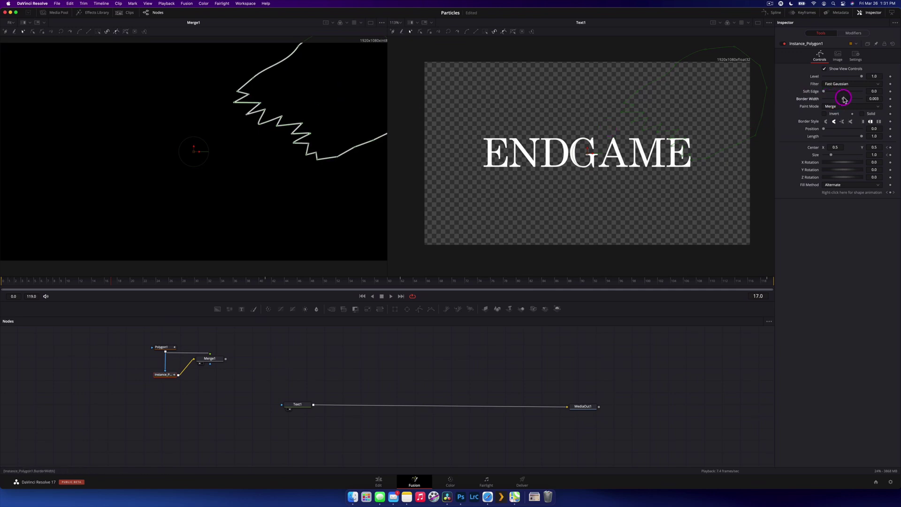
pyautogui.moveTo(842, 100); pyautogui.dragTo(823, 91)
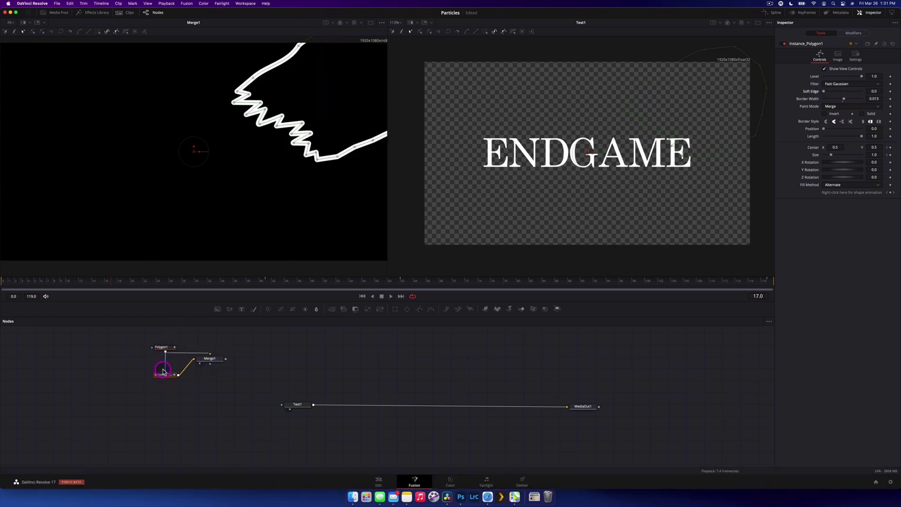
pyautogui.moveTo(844, 99); pyautogui.dragTo(825, 93)
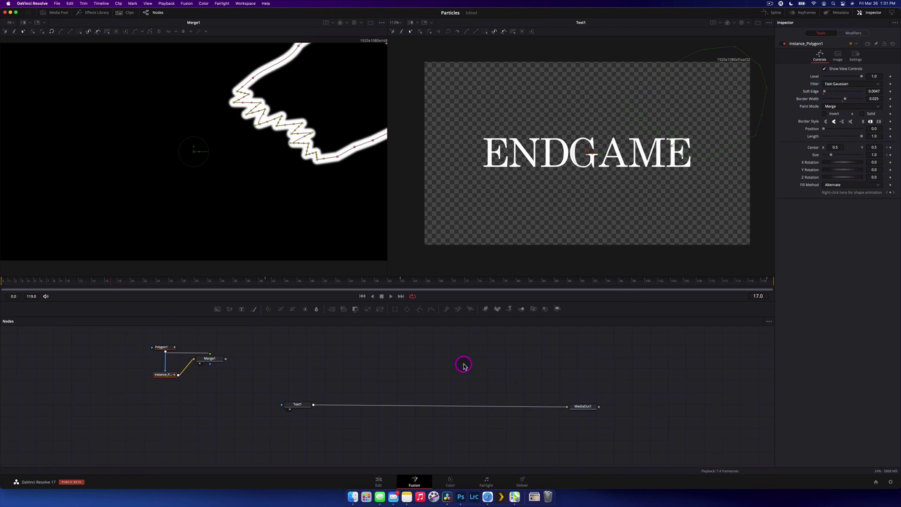
pyautogui.moveTo(218, 362); pyautogui.dragTo(65, 366)
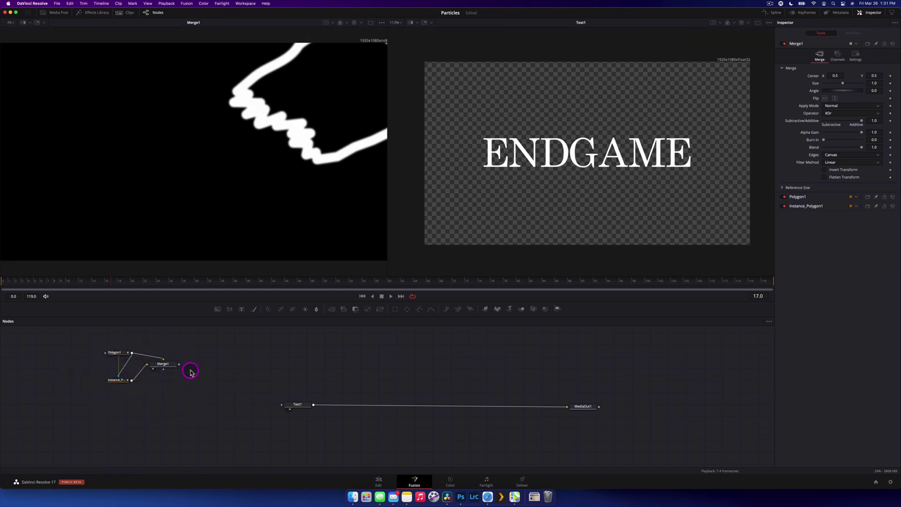
# - Add a FastNoise node from the tool search and place it lower left
pyautogui.press('shift')
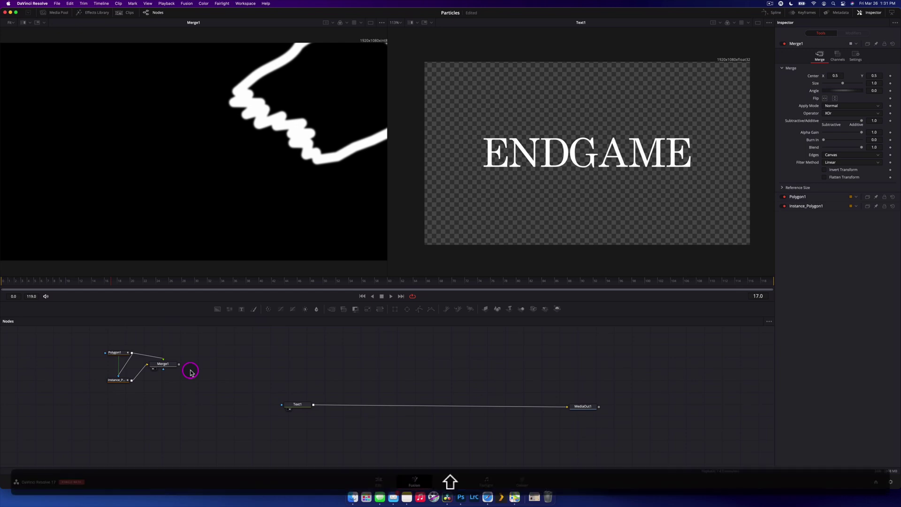
pyautogui.hotkey('shift', 'space')
pyautogui.write('fast')
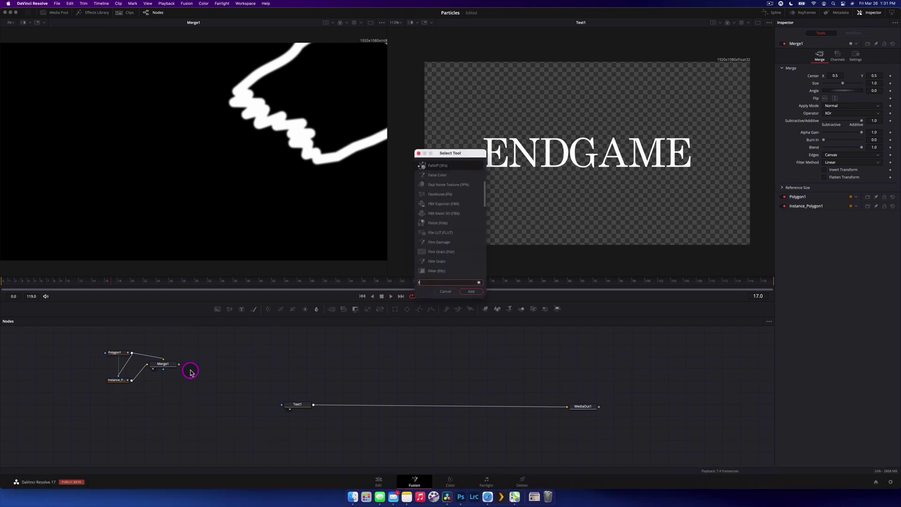
pyautogui.click(456, 176)
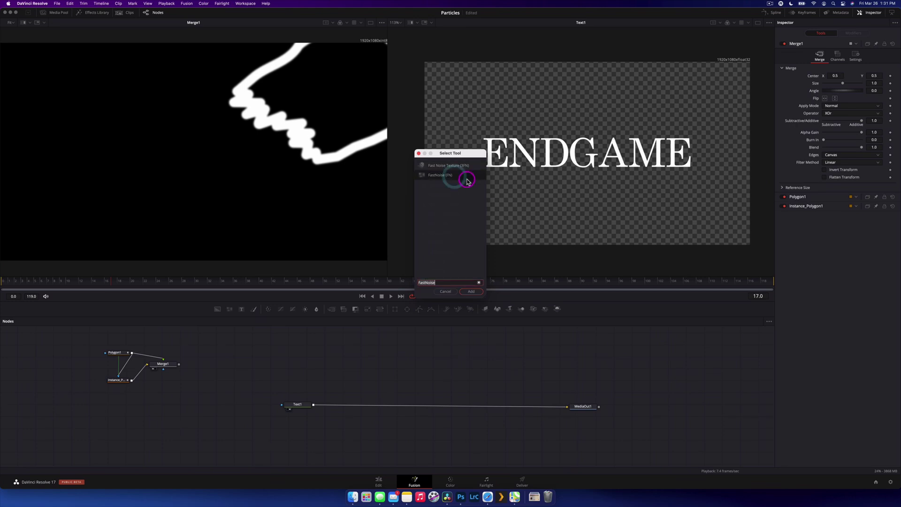
pyautogui.click(471, 292)
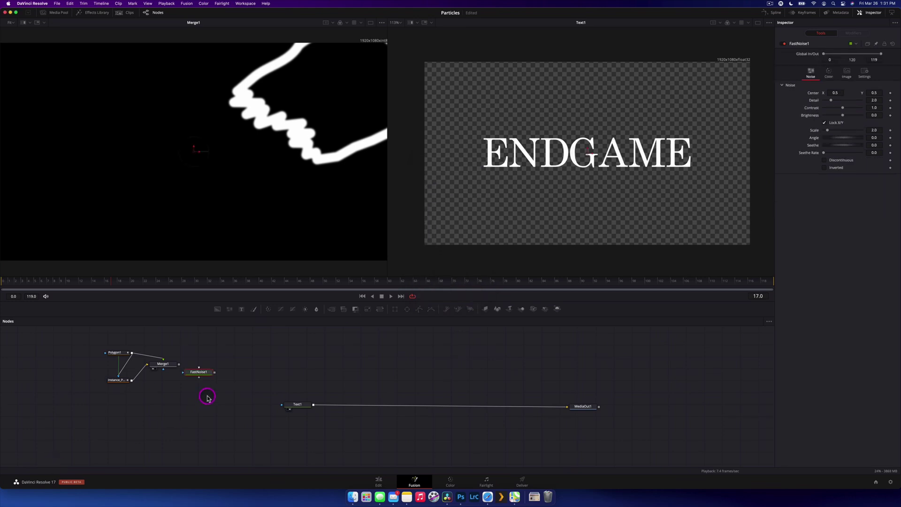
pyautogui.moveTo(201, 371); pyautogui.dragTo(179, 364)
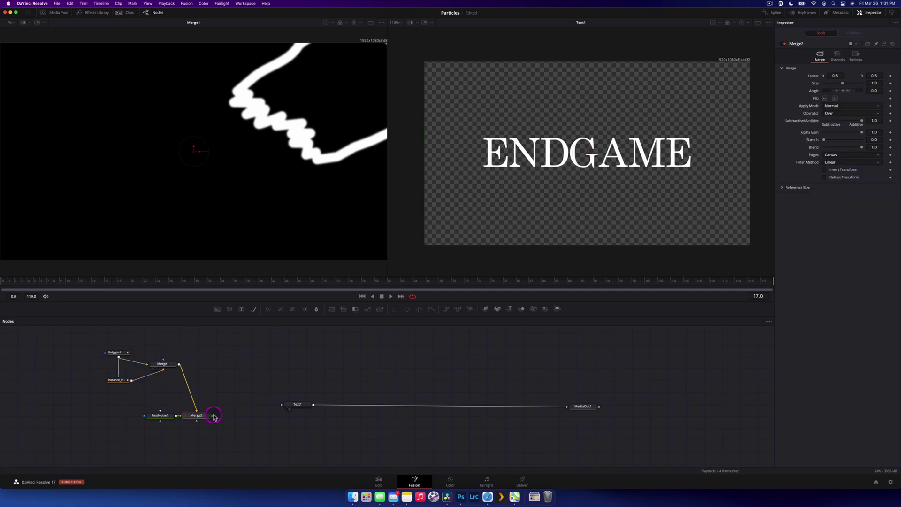
# - View Merge2 on the left, place it beside Merge1, and set its Operator to In
pyautogui.moveTo(214, 417); pyautogui.dragTo(229, 218)
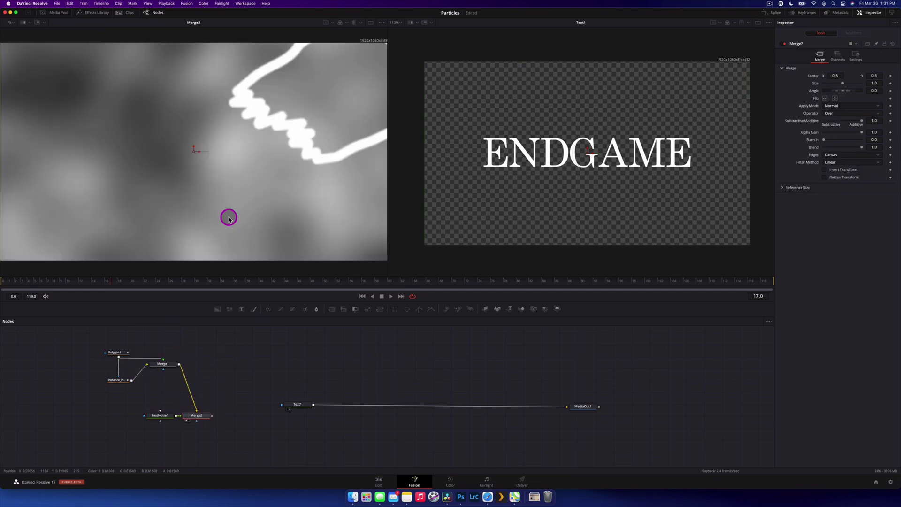
pyautogui.moveTo(196, 416); pyautogui.dragTo(209, 378)
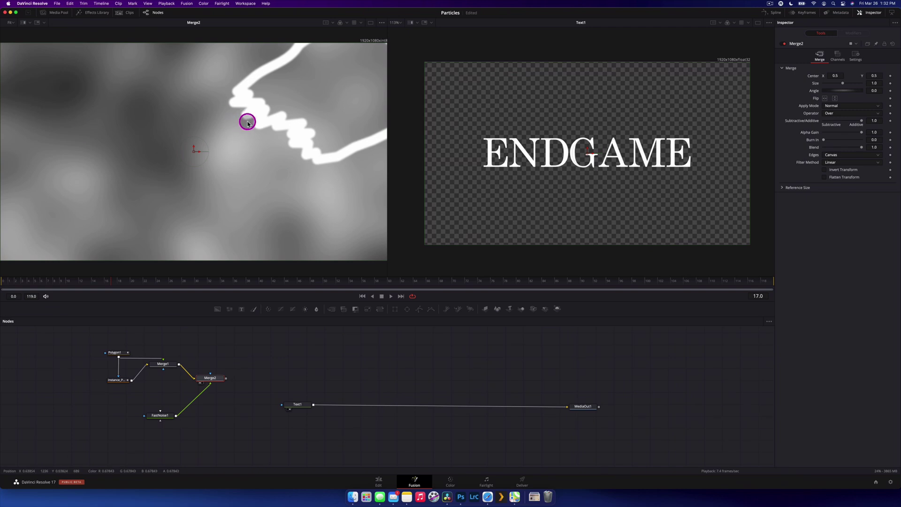
pyautogui.click(848, 114)
pyautogui.click(845, 124)
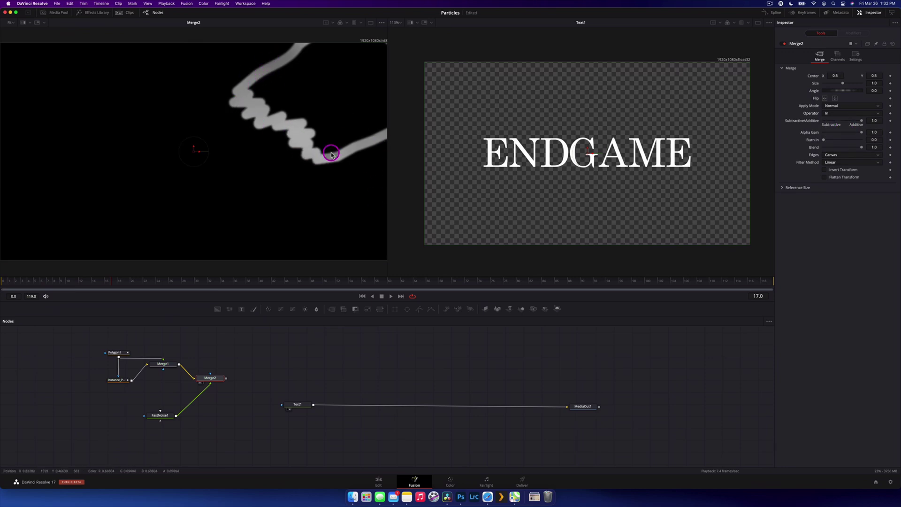
# - Give FastNoise1 Seethe Rate 0.1, Detail 5.75, Contrast 4.49 and Brightness 0.37
pyautogui.click(161, 416)
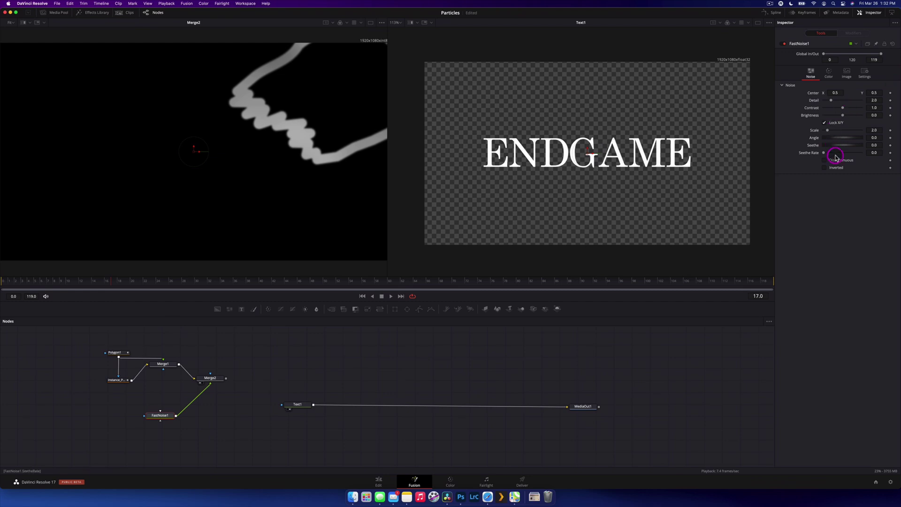
pyautogui.moveTo(830, 155)
pyautogui.mouseDown()
pyautogui.moveTo(838, 155)
pyautogui.moveTo(829, 130)
pyautogui.moveTo(869, 134)
pyautogui.moveTo(857, 132)
pyautogui.moveTo(846, 107)
pyautogui.moveTo(859, 118)
pyautogui.mouseUp()
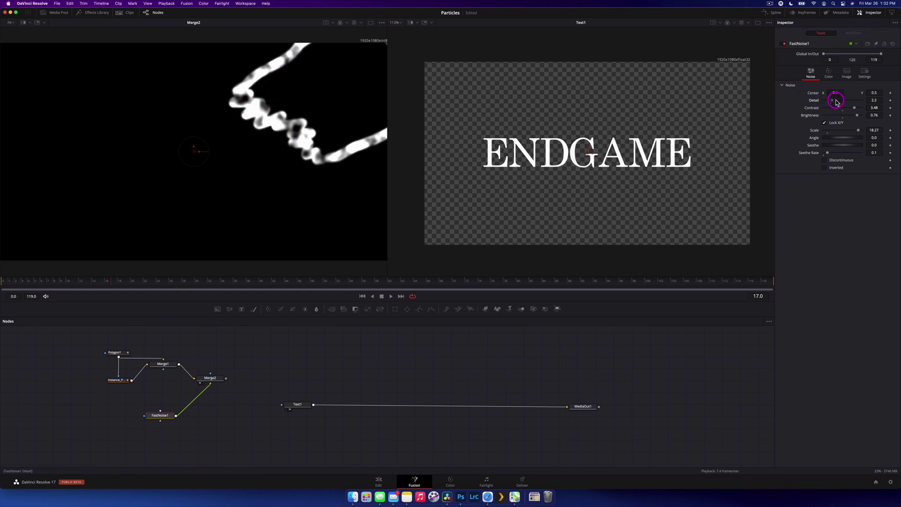
pyautogui.moveTo(837, 103); pyautogui.dragTo(844, 103)
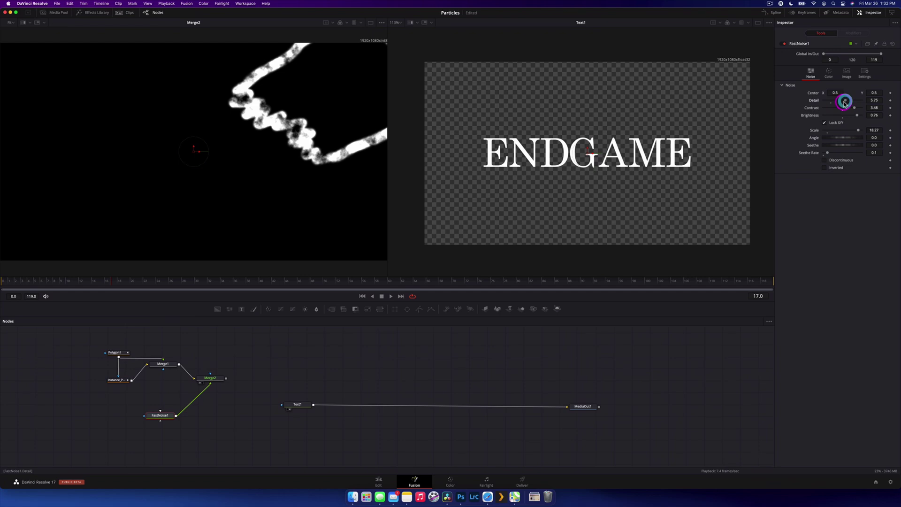
pyautogui.moveTo(853, 110)
pyautogui.mouseDown()
pyautogui.moveTo(860, 117)
pyautogui.moveTo(849, 117)
pyautogui.mouseUp()
pyautogui.click(188, 198)
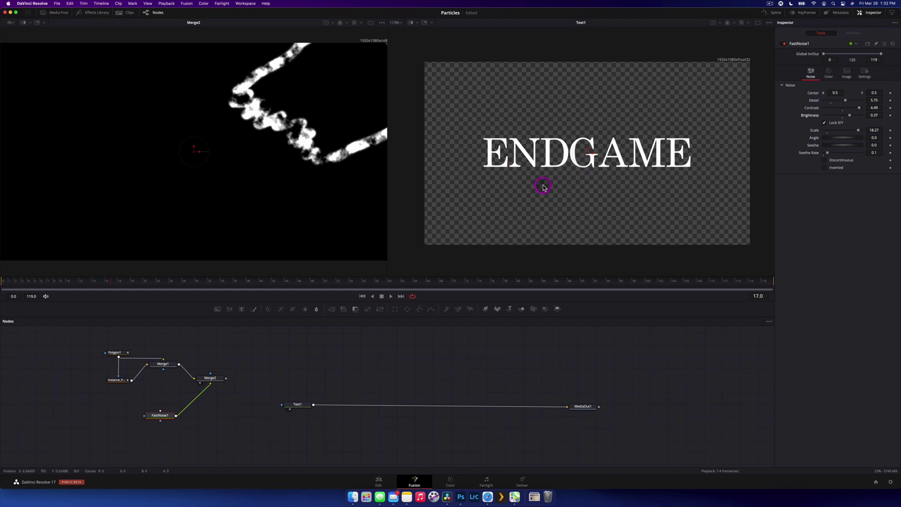
# - Rearrange the five effect nodes and the Text1 node in the node graph
pyautogui.moveTo(73, 338); pyautogui.dragTo(225, 420)
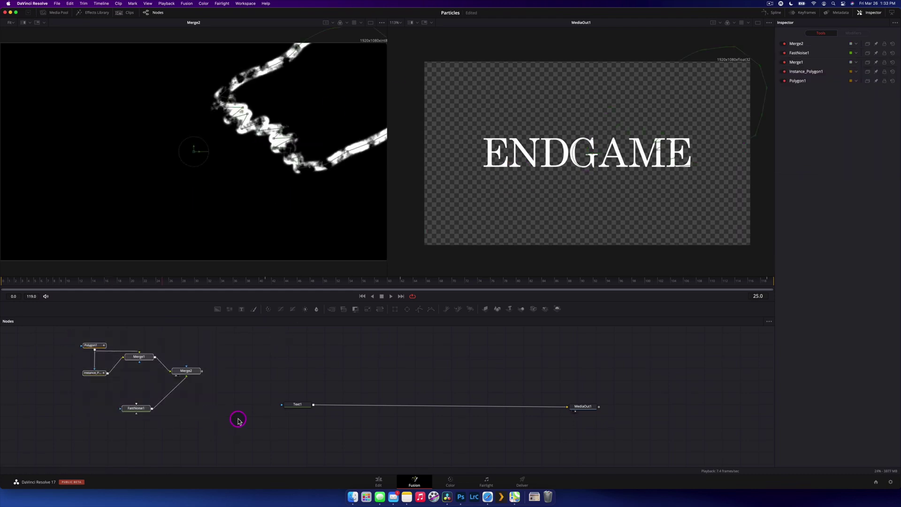
pyautogui.moveTo(300, 406); pyautogui.dragTo(272, 413)
pyautogui.moveTo(80, 334); pyautogui.dragTo(192, 421)
pyautogui.moveTo(188, 370); pyautogui.dragTo(218, 356)
pyautogui.click(248, 361)
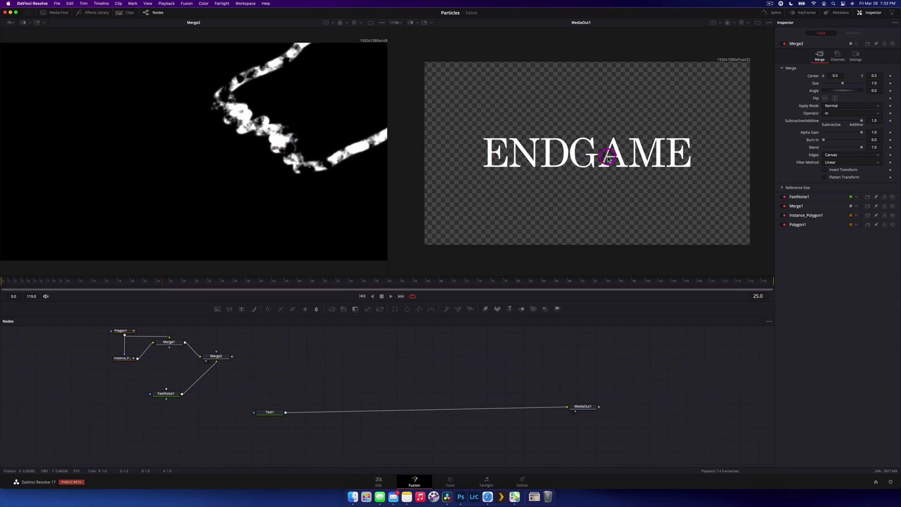
# - Add a Bitmap node after Merge2
pyautogui.moveTo(233, 358); pyautogui.dragTo(238, 377)
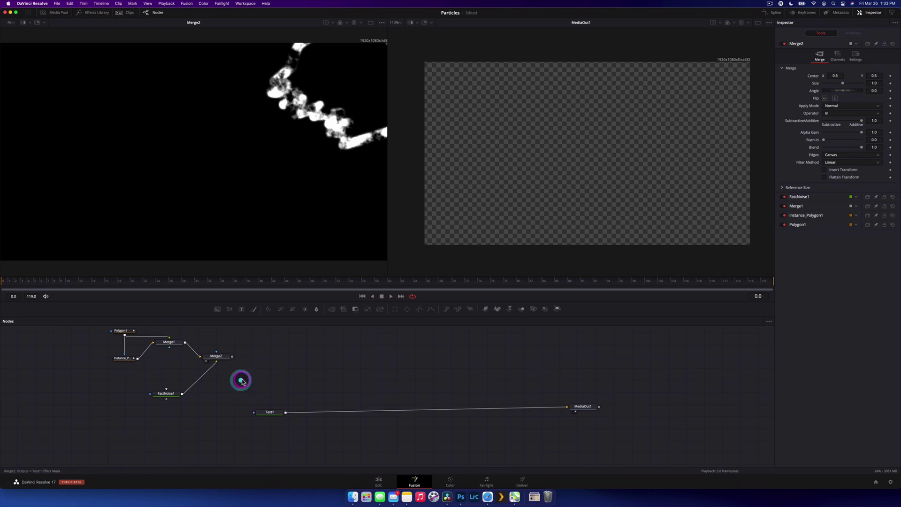
pyautogui.hotkey('shift', 'space')
pyautogui.write('bit')
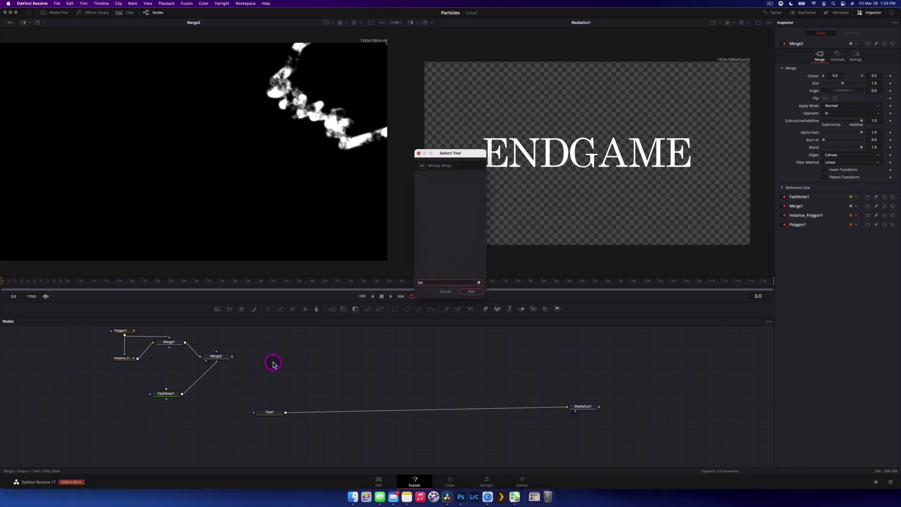
pyautogui.press('Return')
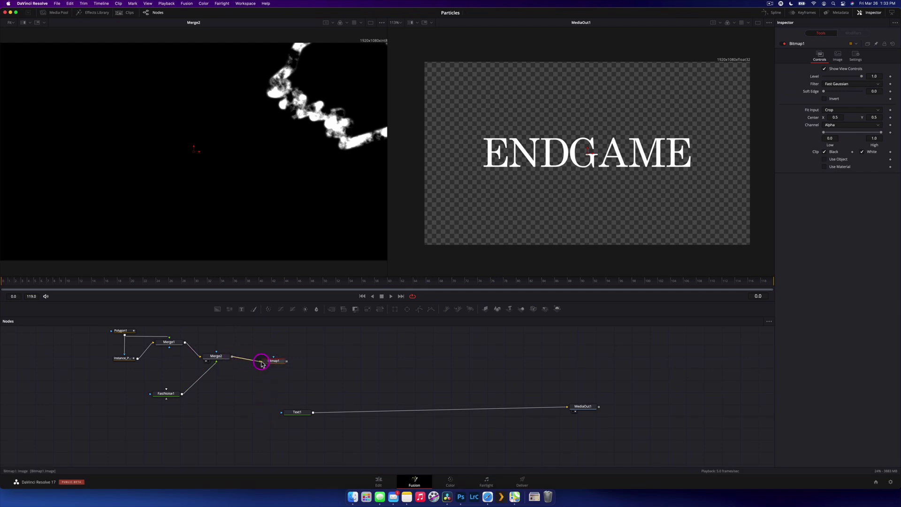
# - Show Bitmap1 in the left viewer and scrub frames to check the speckled stroke
pyautogui.moveTo(264, 363); pyautogui.dragTo(221, 145)
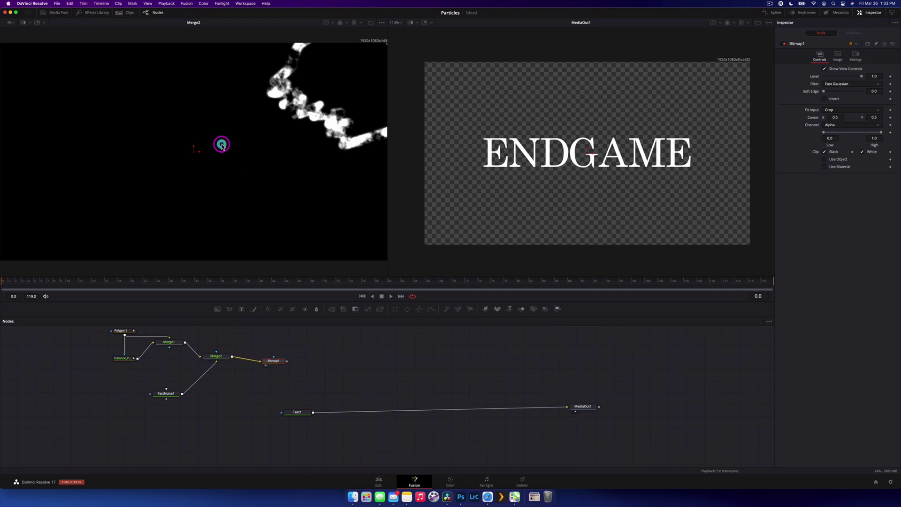
pyautogui.moveTo(221, 289); pyautogui.dragTo(4, 281)
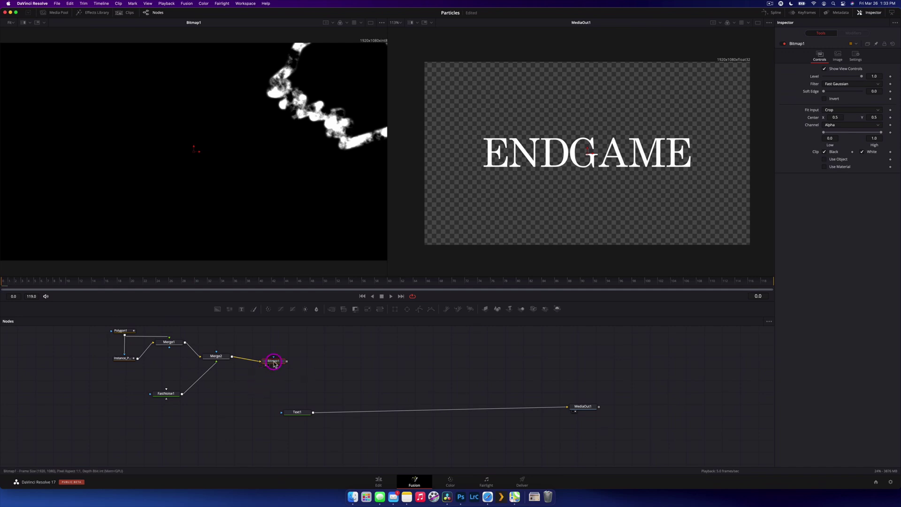
pyautogui.moveTo(275, 364); pyautogui.dragTo(273, 367)
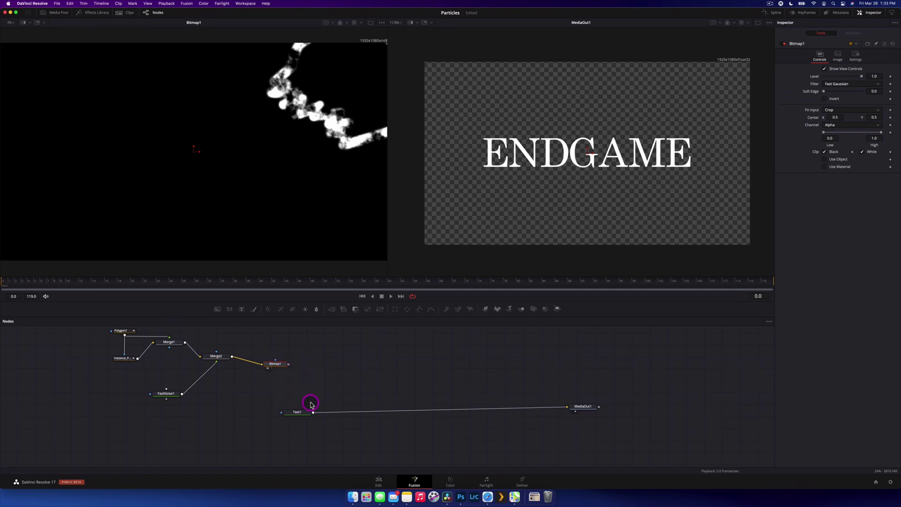
# - Add a Matte Control node after Text1
pyautogui.moveTo(302, 413); pyautogui.dragTo(332, 408)
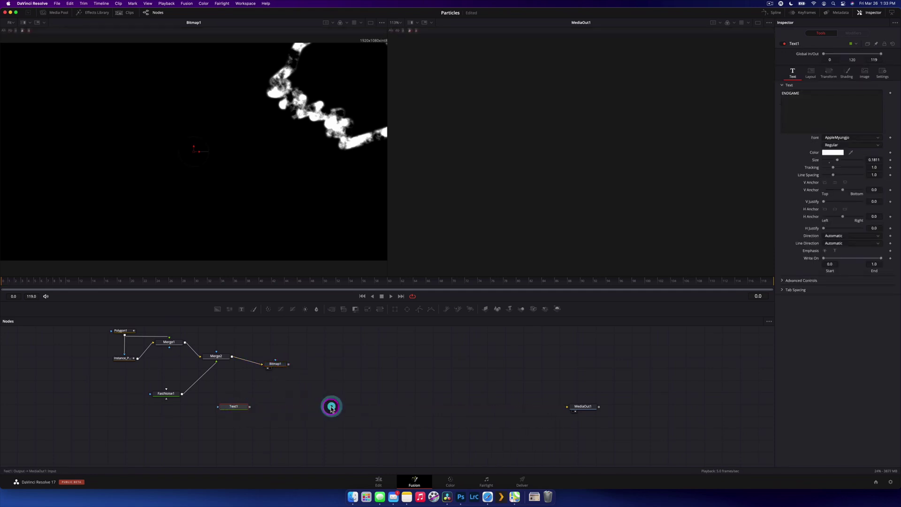
pyautogui.press('shift')
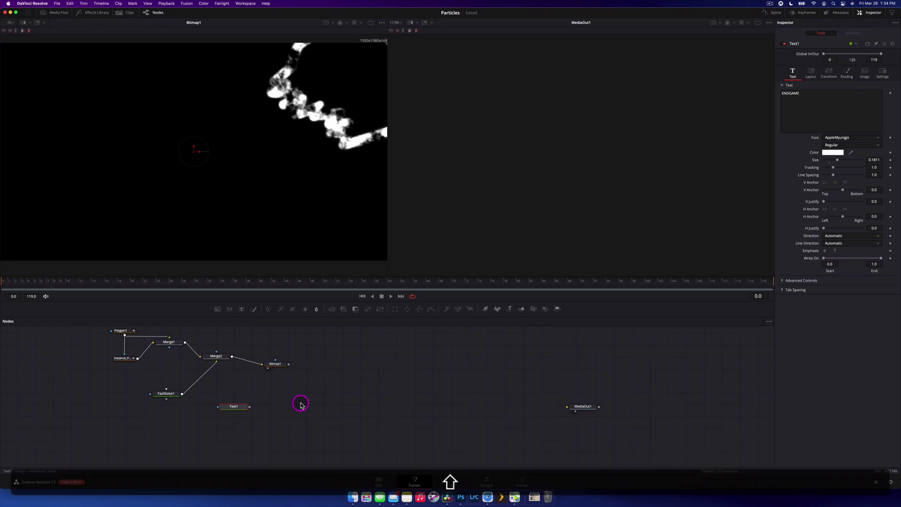
pyautogui.write('matte')
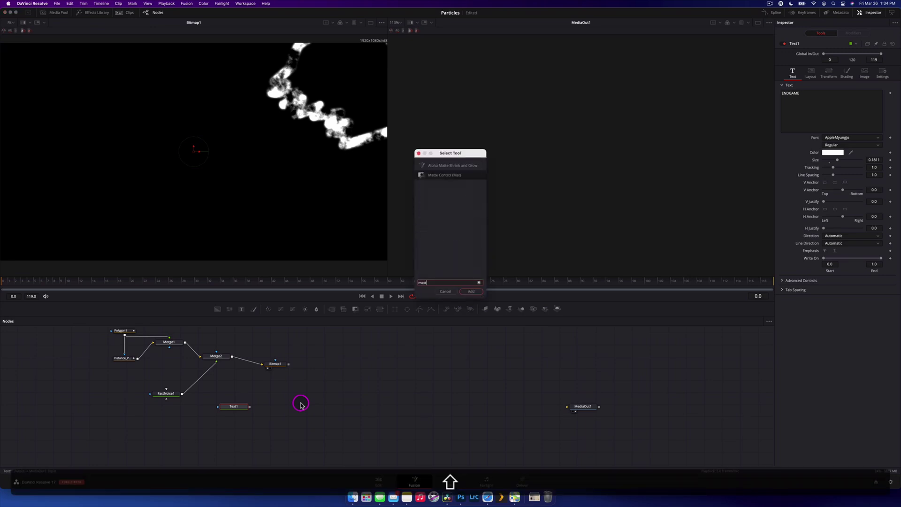
pyautogui.press('Return')
pyautogui.moveTo(277, 407); pyautogui.dragTo(298, 404)
# - Feed Bitmap1's output into MatteControl1's garbage matte input
pyautogui.click(233, 406)
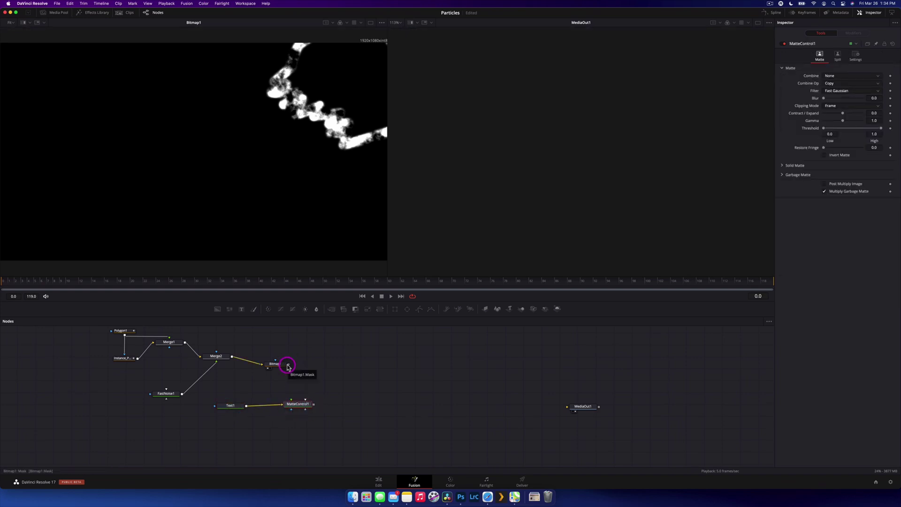
pyautogui.moveTo(305, 401); pyautogui.dragTo(306, 412)
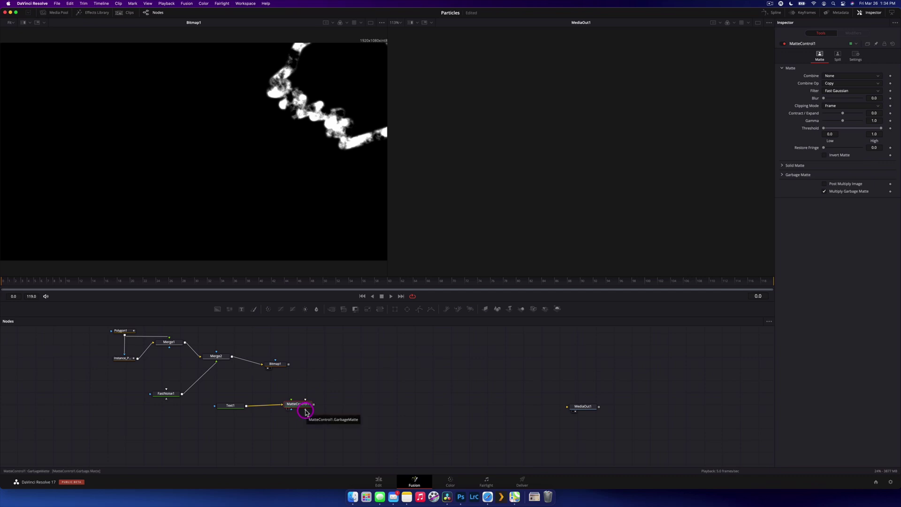
pyautogui.moveTo(288, 365); pyautogui.dragTo(305, 332)
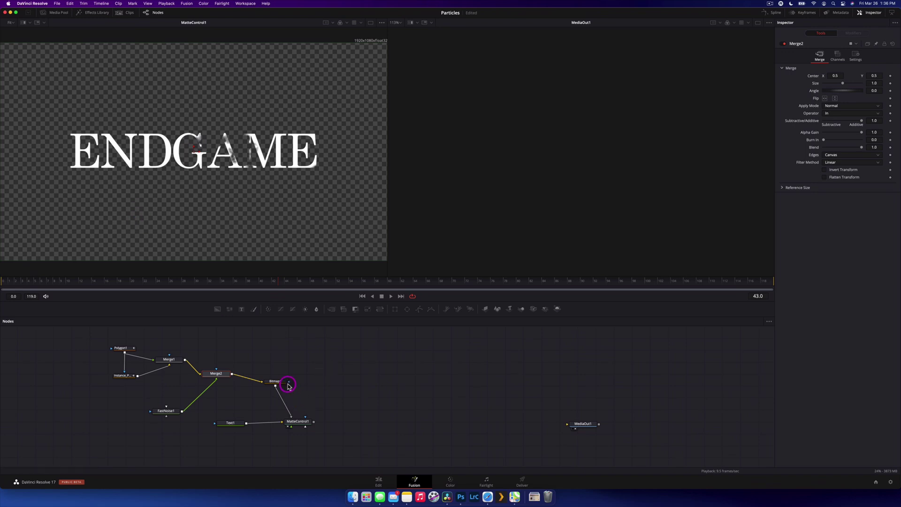
# - Turn on Invert in MatteControl1's Garbage Matte settings
pyautogui.click(301, 425)
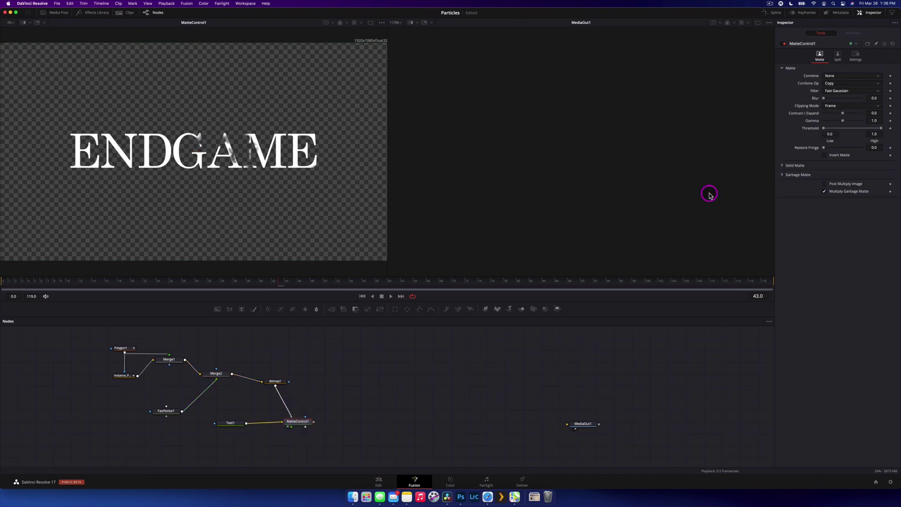
pyautogui.click(782, 175)
pyautogui.click(827, 183)
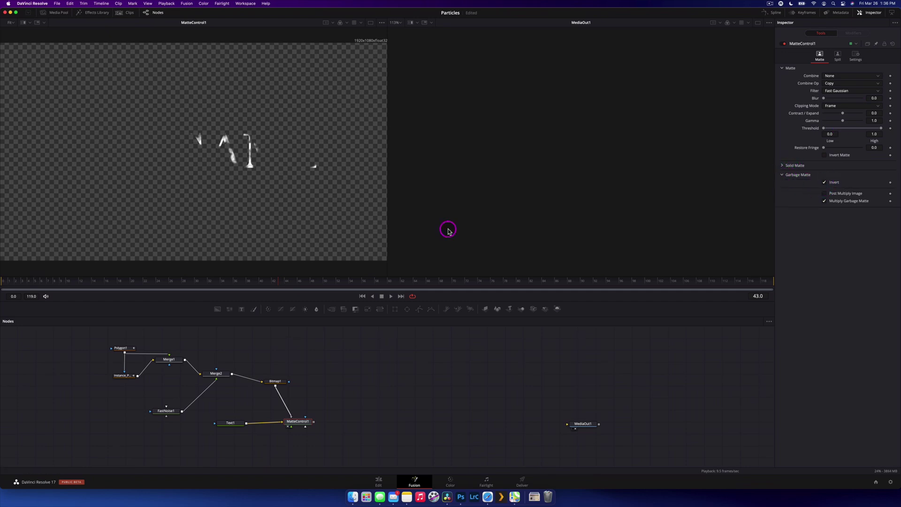
# - Play and scrub the dissolve from the start to check the result
pyautogui.click(4, 282)
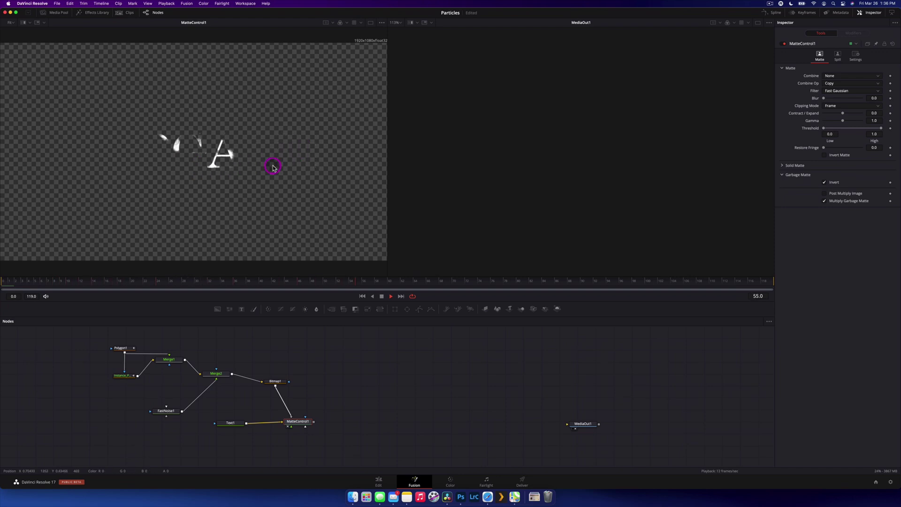
pyautogui.moveTo(42, 280); pyautogui.dragTo(3, 281)
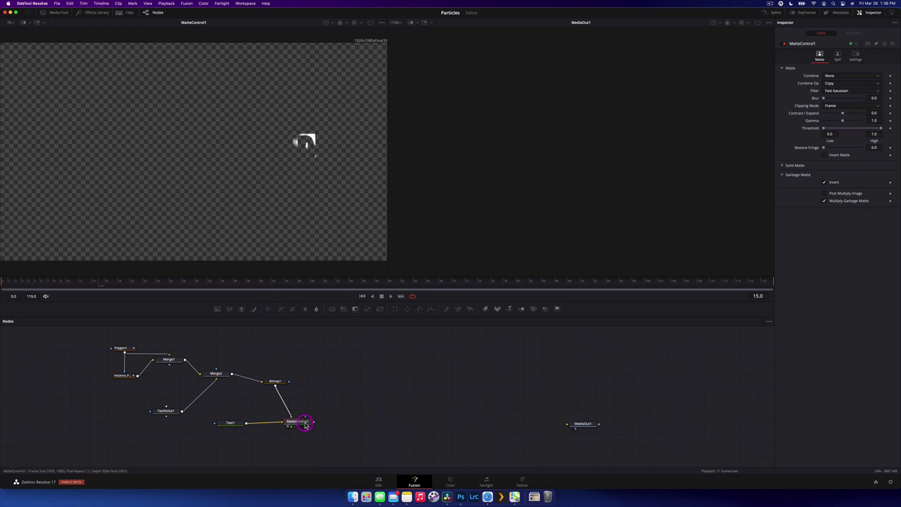
pyautogui.moveTo(305, 425); pyautogui.dragTo(308, 422)
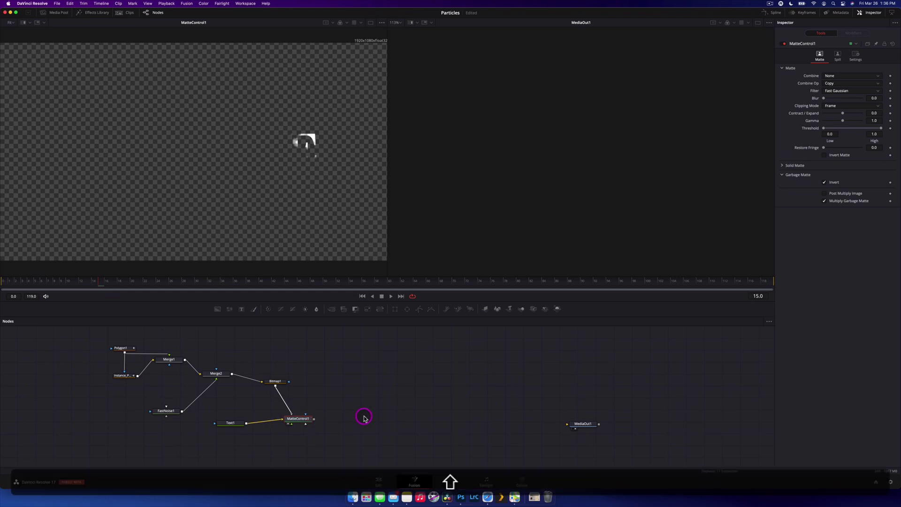
# - Add a pEmitter node followed by a pRender particle renderer
pyautogui.hotkey('shift', 'space')
pyautogui.write('matt')
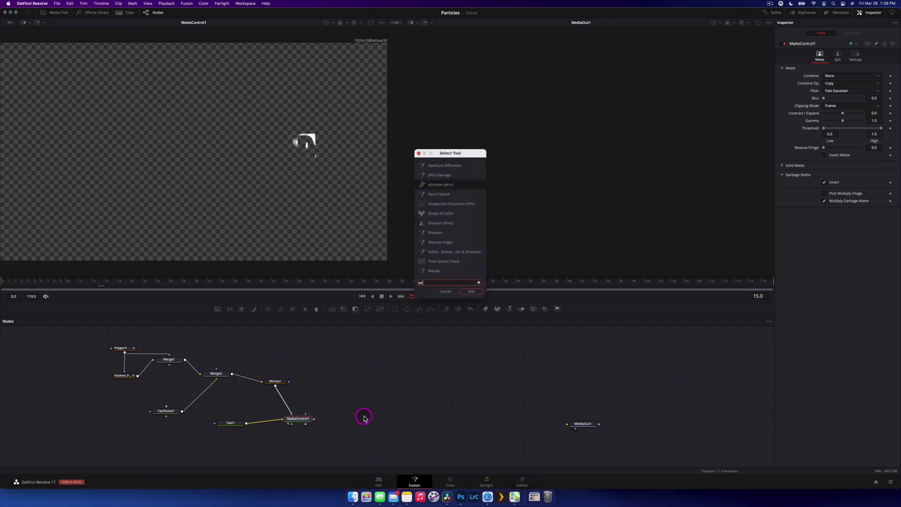
pyautogui.press('Return')
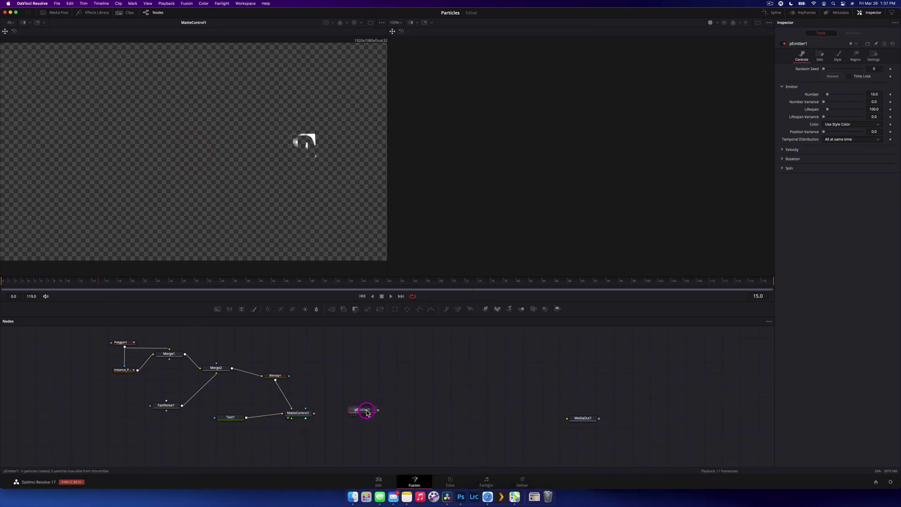
pyautogui.hotkey('shift', 'space')
pyautogui.write('pren')
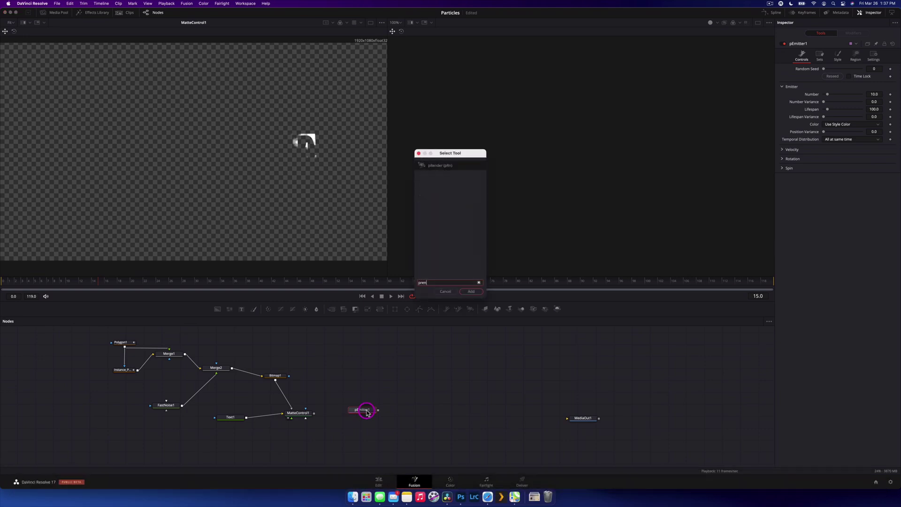
pyautogui.press('Return')
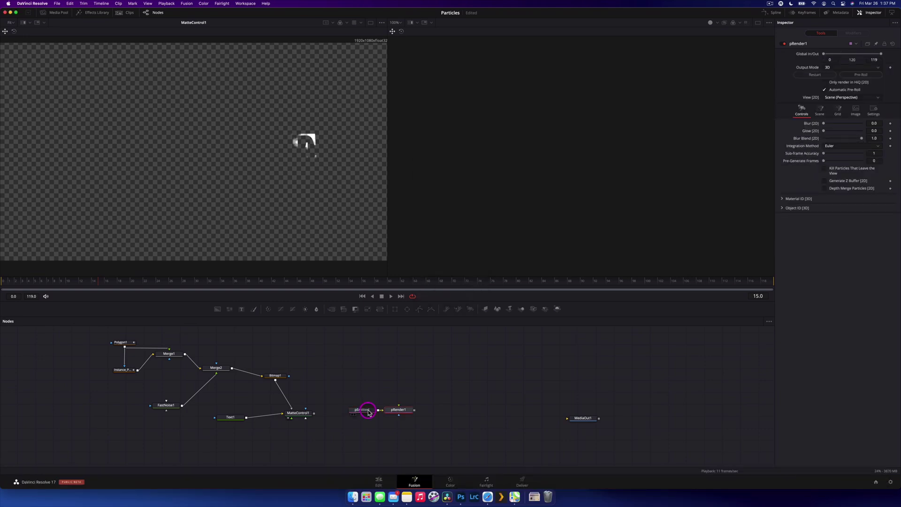
pyautogui.moveTo(369, 412)
pyautogui.mouseDown()
pyautogui.moveTo(371, 405)
pyautogui.moveTo(369, 412)
pyautogui.mouseUp()
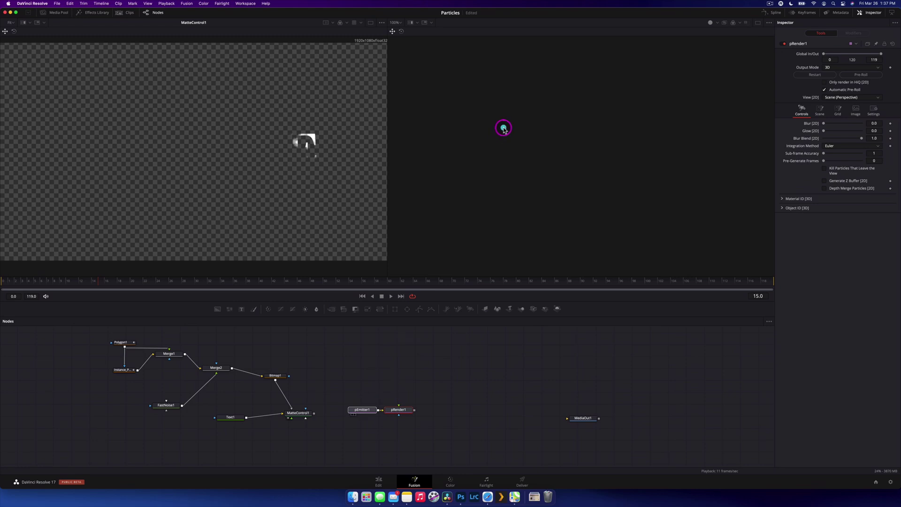
# - Set pRender1's Output Mode to 2D, preview the particles, and connect it to MediaOut1
pyautogui.press('2')
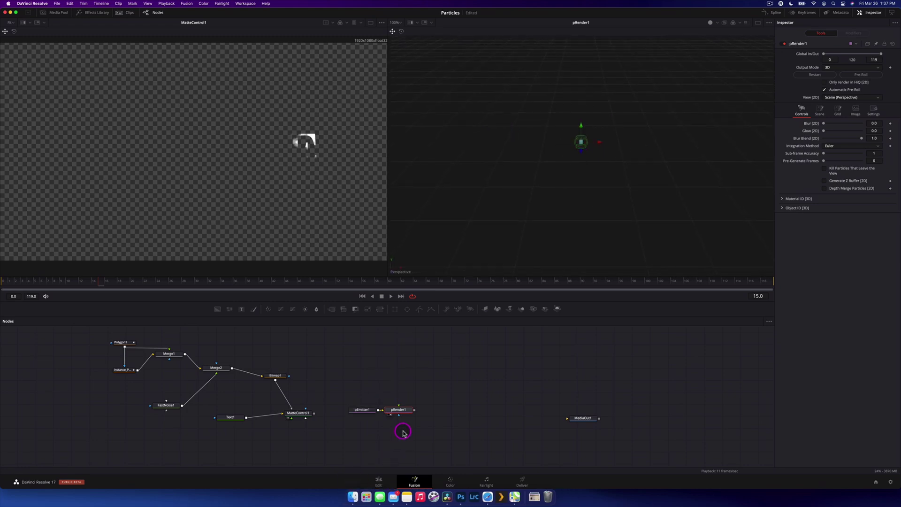
pyautogui.moveTo(403, 412); pyautogui.dragTo(422, 414)
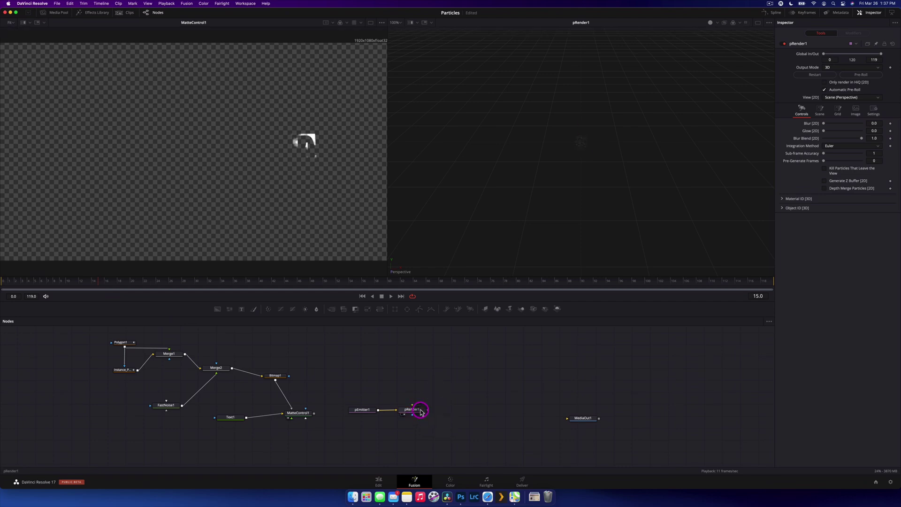
pyautogui.click(834, 68)
pyautogui.click(832, 82)
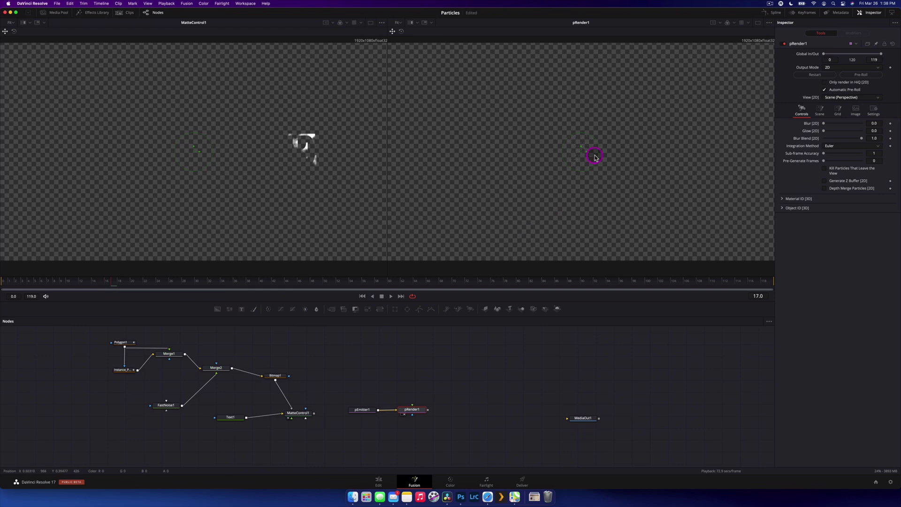
pyautogui.click(175, 280)
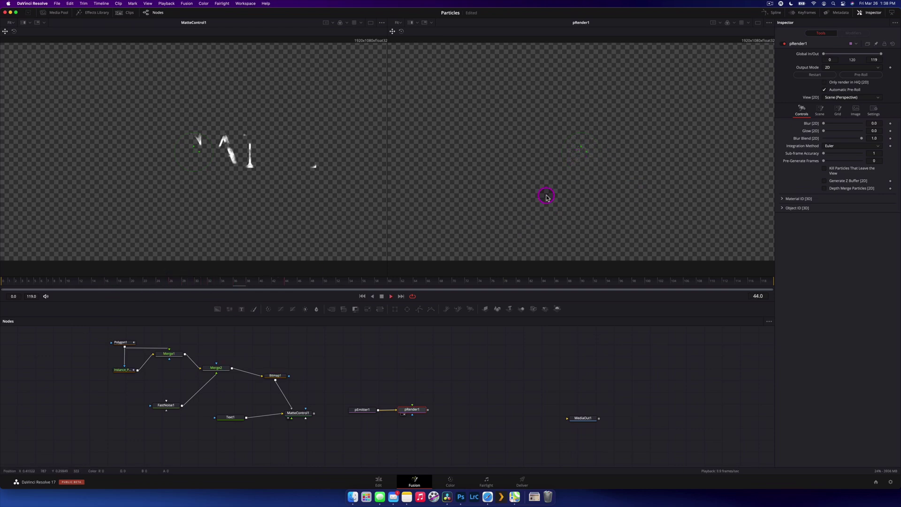
pyautogui.press('space')
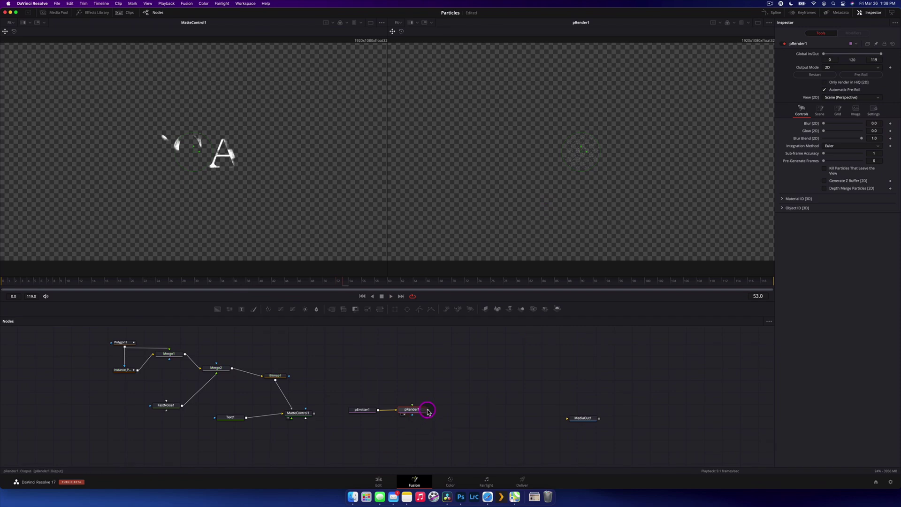
pyautogui.moveTo(427, 410); pyautogui.dragTo(580, 418)
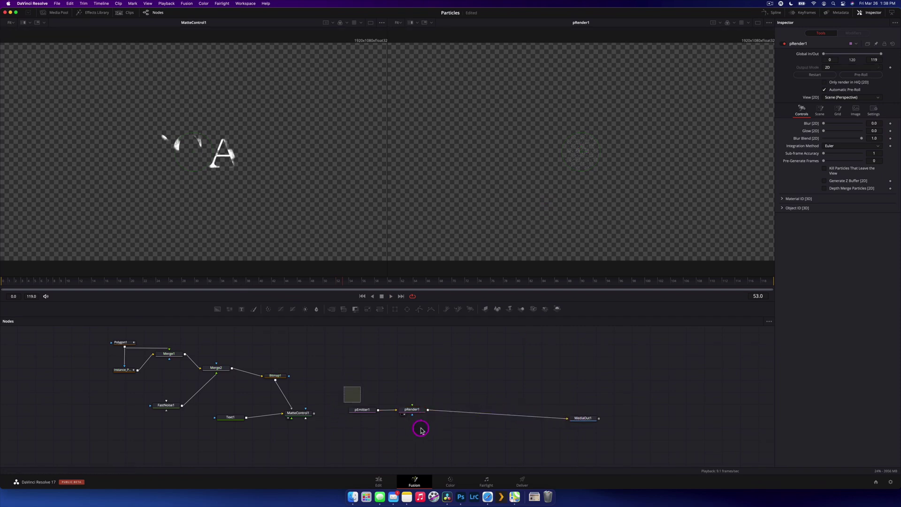
# - Select pEmitter1 and view its Region settings, showing a size 0.1 Sphere
pyautogui.moveTo(420, 410); pyautogui.dragTo(459, 412)
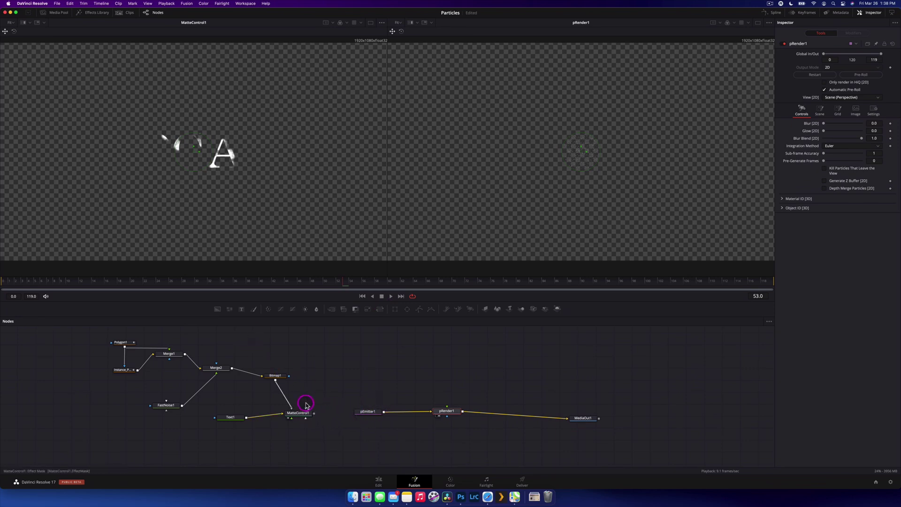
pyautogui.click(370, 412)
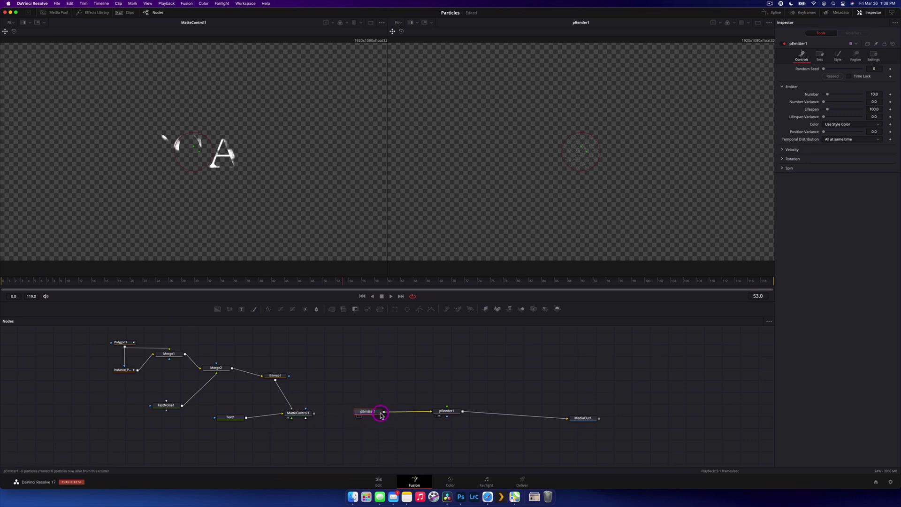
pyautogui.moveTo(381, 415); pyautogui.dragTo(387, 415)
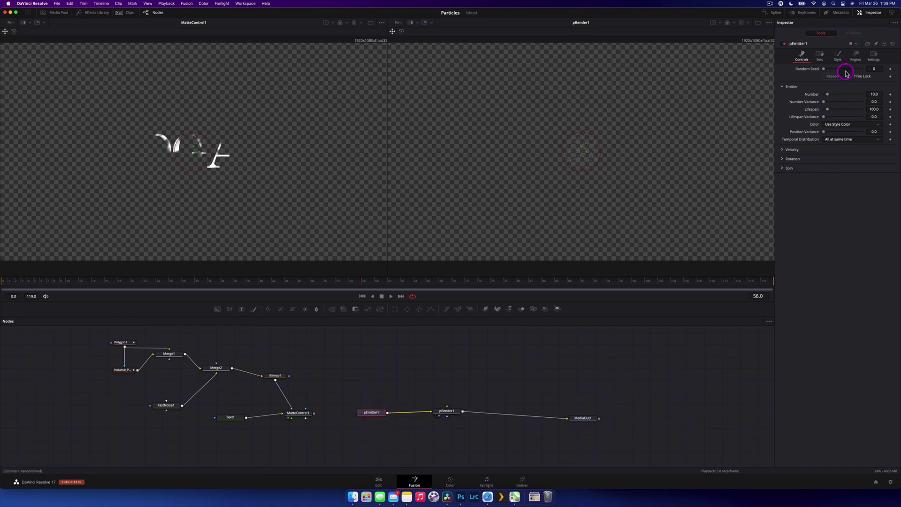
pyautogui.click(860, 57)
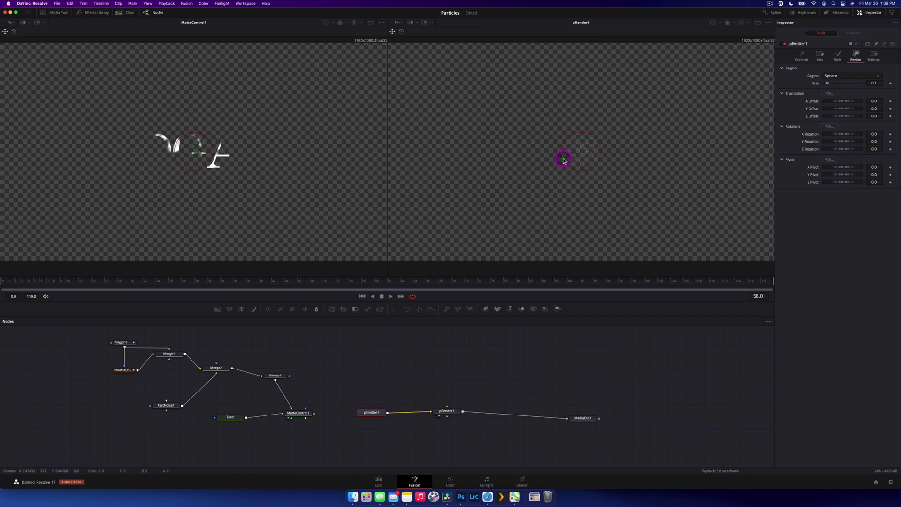
# - Switch pEmitter1's region from Sphere to Bitmap
pyautogui.moveTo(563, 160); pyautogui.dragTo(576, 145)
pyautogui.click(848, 77)
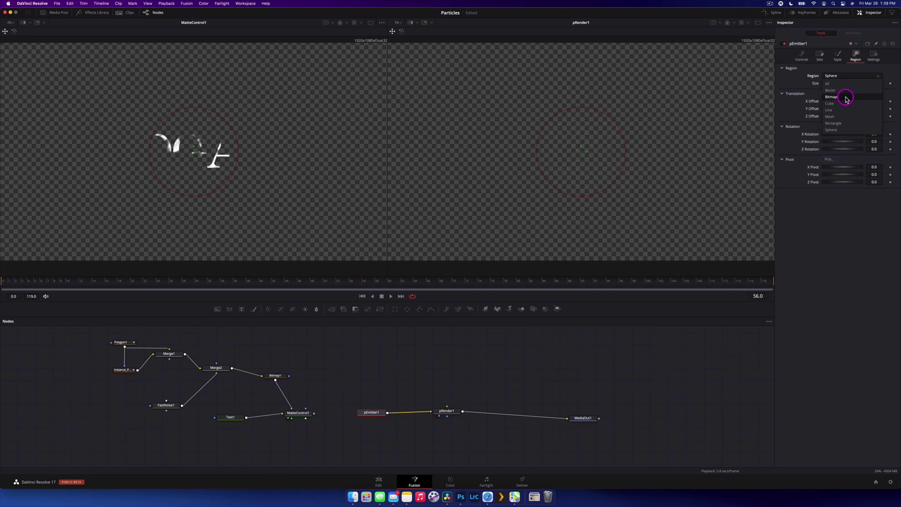
pyautogui.click(846, 98)
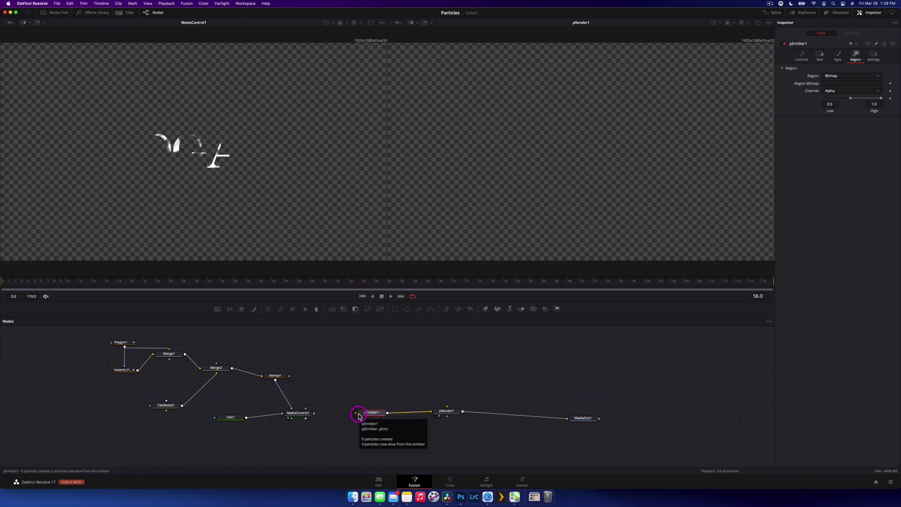
# - Feed MatteControl1's output into pEmitter1's region bitmap input and return to Controls
pyautogui.click(278, 378)
pyautogui.moveTo(313, 413); pyautogui.dragTo(363, 413)
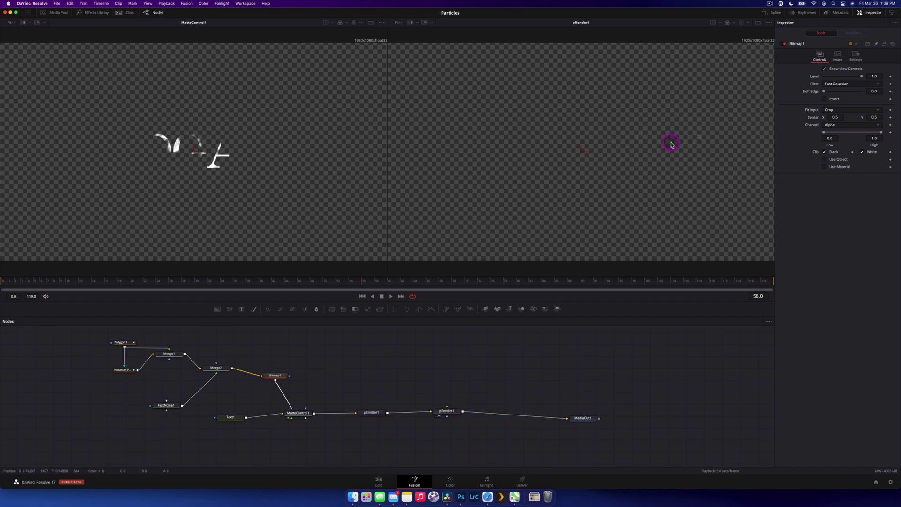
pyautogui.click(374, 414)
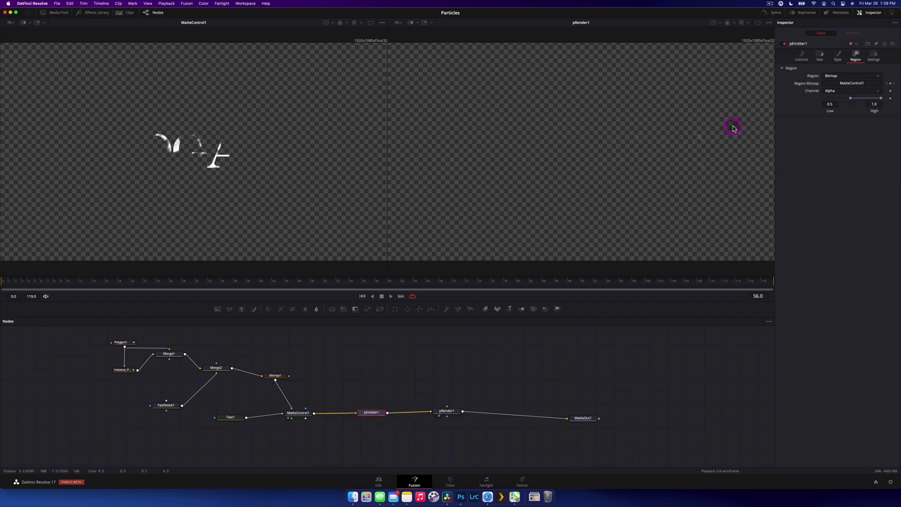
pyautogui.click(801, 57)
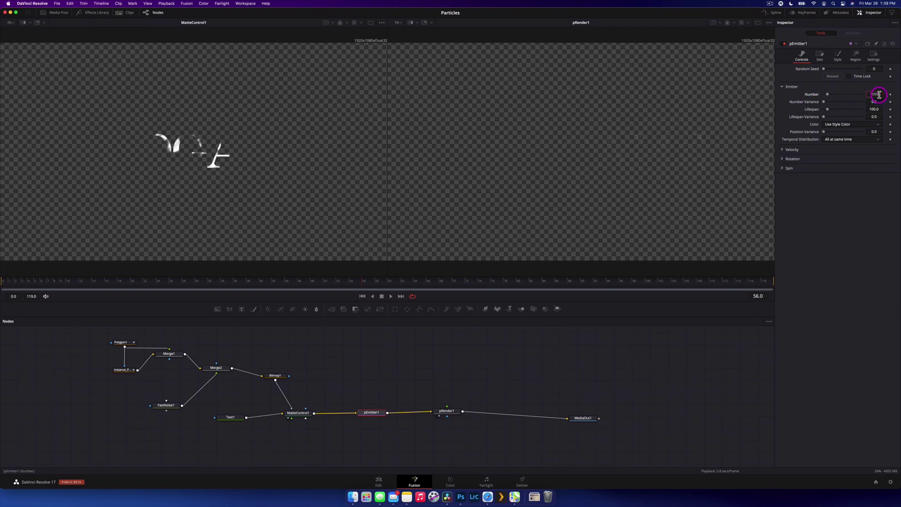
# - Confirm the new particle value and play a preview through pRender1
pyautogui.press('Return')
pyautogui.click(441, 412)
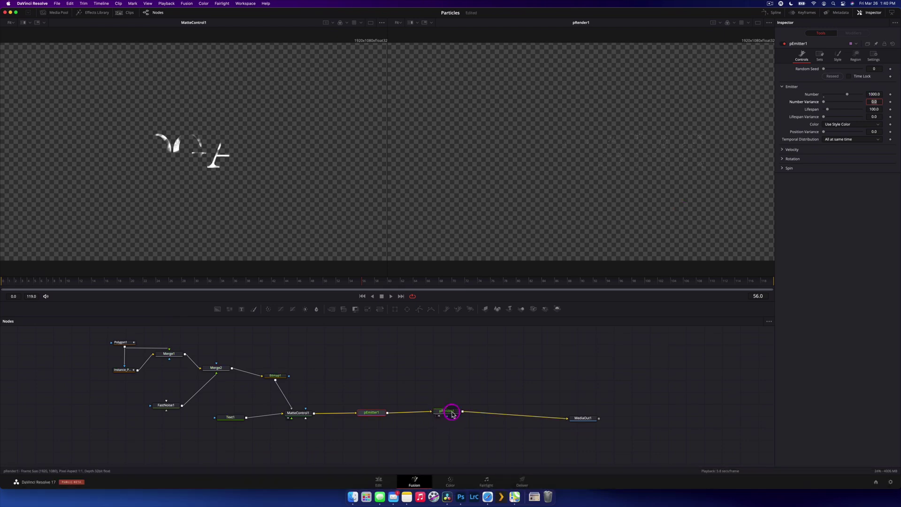
pyautogui.press('space')
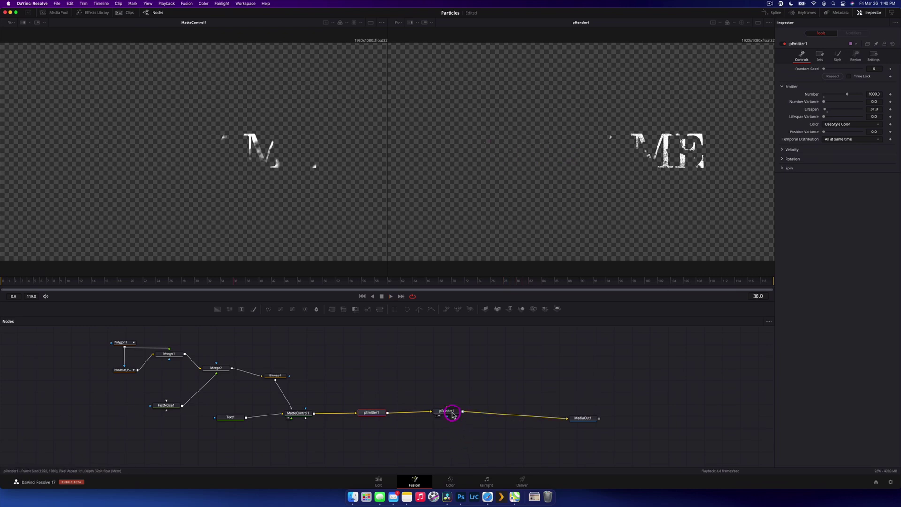
# - Move pRender1 and MediaOut1 further right, then select pEmitter1
pyautogui.moveTo(448, 412); pyautogui.dragTo(482, 413)
pyautogui.moveTo(583, 418); pyautogui.dragTo(599, 410)
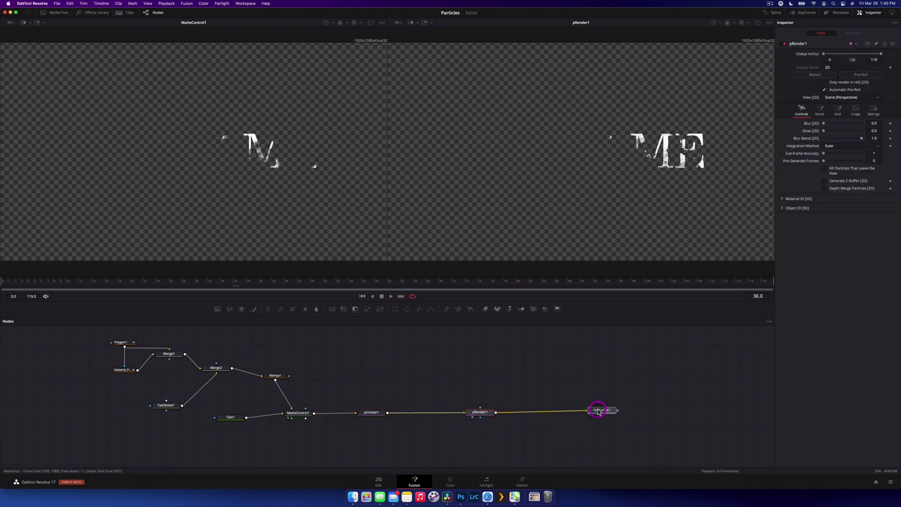
pyautogui.moveTo(491, 413); pyautogui.dragTo(526, 410)
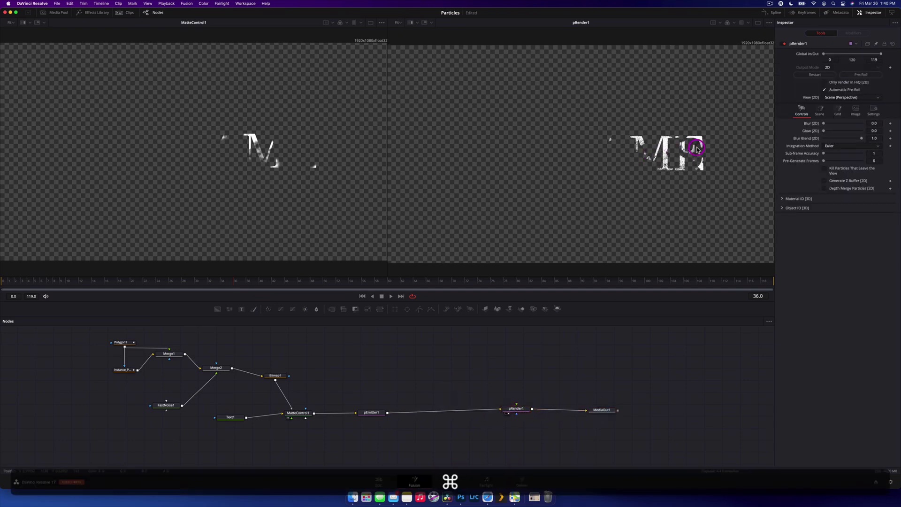
pyautogui.scroll(-2, 696, 149)
pyautogui.click(369, 412)
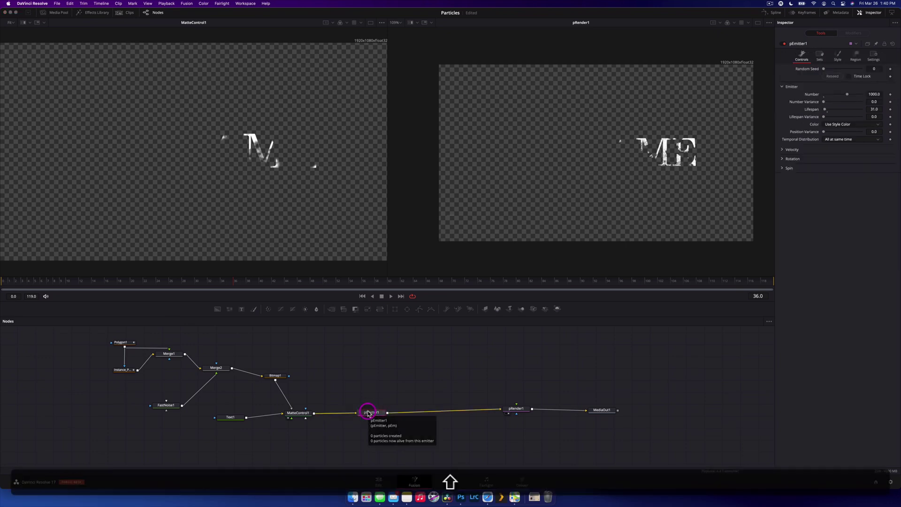
# - Insert a pDirectionalForce node after pEmitter1
pyautogui.hotkey('shift', 'space')
pyautogui.write('pem')
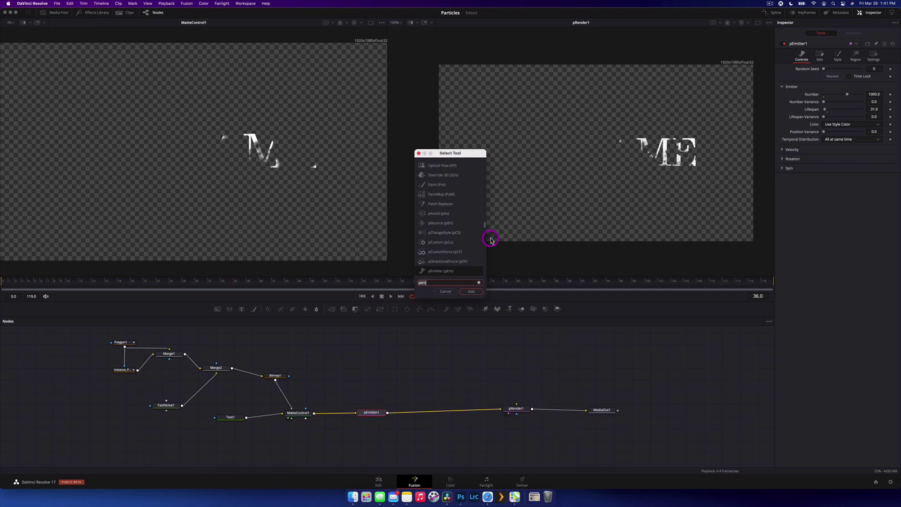
pyautogui.press('BackSpace')
pyautogui.press('BackSpace')
pyautogui.write('d')
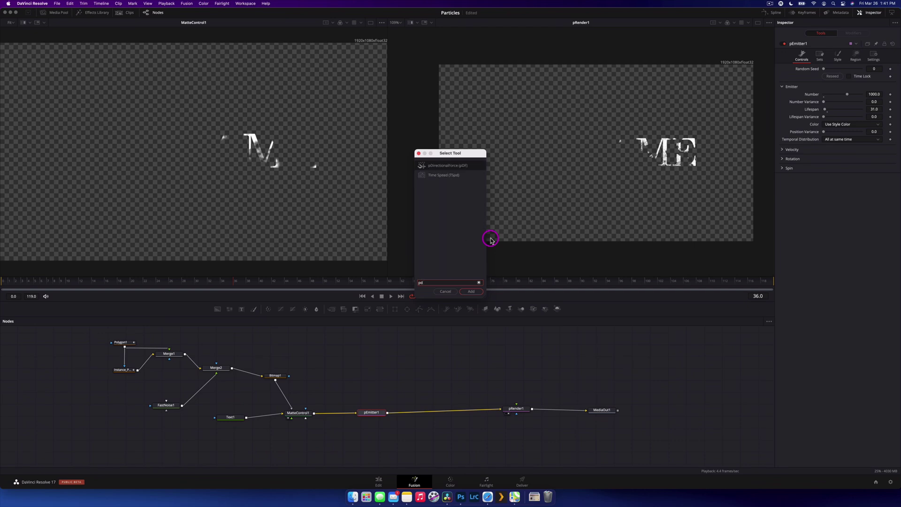
pyautogui.press('Return')
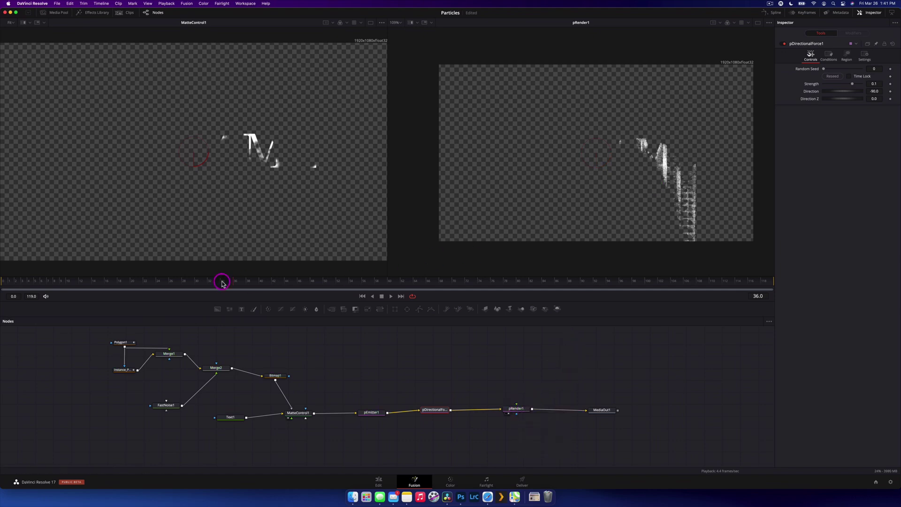
# - Play the particle animation to frame 66, select pDirectionalForce1 and save the project
pyautogui.moveTo(223, 282); pyautogui.dragTo(57, 276)
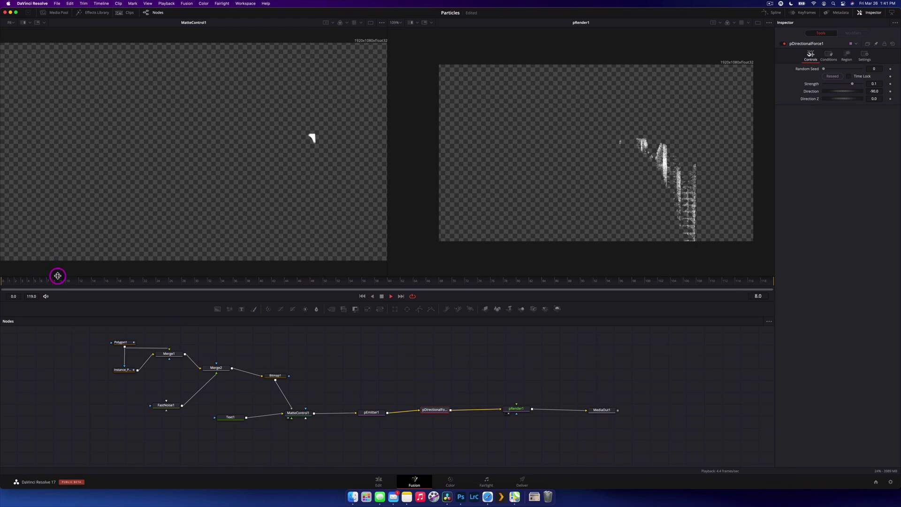
pyautogui.click(382, 296)
pyautogui.press('space')
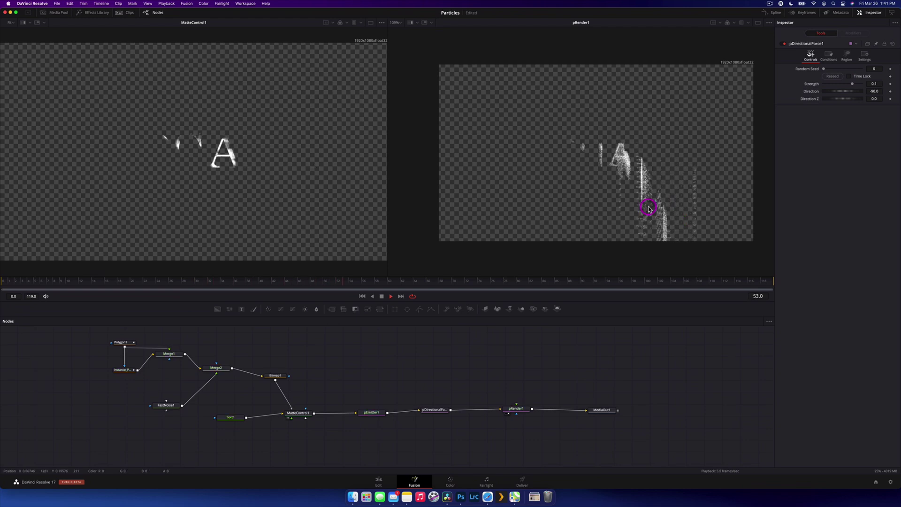
pyautogui.press('space')
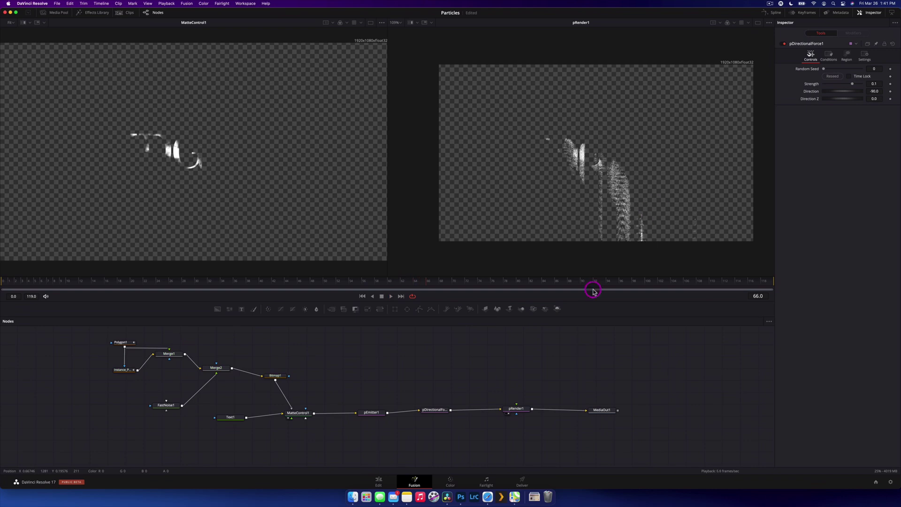
pyautogui.click(445, 410)
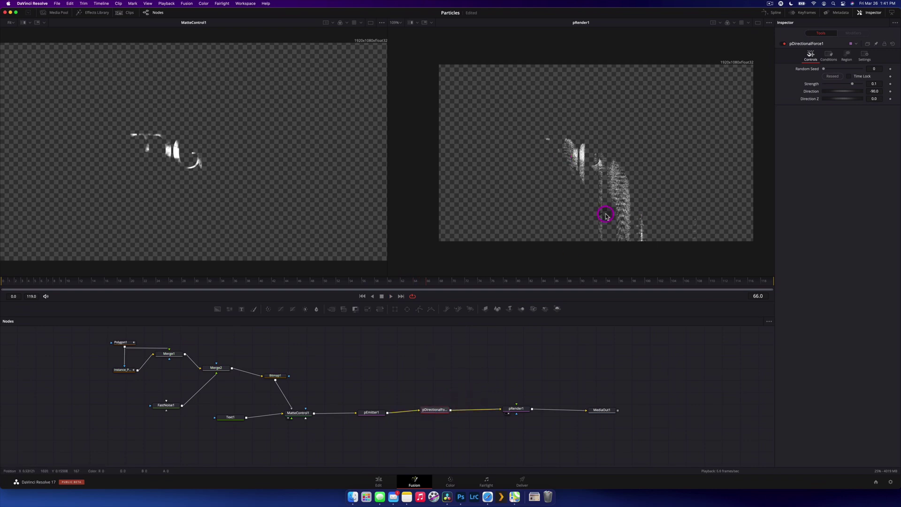
pyautogui.press('super+s')
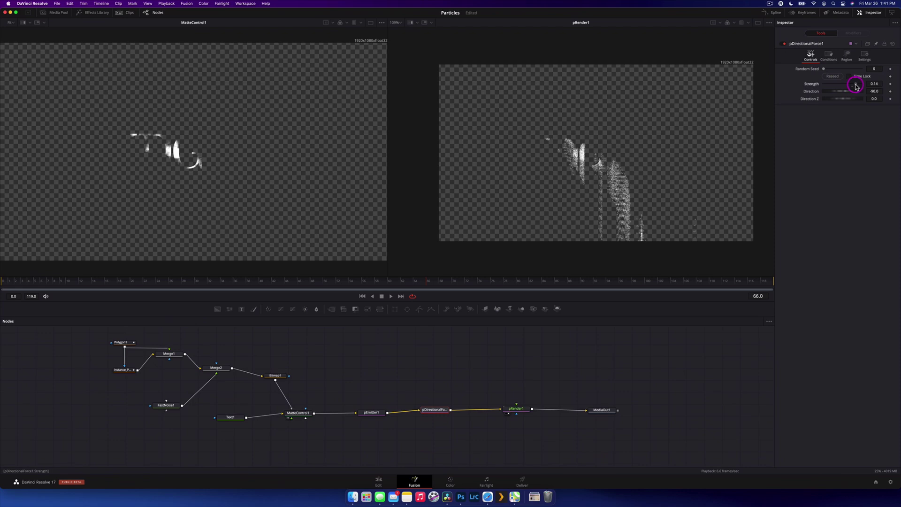
# - Lower the force Strength to 0.089 and set Direction to 90, refreshing the preview
pyautogui.moveTo(852, 87); pyautogui.dragTo(847, 88)
pyautogui.click(875, 92)
pyautogui.moveTo(881, 92); pyautogui.dragTo(880, 93)
pyautogui.write('90')
pyautogui.press('Tab')
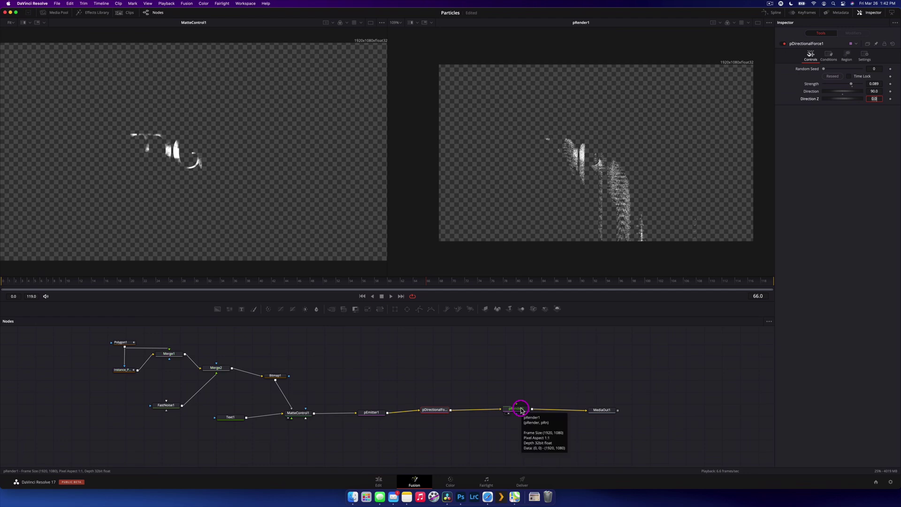
pyautogui.click(420, 281)
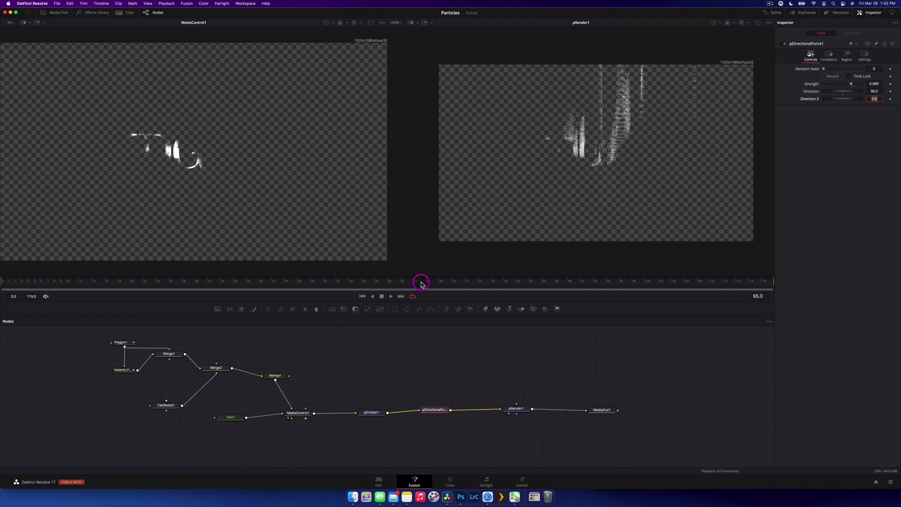
pyautogui.press('Right')
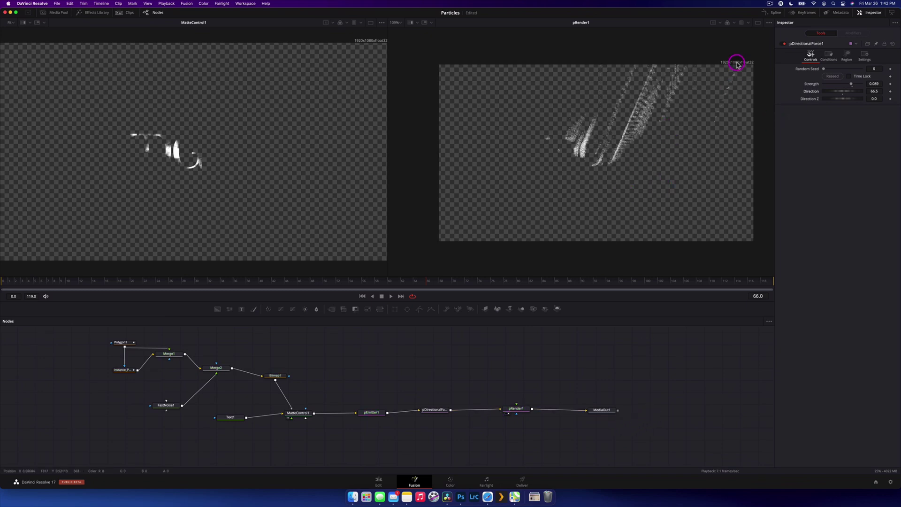
# - Change Direction to 45 for diagonal flow and shift pRender1 and MediaOut1 right
pyautogui.moveTo(879, 92); pyautogui.dragTo(881, 95)
pyautogui.click(879, 92)
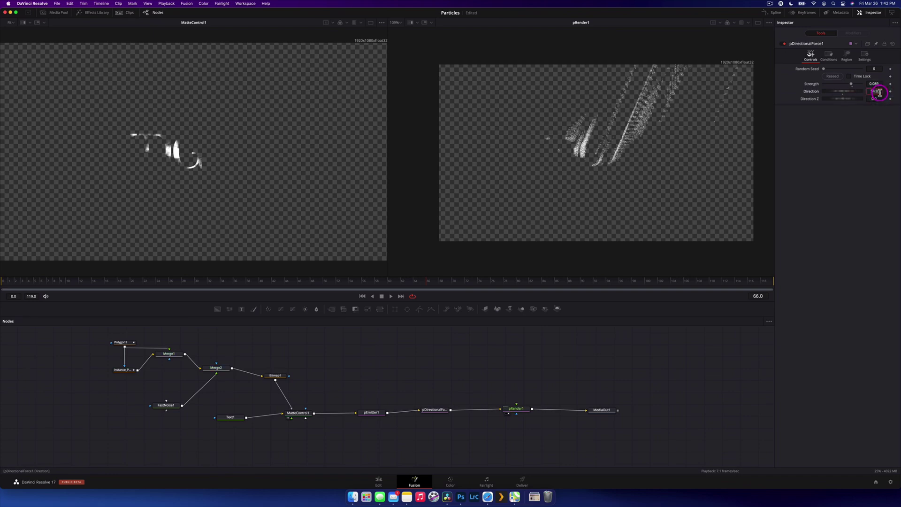
pyautogui.write('45')
pyautogui.press('Tab')
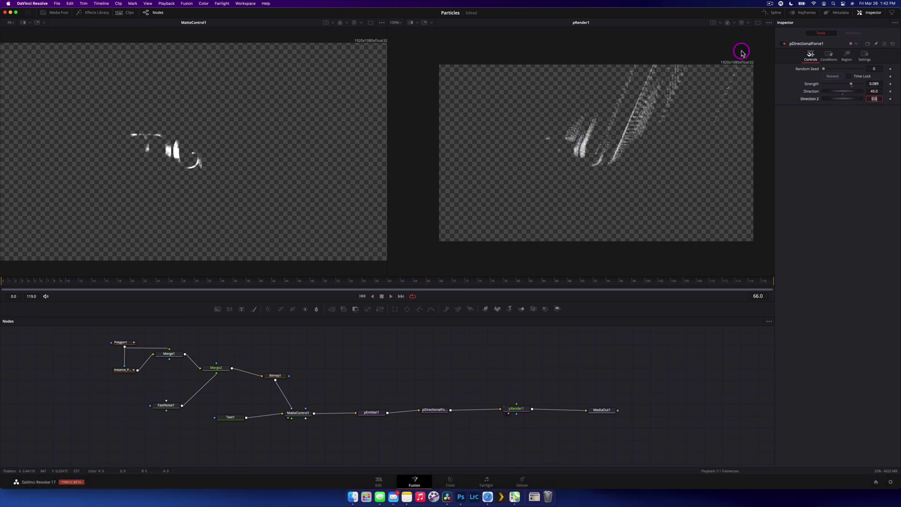
pyautogui.click(849, 170)
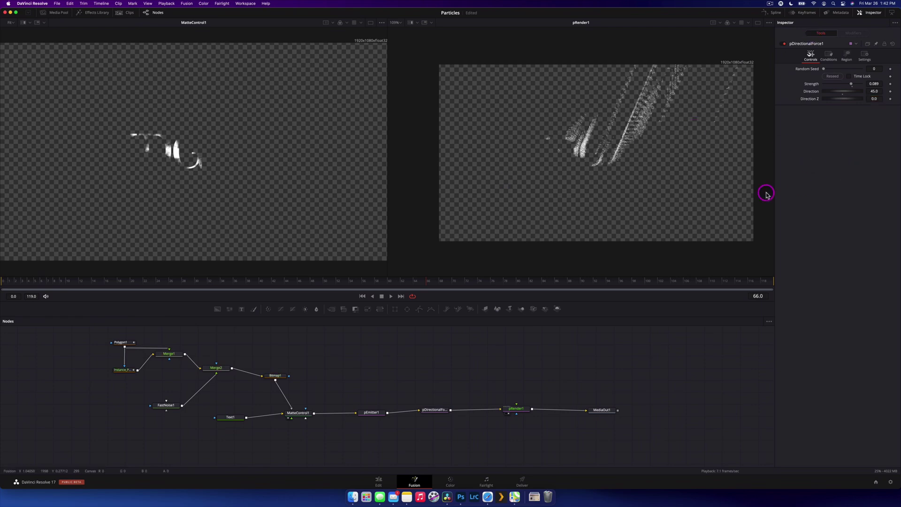
pyautogui.moveTo(514, 379); pyautogui.dragTo(624, 413)
pyautogui.click(624, 413)
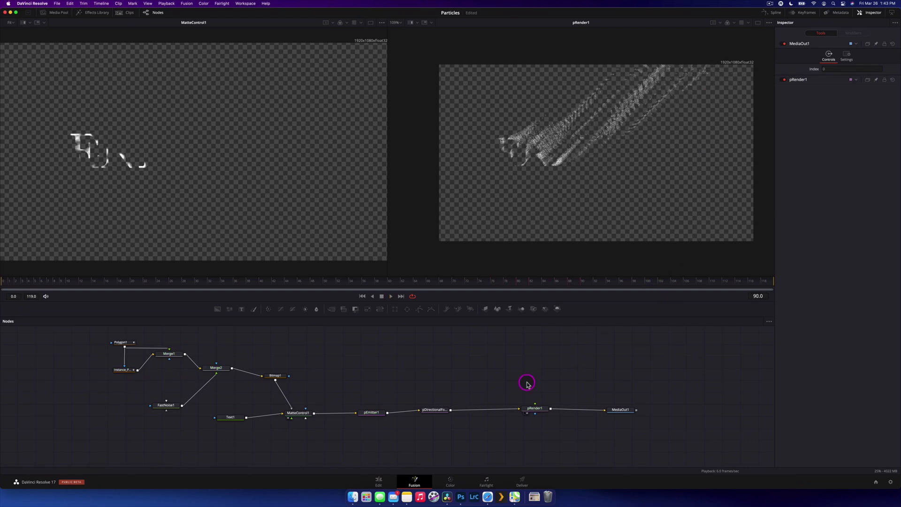
# - Move pRender1 and MediaOut1 aside and add a pTurbulence node right after pDirectionalForce1
pyautogui.moveTo(525, 382); pyautogui.dragTo(646, 406)
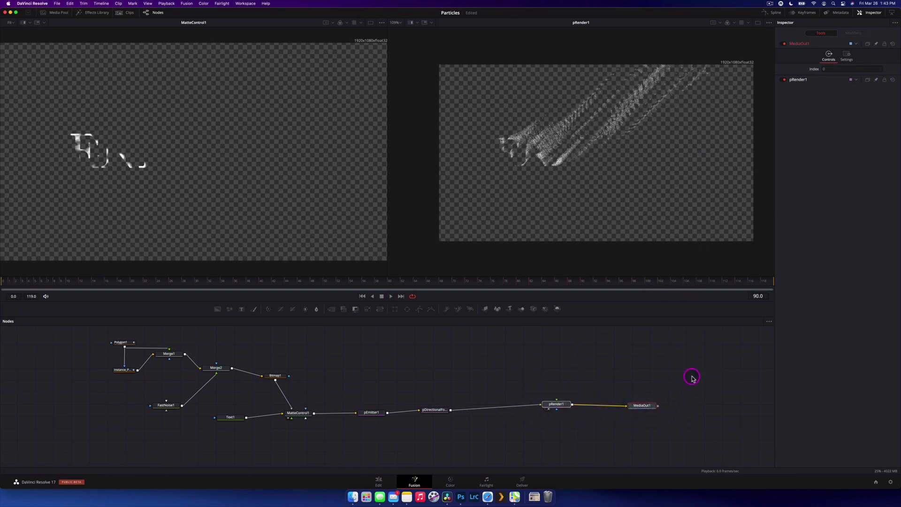
pyautogui.click(435, 410)
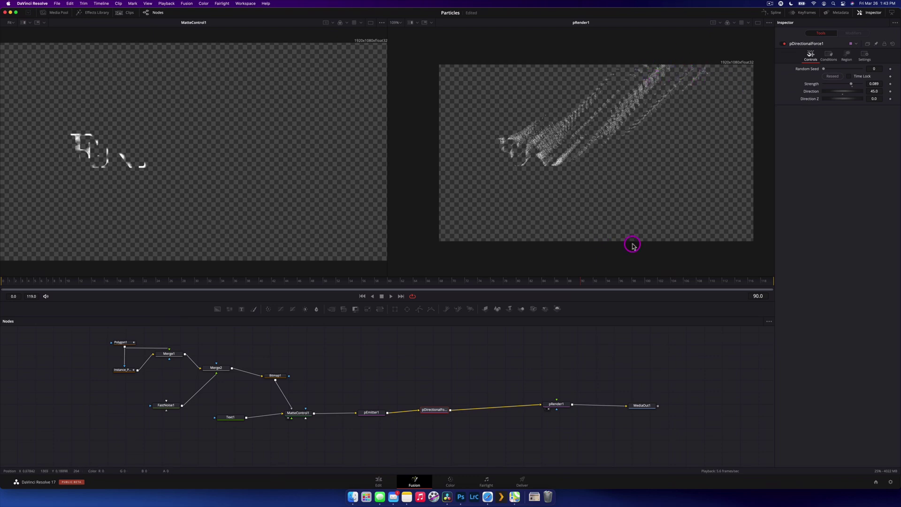
pyautogui.hotkey('shift', 'space')
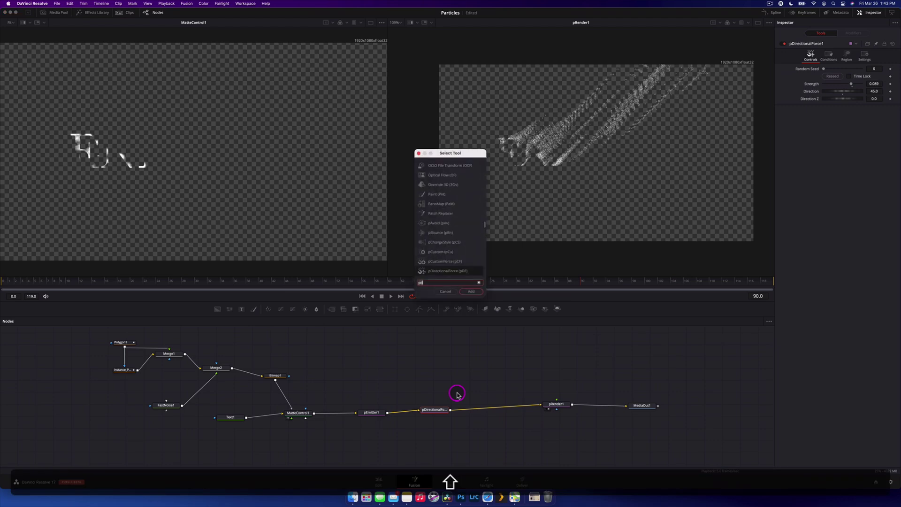
pyautogui.write('pt')
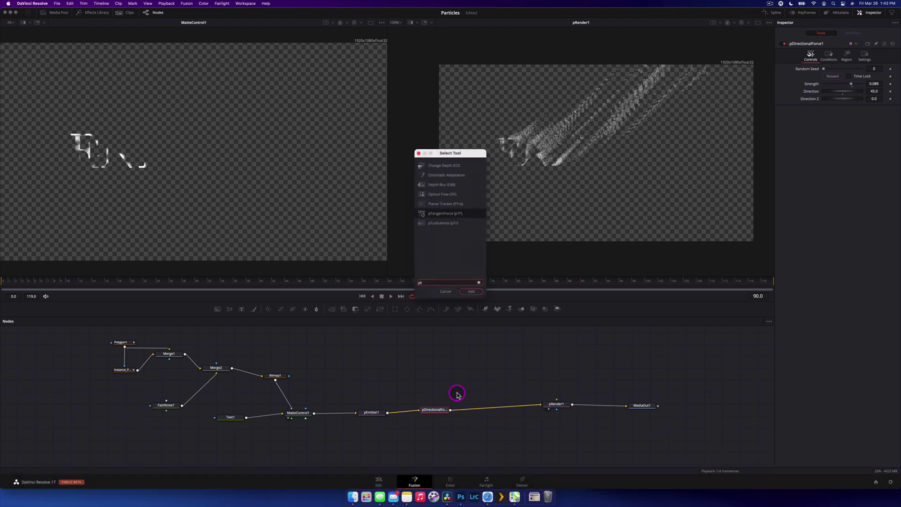
pyautogui.click(451, 224)
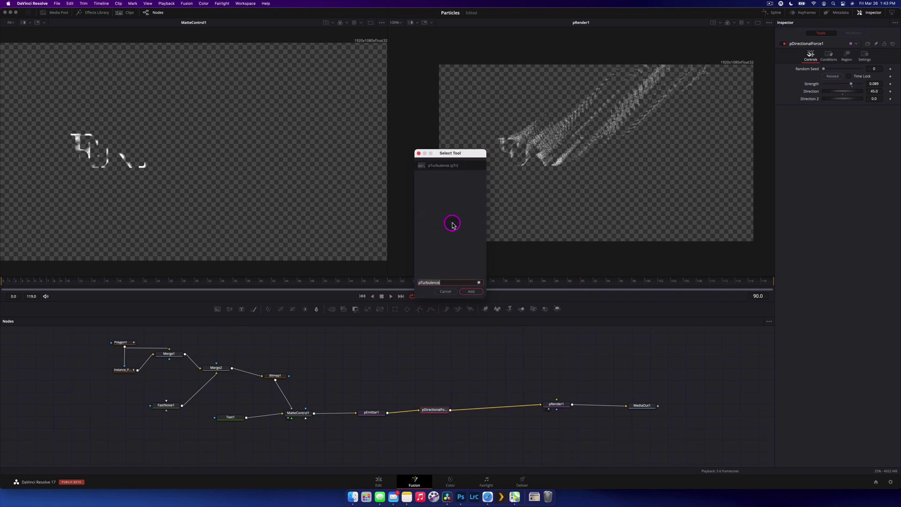
pyautogui.press('Return')
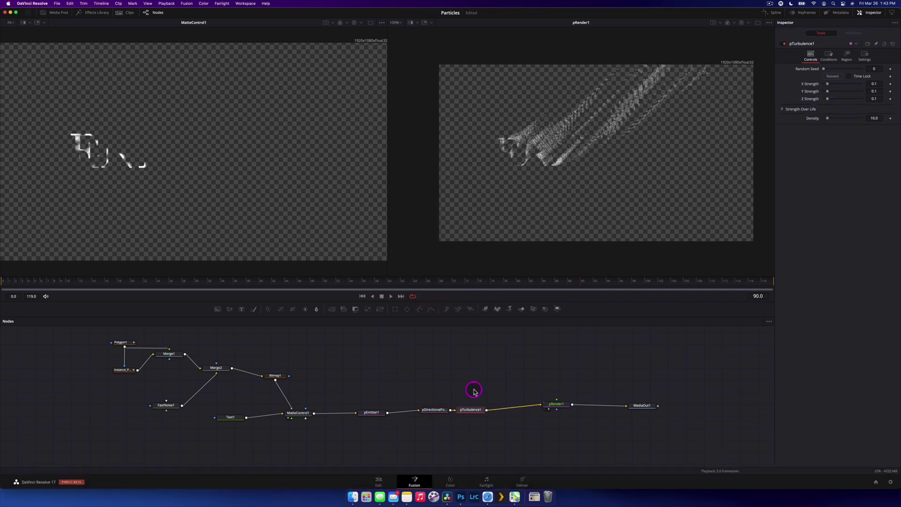
pyautogui.moveTo(469, 412); pyautogui.dragTo(482, 410)
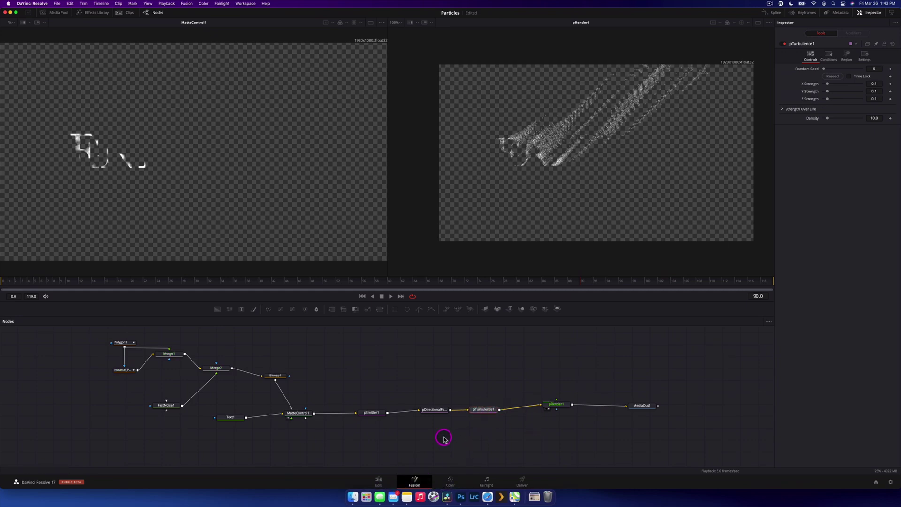
# - Give pTurbulence1 random seed 47, X strength 0.273 and Z strength 0.181 at frame 82
pyautogui.click(583, 346)
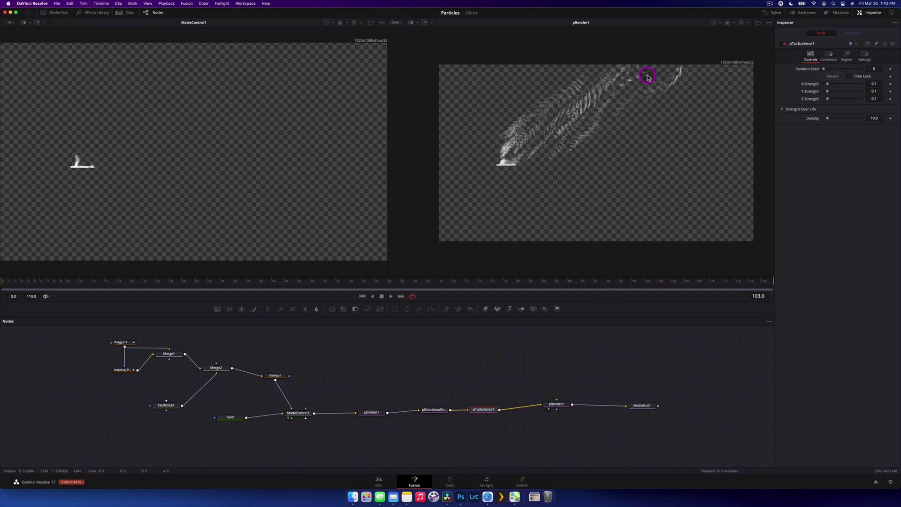
pyautogui.click(533, 285)
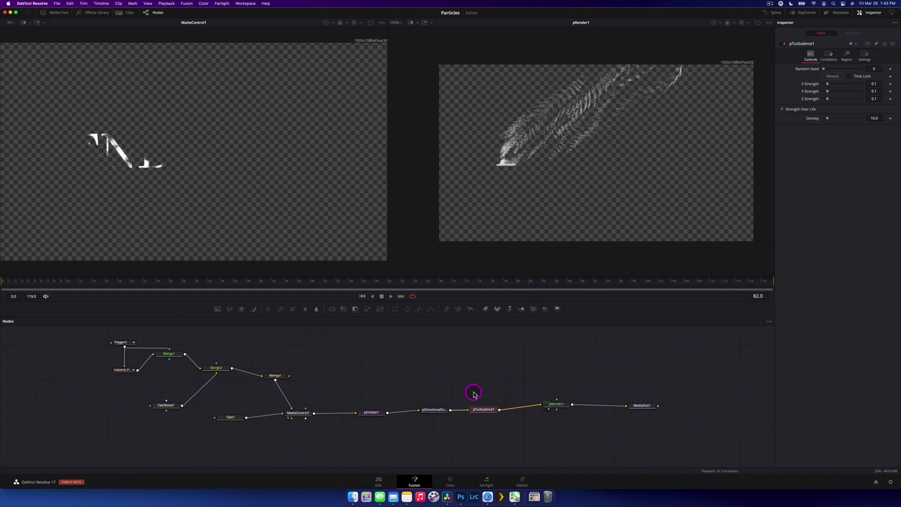
pyautogui.moveTo(826, 71); pyautogui.dragTo(830, 70)
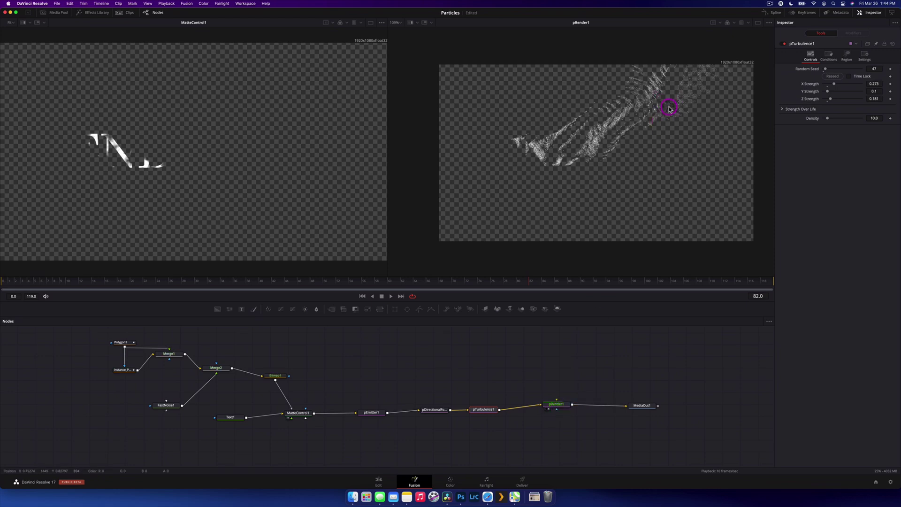
# - Preview the turbulence playback, then nudge pEmitter1 and select pDirectionalForce1 with pTurbulence1
pyautogui.press('space')
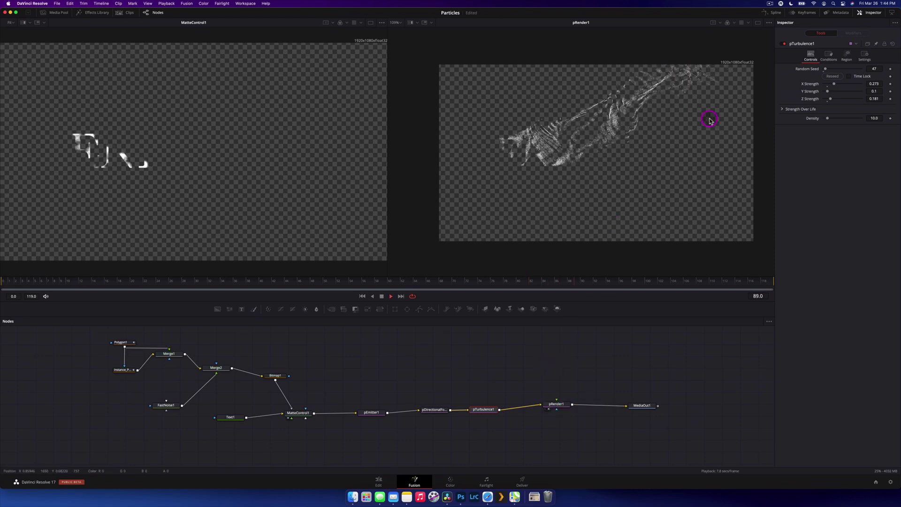
pyautogui.press('space')
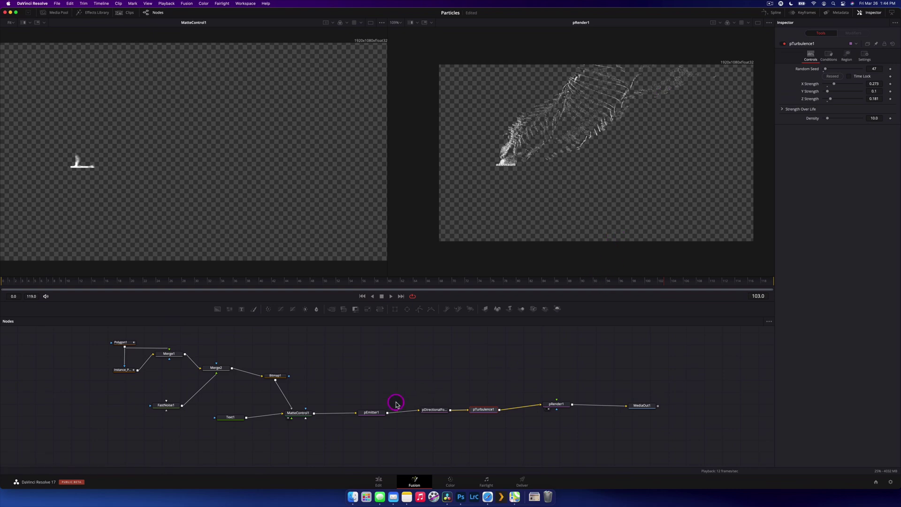
pyautogui.moveTo(374, 412); pyautogui.dragTo(379, 411)
pyautogui.moveTo(423, 395); pyautogui.dragTo(504, 437)
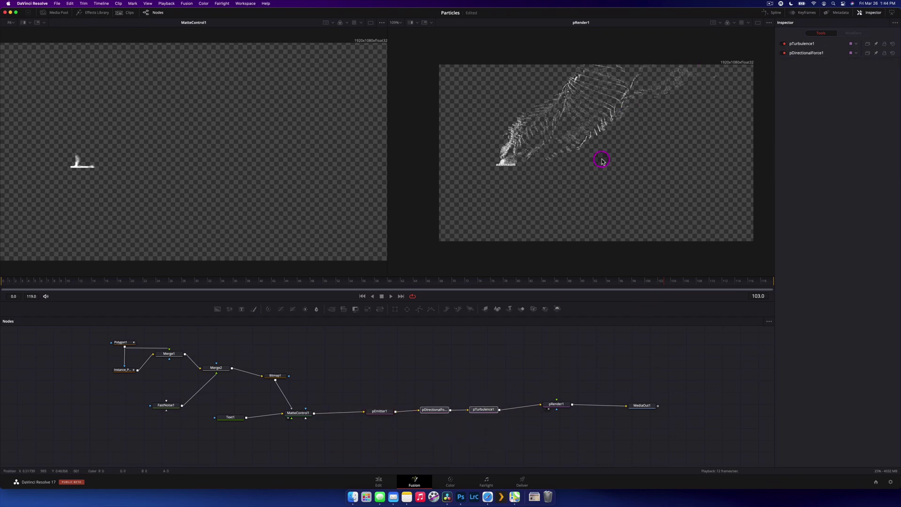
# - Set pEmitter1 to Number 3000, Lifespan 276 and Position Variance about 0.0165, previewing playback
pyautogui.click(381, 412)
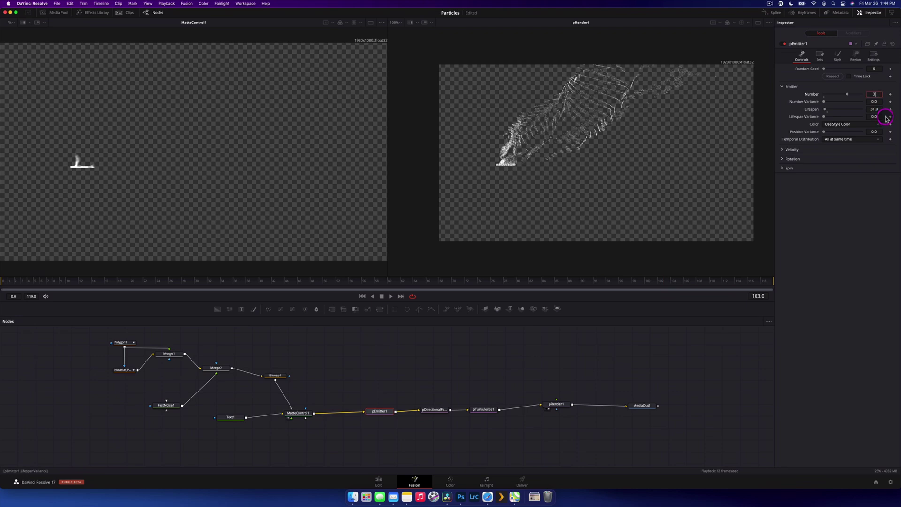
pyautogui.press('Tab')
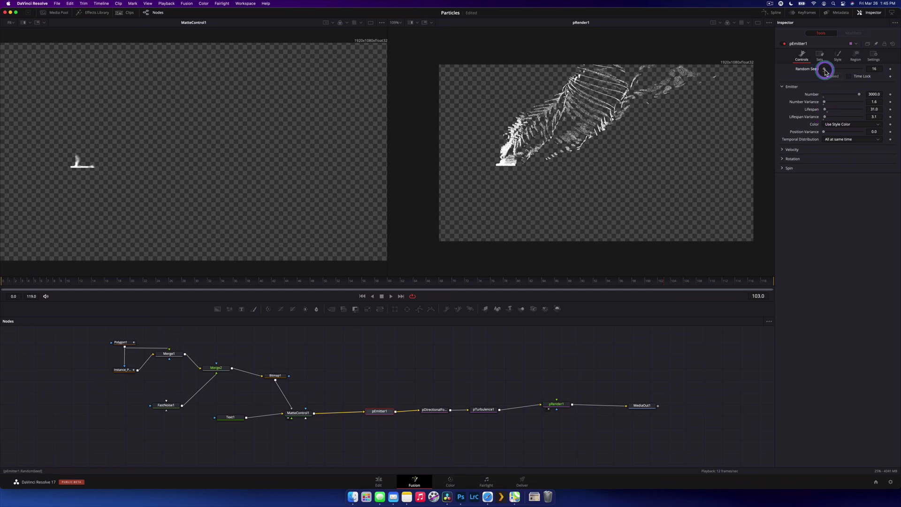
pyautogui.press('space')
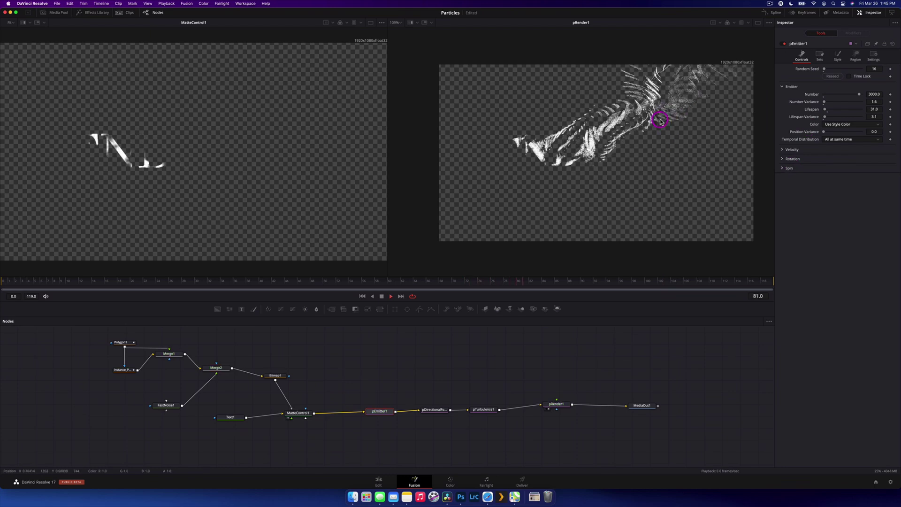
pyautogui.press('space')
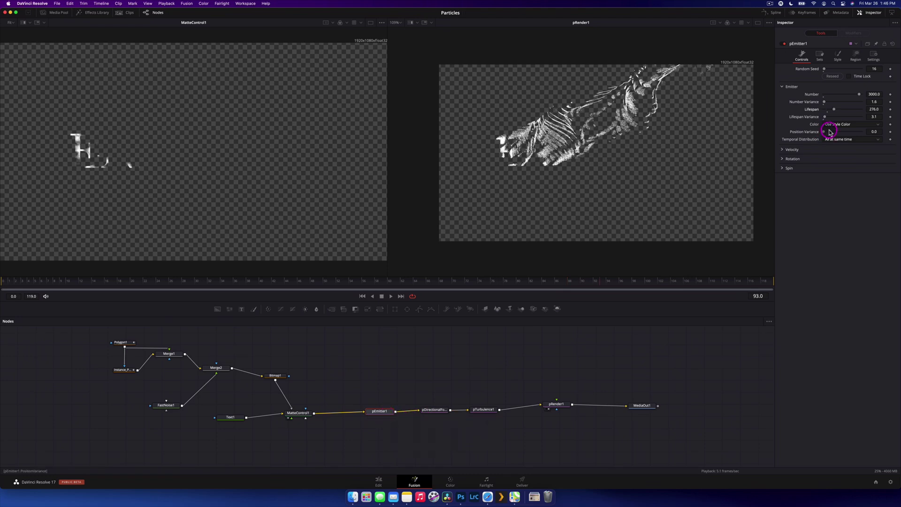
pyautogui.click(830, 131)
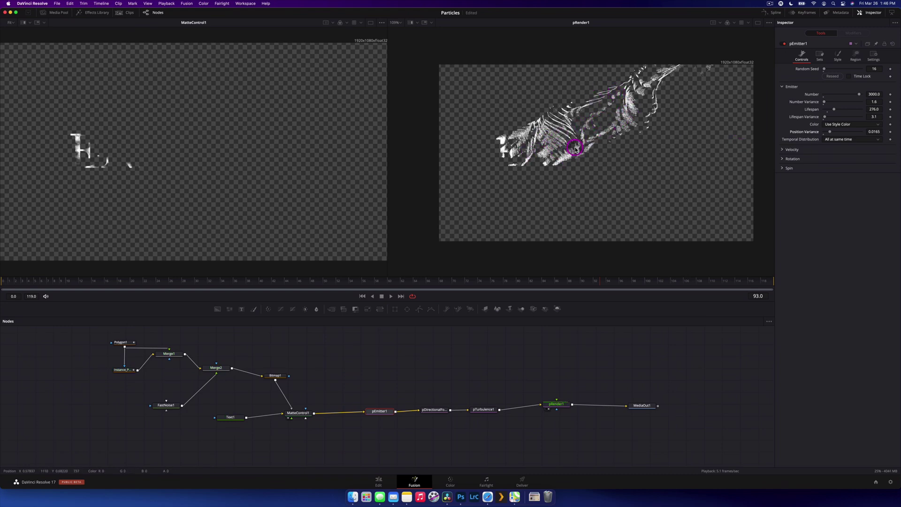
pyautogui.click(588, 284)
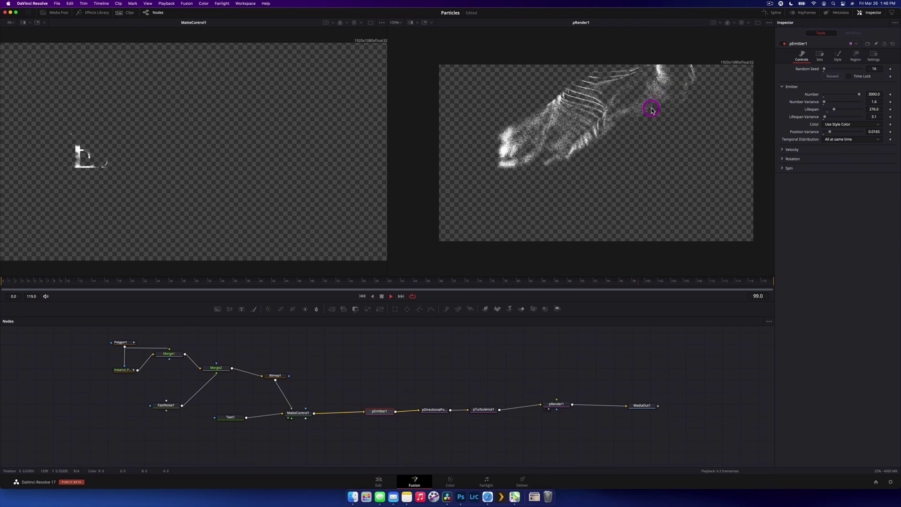
pyautogui.click(874, 69)
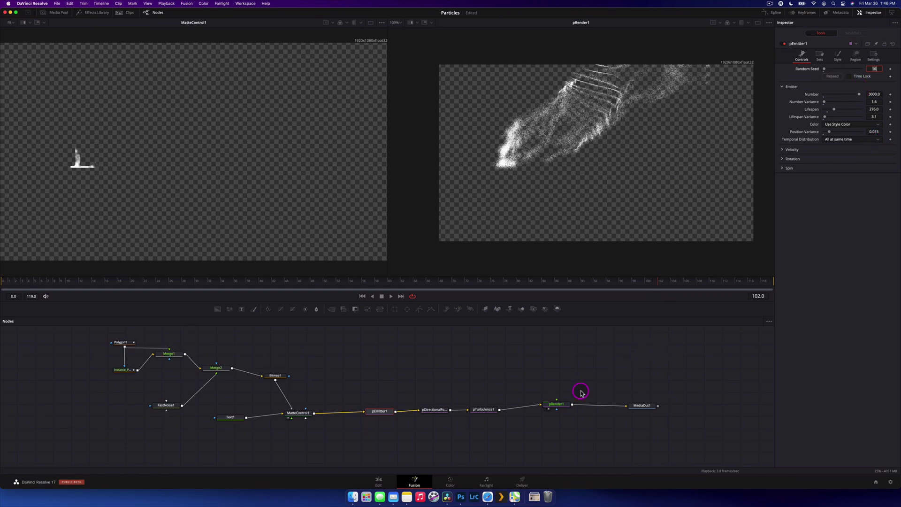
# - Set pRender1's Blur to 0.1
pyautogui.click(559, 408)
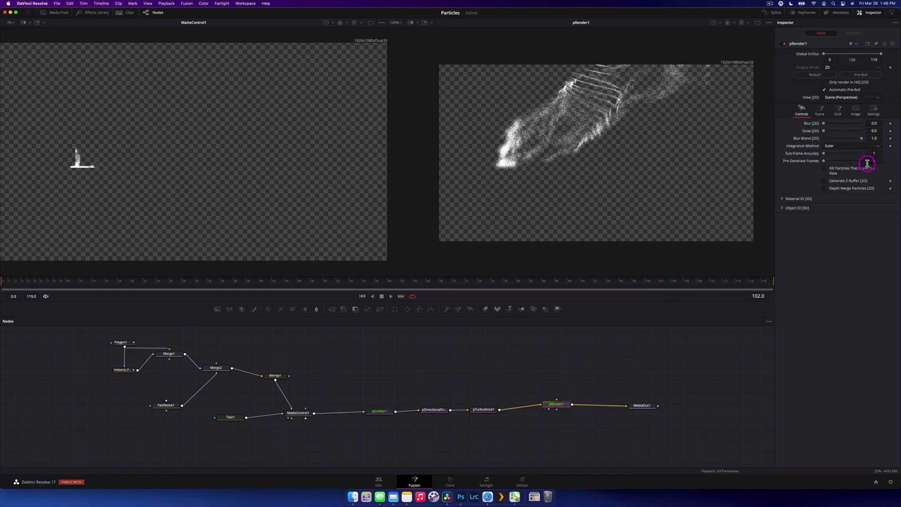
pyautogui.click(878, 123)
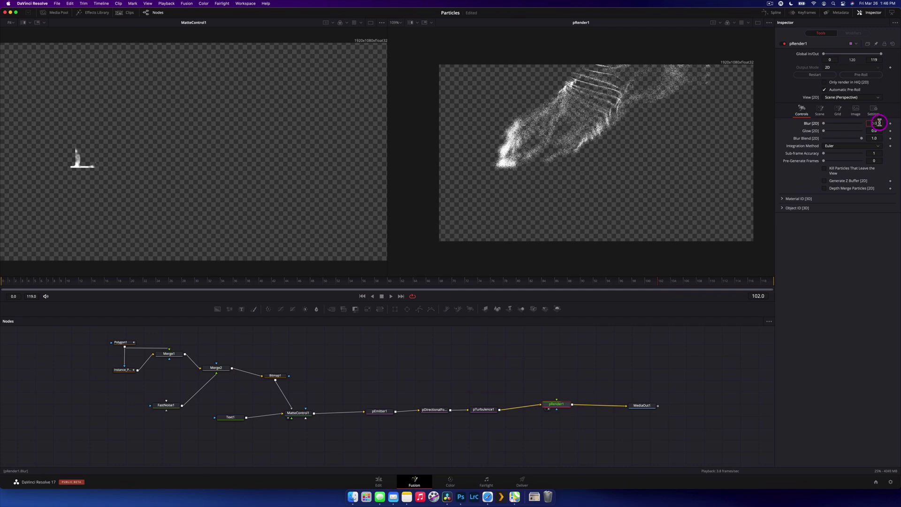
pyautogui.press('BackSpace')
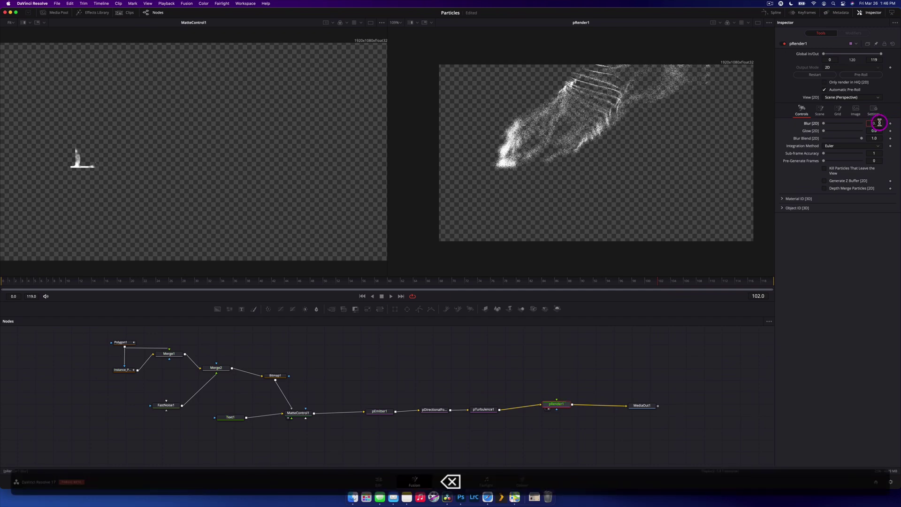
pyautogui.write('1')
pyautogui.press('Return')
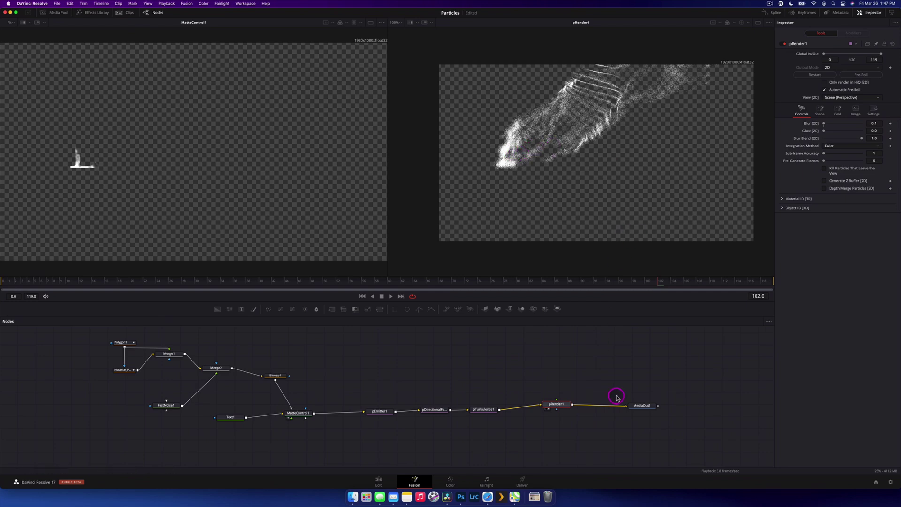
# - Show MediaOut1 in the right viewer and play from an earlier frame
pyautogui.moveTo(641, 406); pyautogui.dragTo(588, 184)
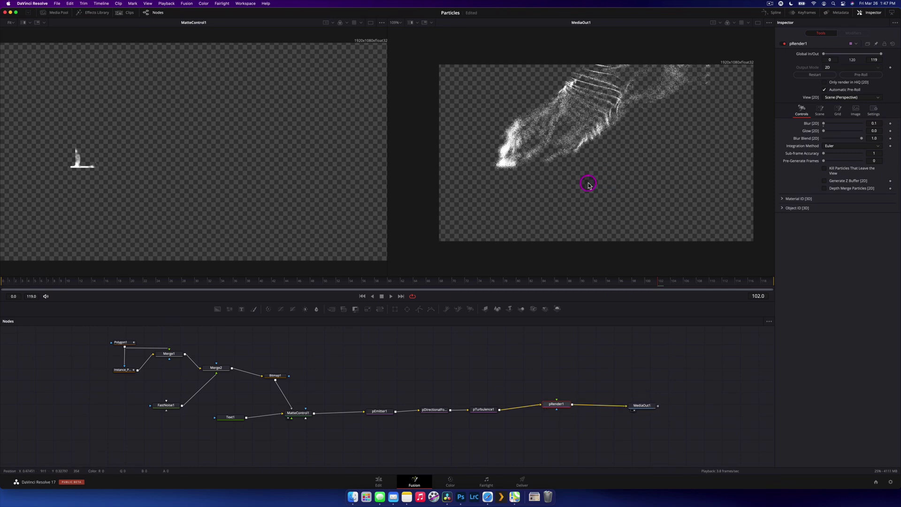
pyautogui.click(27, 286)
pyautogui.press('space')
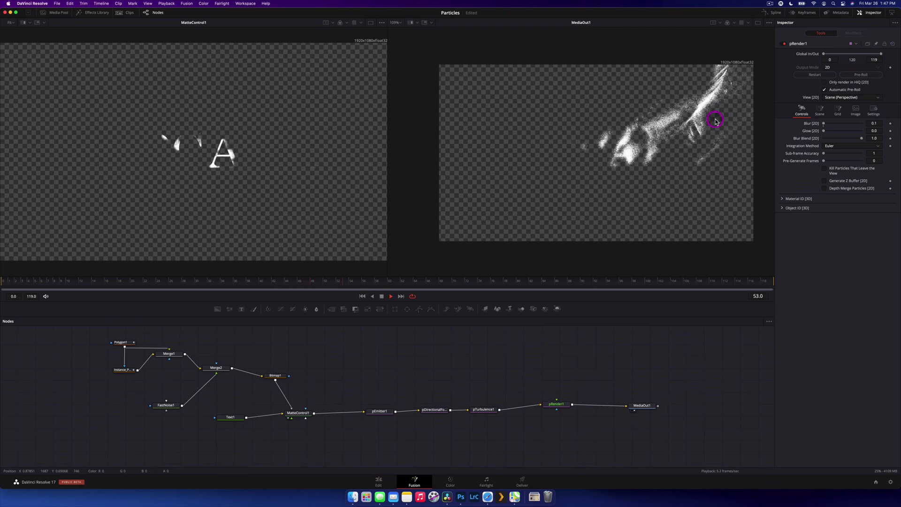
# - Inspect pEmitter1's Style settings, then open its Color source list (Use Style Color, Use Color from Region)
pyautogui.press('space')
pyautogui.click(379, 411)
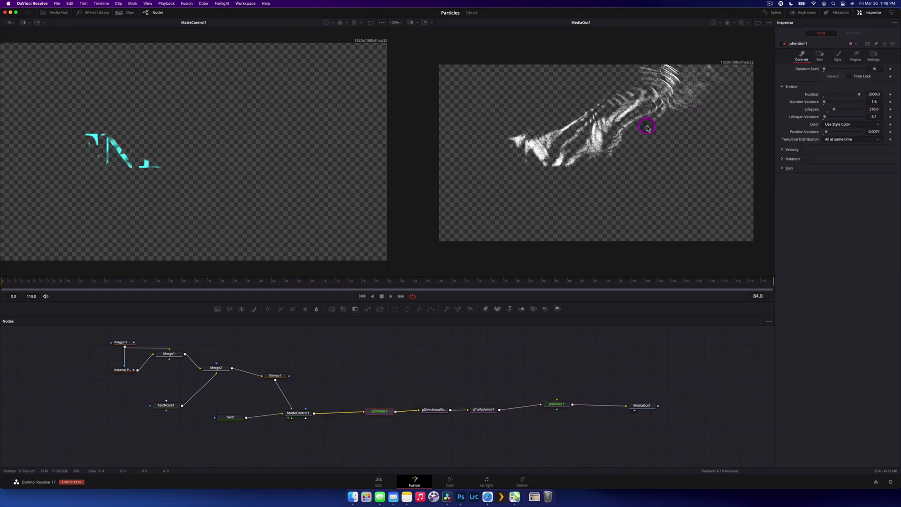
pyautogui.click(835, 57)
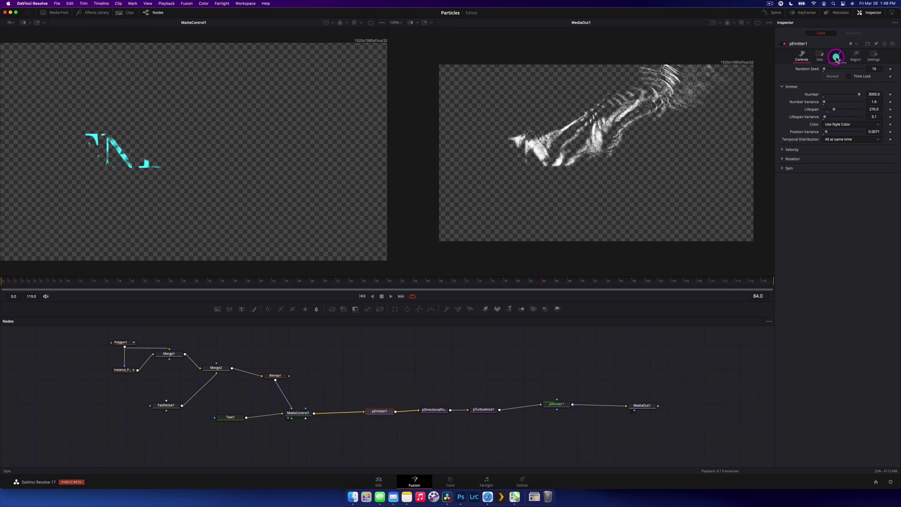
pyautogui.click(793, 104)
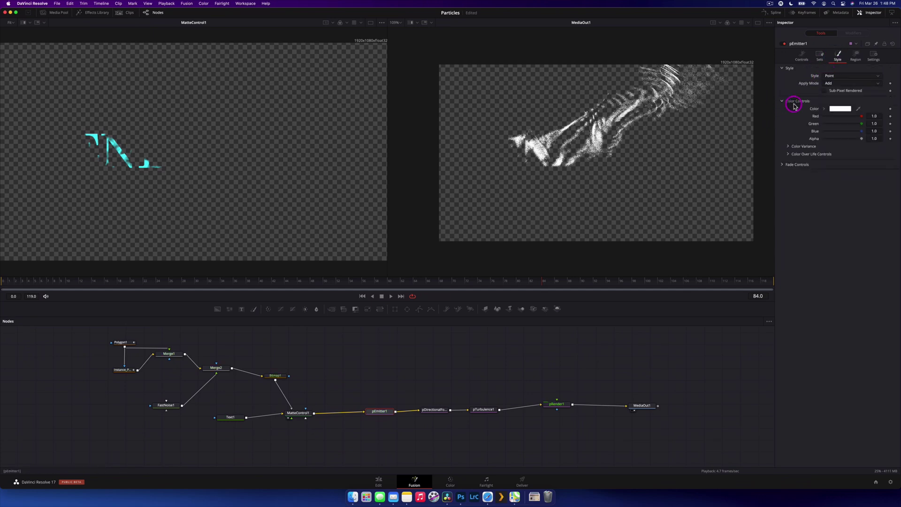
pyautogui.click(785, 146)
pyautogui.click(785, 146)
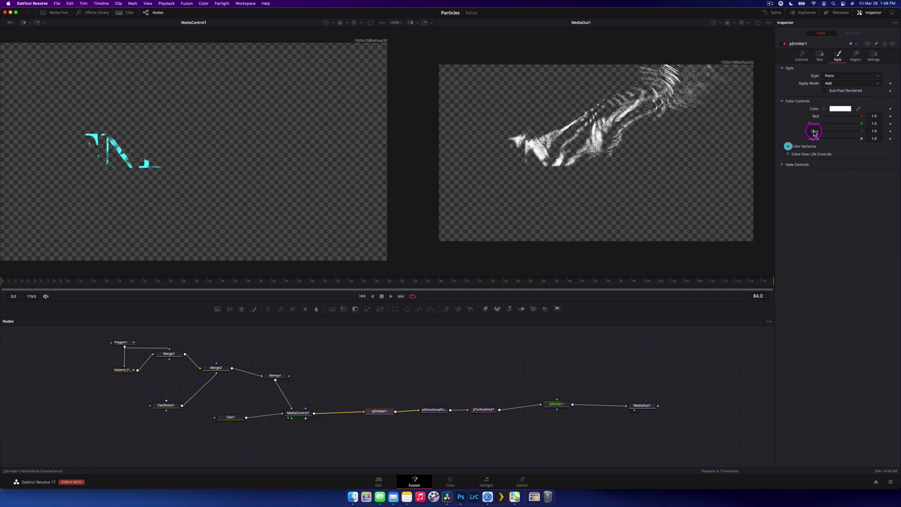
pyautogui.click(800, 55)
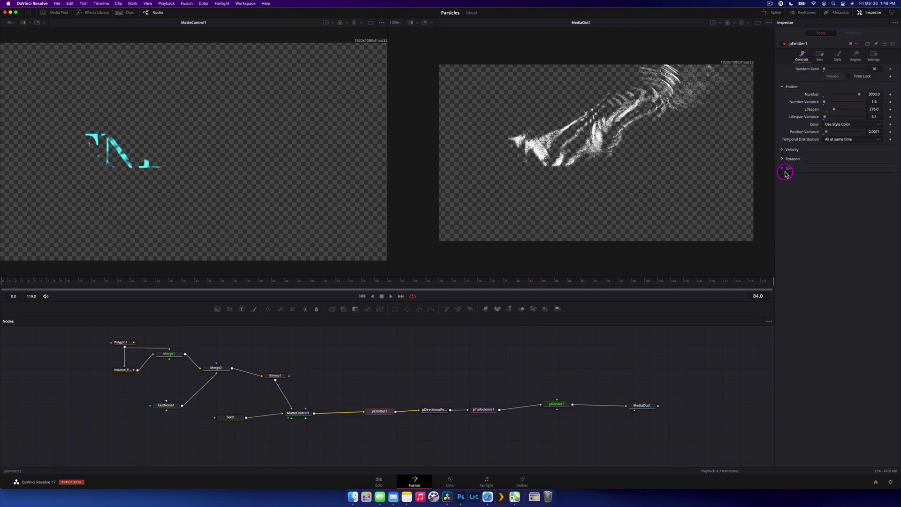
pyautogui.click(838, 124)
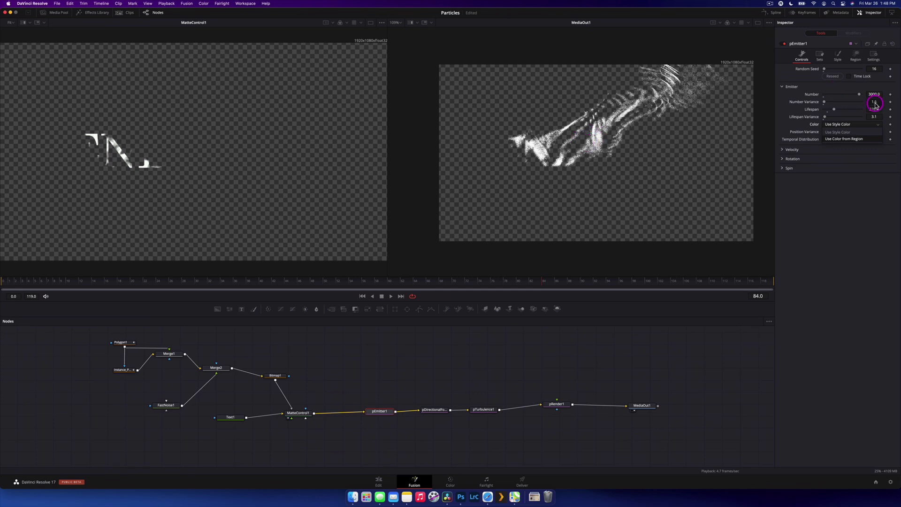
# - Set the particle Style colour to cyan (R 0.12, G 0.87, B 1.0)
pyautogui.click(851, 132)
pyautogui.click(838, 55)
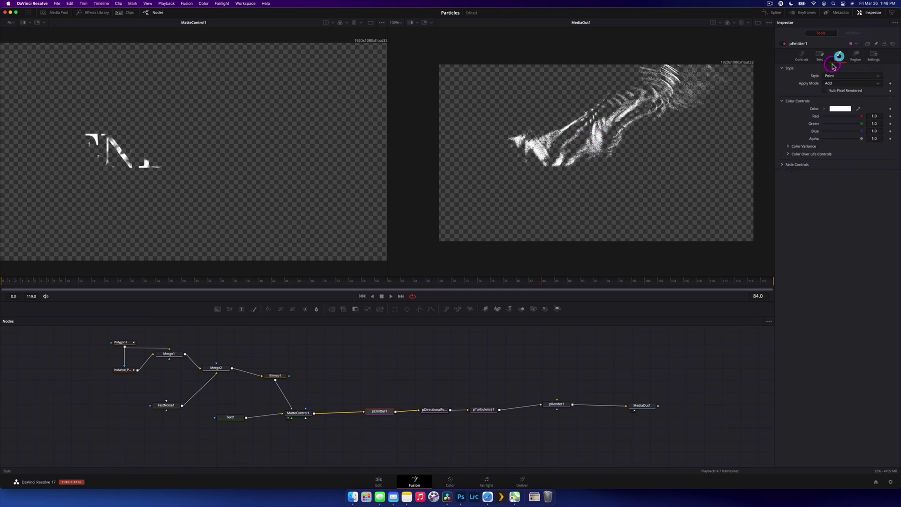
pyautogui.click(837, 110)
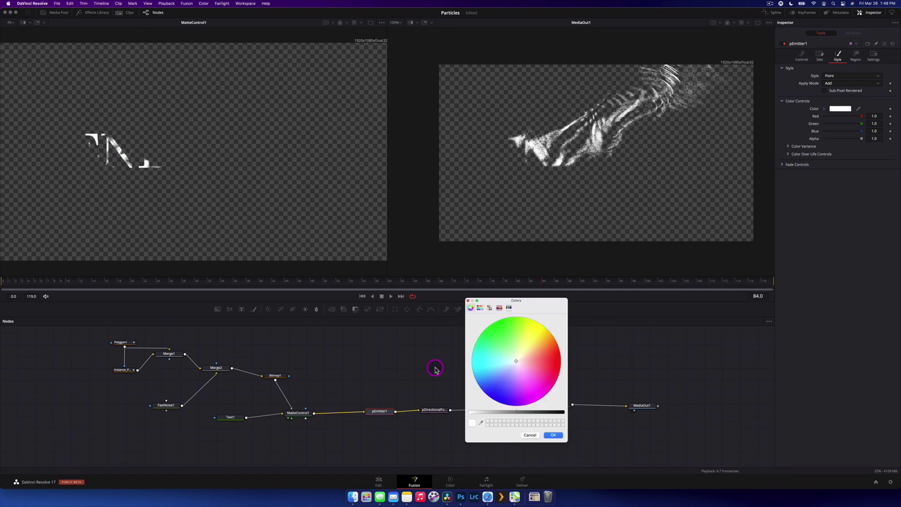
pyautogui.click(475, 366)
pyautogui.click(550, 435)
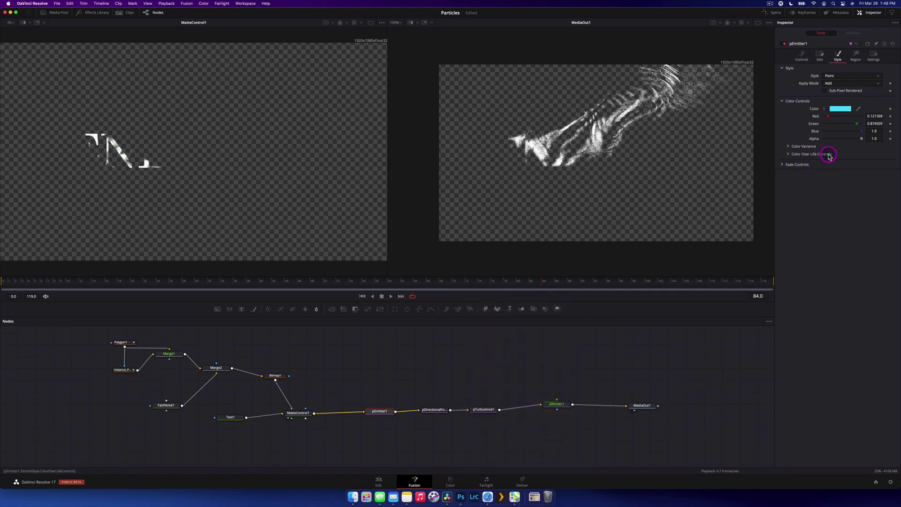
# - Build a Color Over Life gradient from cyan to a dark teal stop and preview it
pyautogui.click(788, 154)
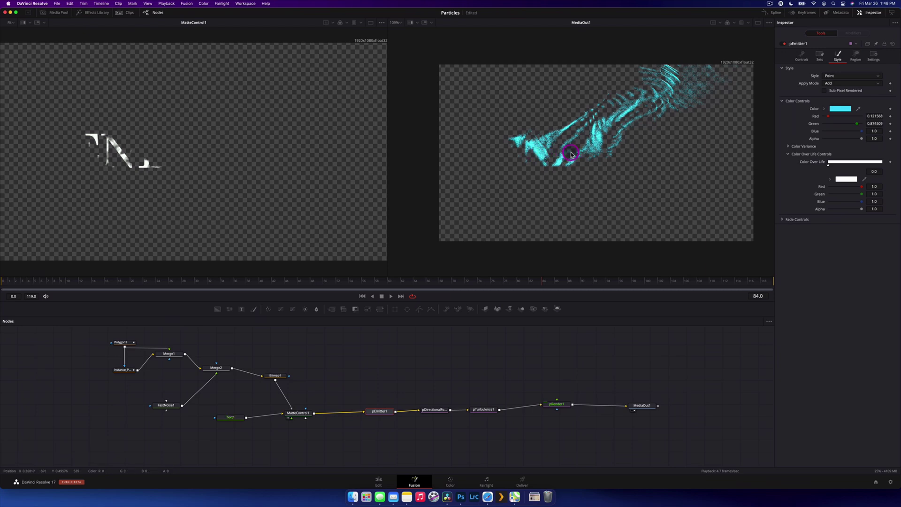
pyautogui.moveTo(829, 166)
pyautogui.mouseDown()
pyautogui.moveTo(886, 168)
pyautogui.moveTo(824, 170)
pyautogui.mouseUp()
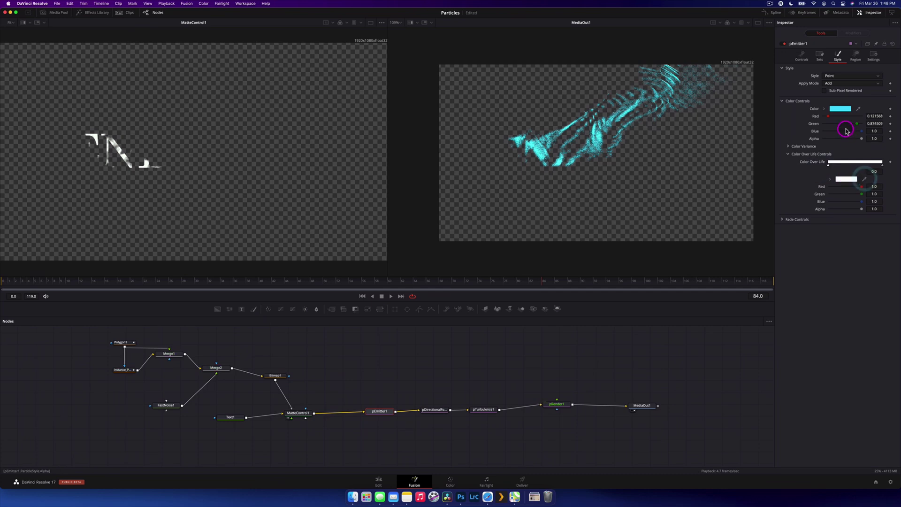
pyautogui.moveTo(865, 181); pyautogui.dragTo(844, 112)
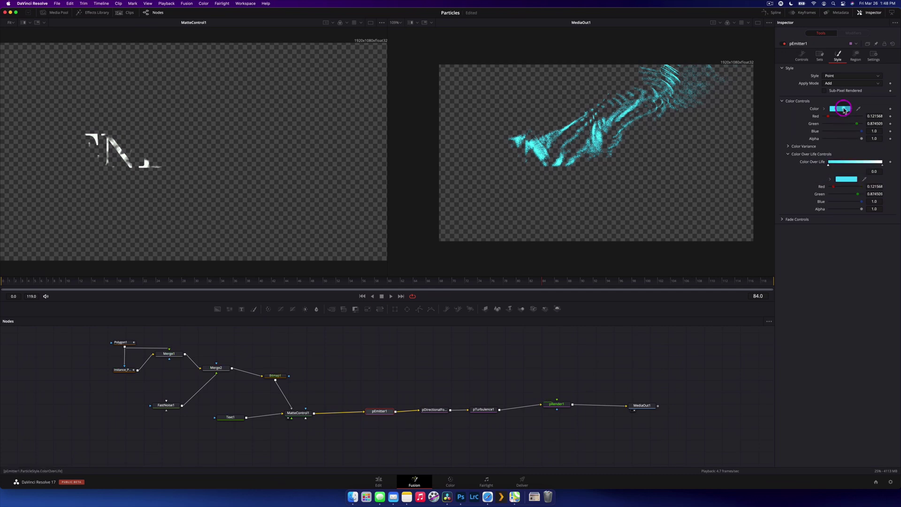
pyautogui.click(852, 170)
pyautogui.click(854, 164)
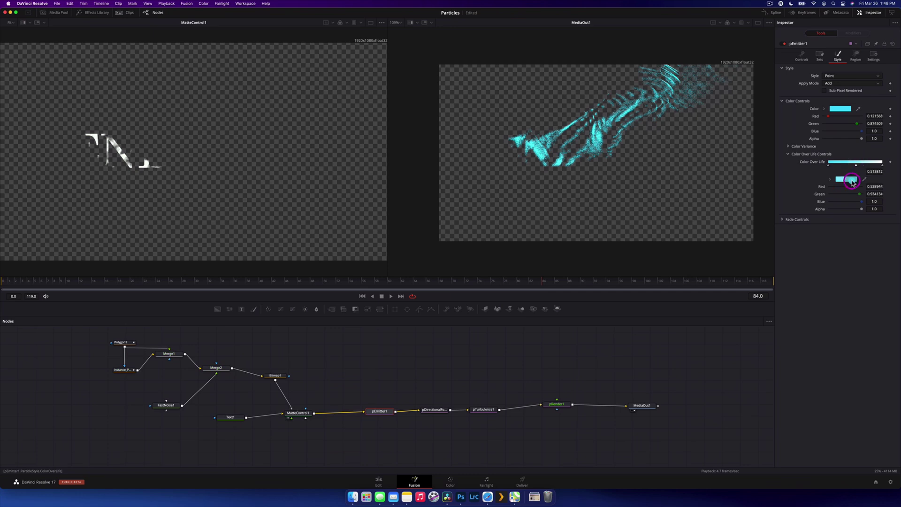
pyautogui.click(848, 179)
pyautogui.click(520, 413)
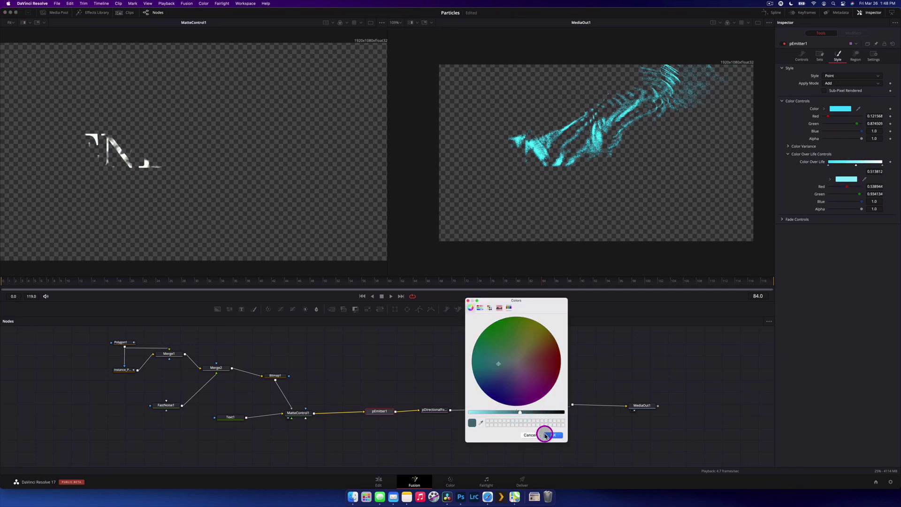
pyautogui.click(553, 435)
pyautogui.click(866, 180)
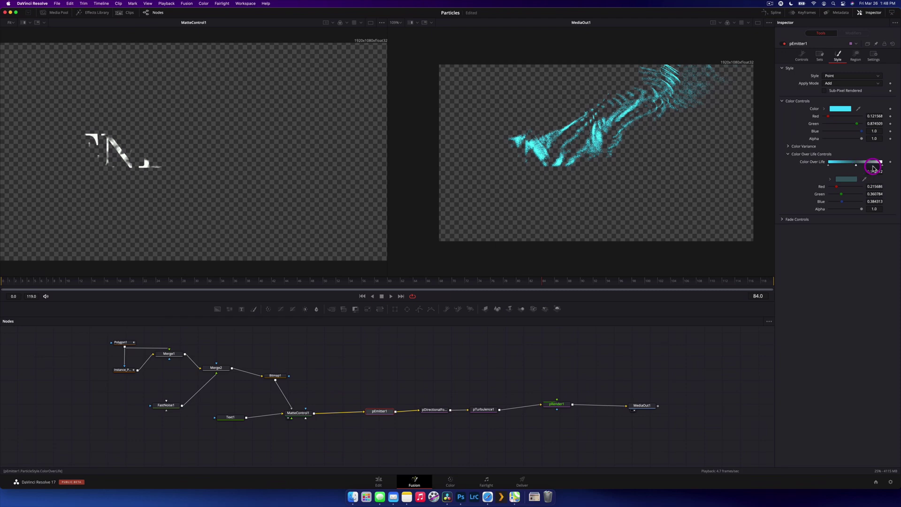
pyautogui.press('space')
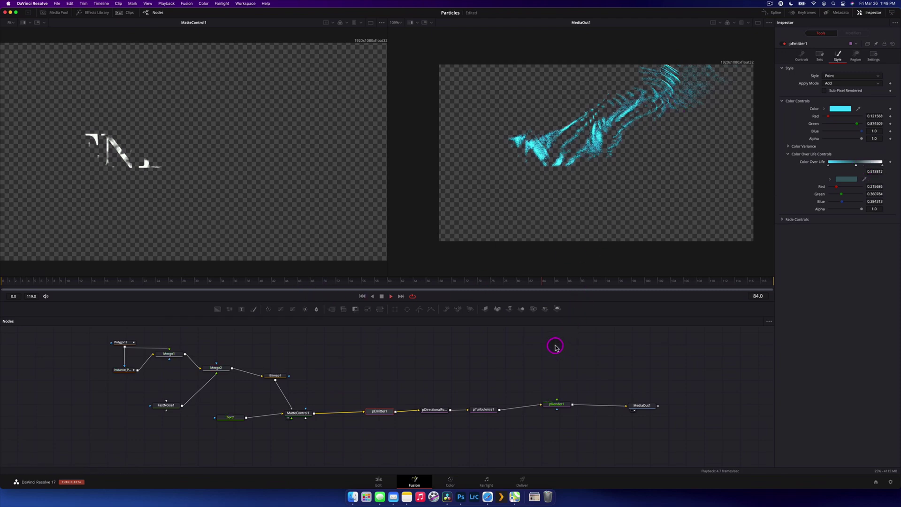
# - Preview the particles from frame 73 and save the project
pyautogui.click(805, 58)
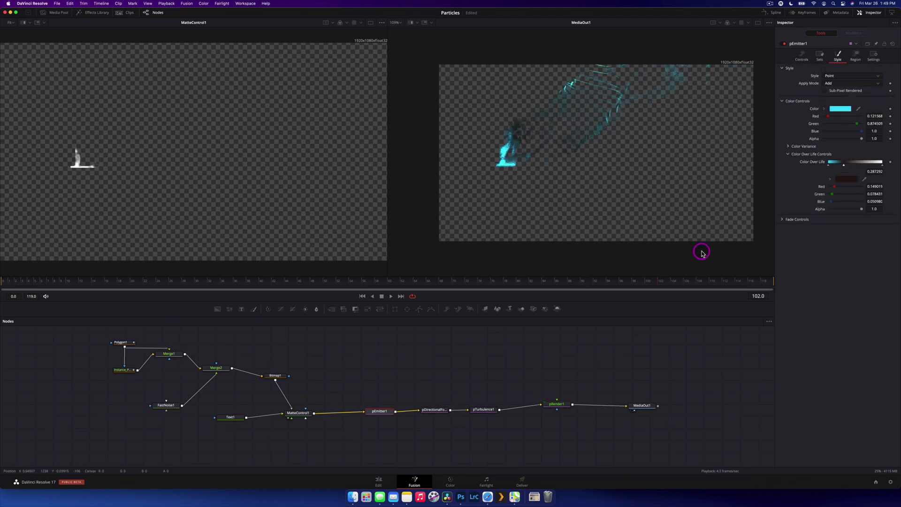
pyautogui.click(473, 282)
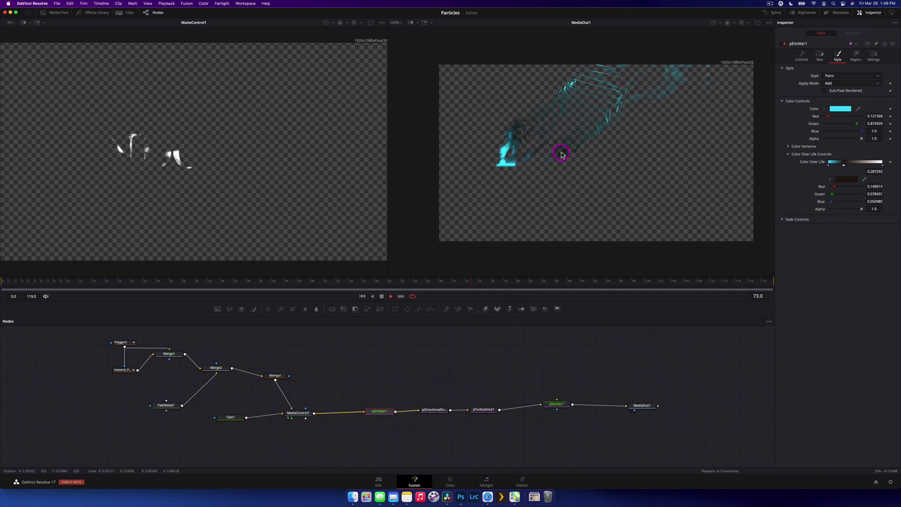
pyautogui.press('space')
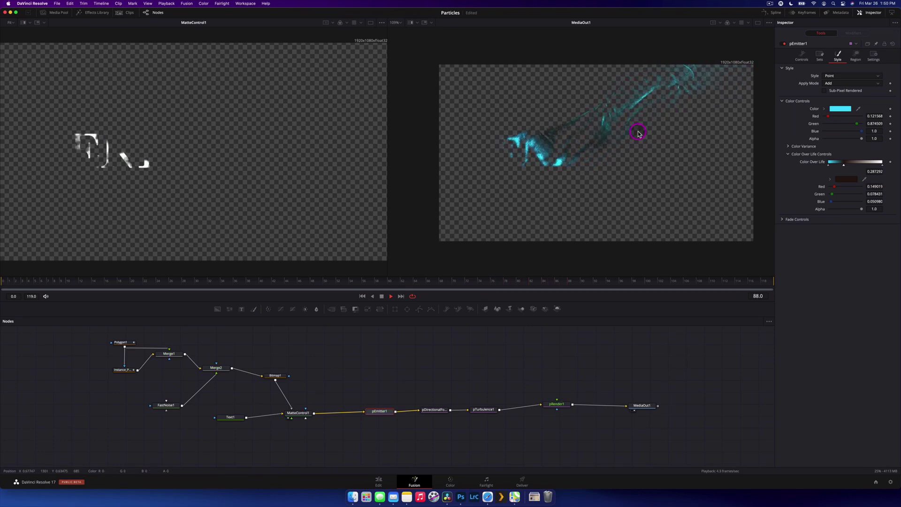
pyautogui.press('space')
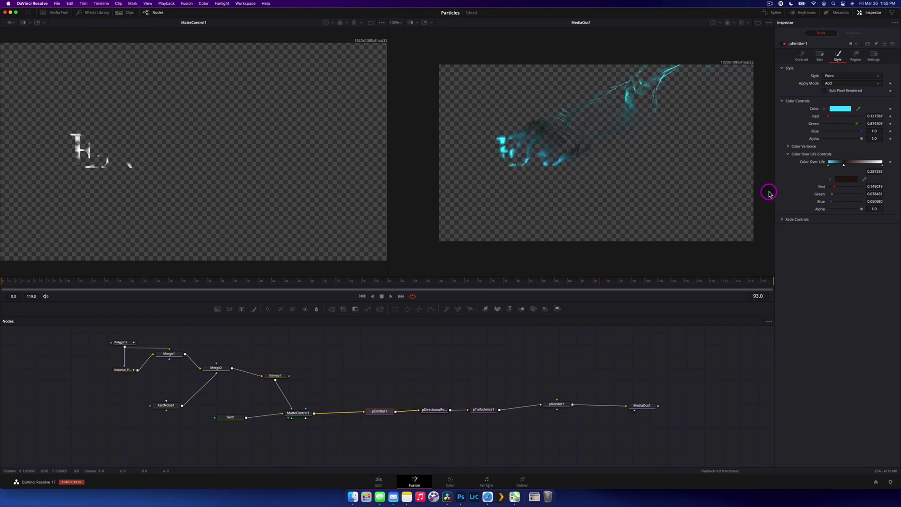
pyautogui.press('super+s')
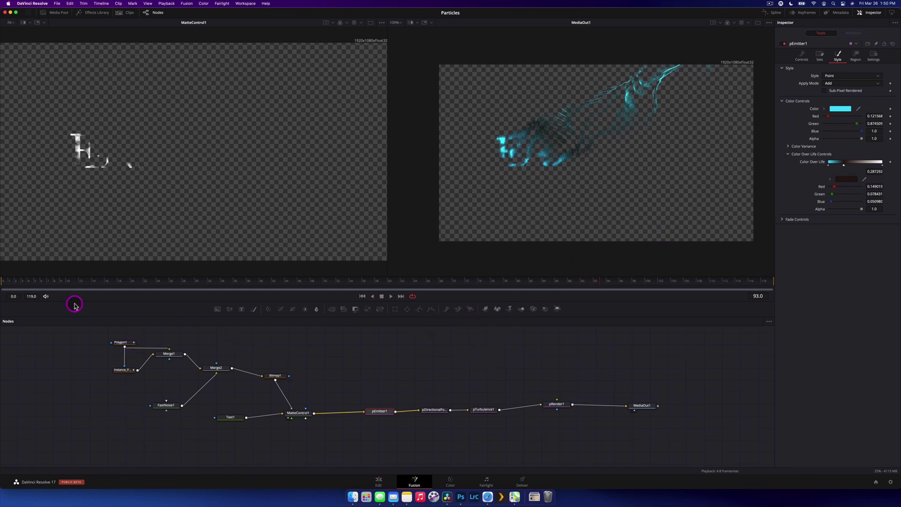
# - Scrub to frames 3 and 20 to check the particles, then select the Text1 node
pyautogui.click(18, 282)
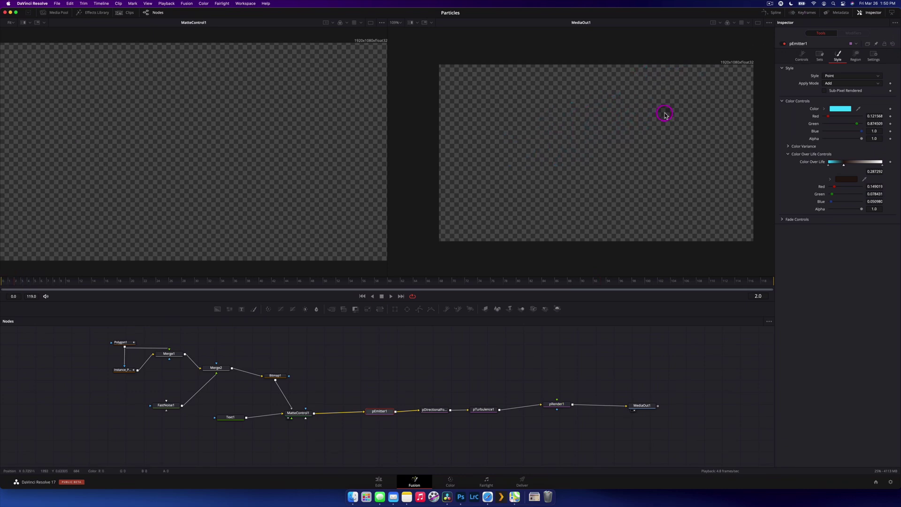
pyautogui.moveTo(51, 281); pyautogui.dragTo(148, 281)
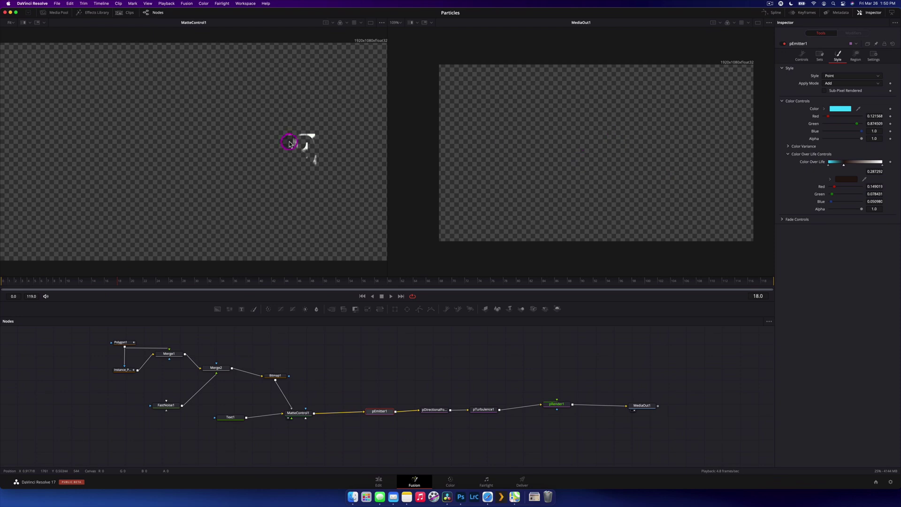
pyautogui.click(23, 283)
pyautogui.click(132, 282)
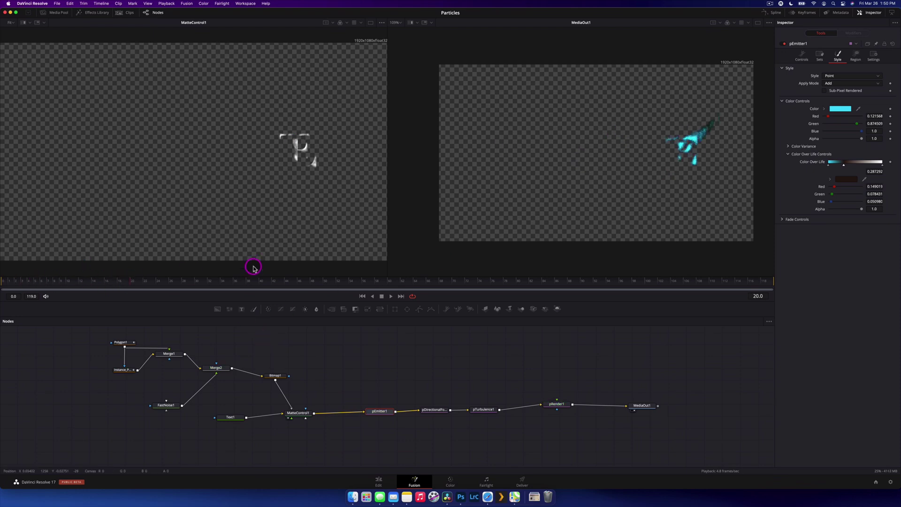
pyautogui.click(240, 416)
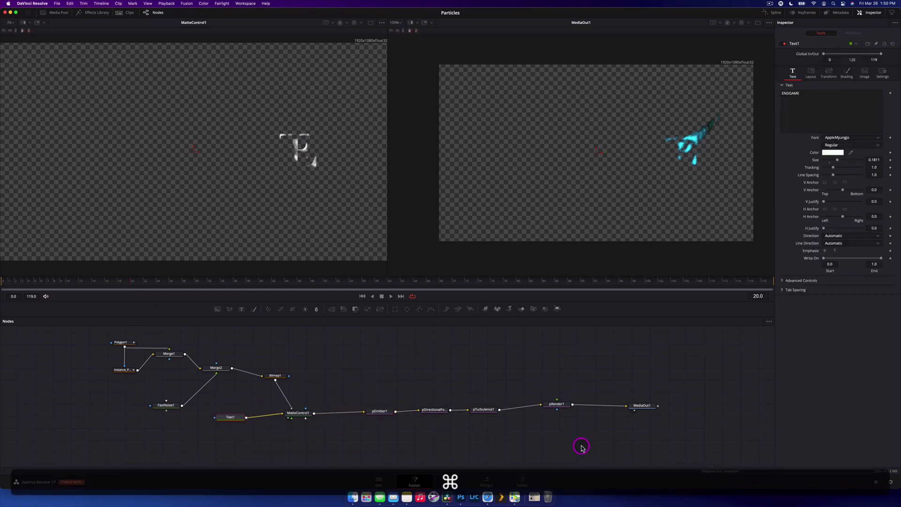
# - Paste a Text1_1 copy, merge it over the particles via Merge3, and eyedrop cyan for its colour
pyautogui.click(548, 441)
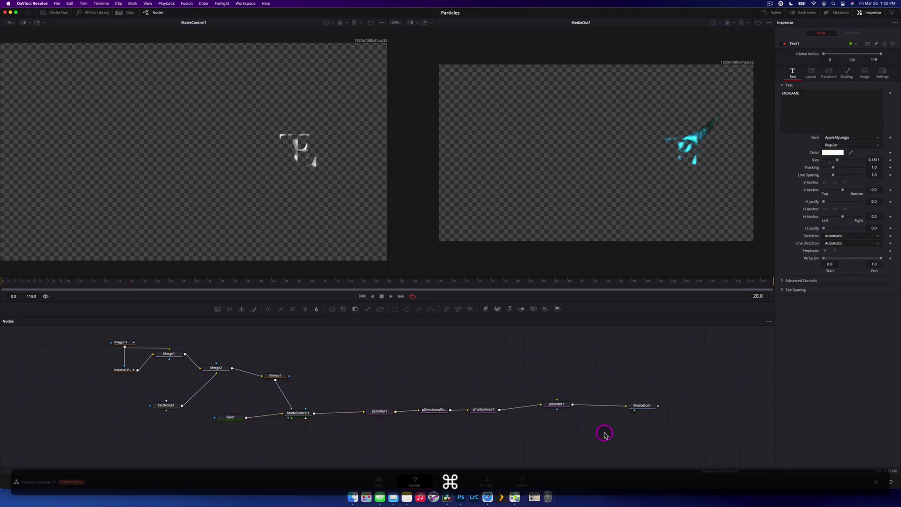
pyautogui.press('super+v')
pyautogui.moveTo(550, 443); pyautogui.dragTo(572, 404)
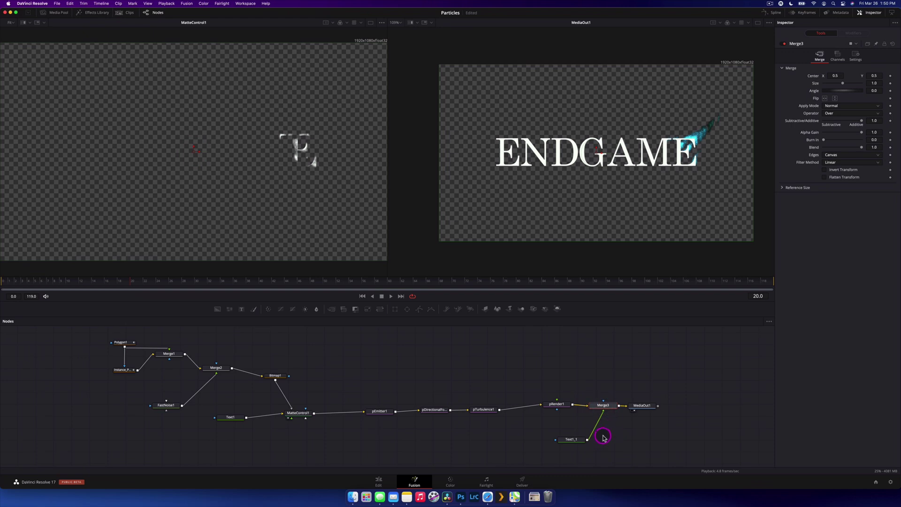
pyautogui.moveTo(572, 439); pyautogui.dragTo(600, 439)
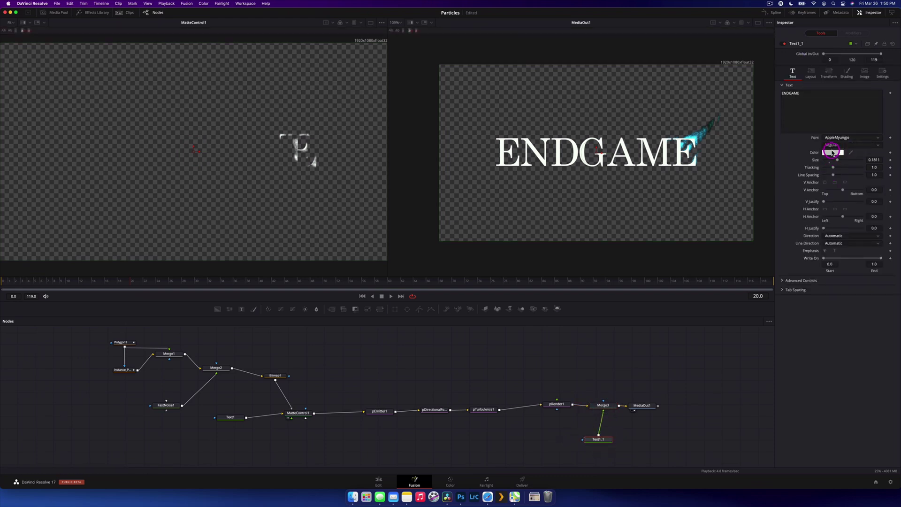
pyautogui.moveTo(832, 153); pyautogui.dragTo(698, 134)
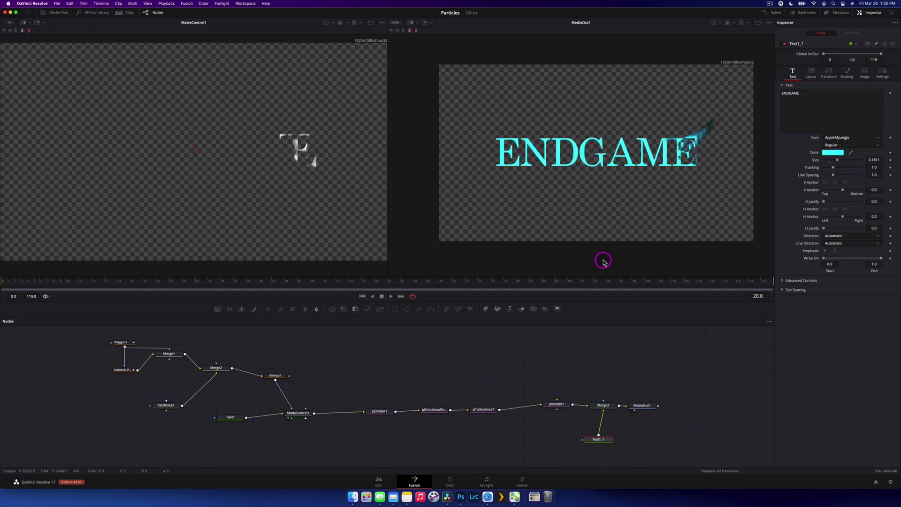
# - Duplicate the Polygon1 mask and connect Polygon1_1 to Text1_1's mask input
pyautogui.click(126, 343)
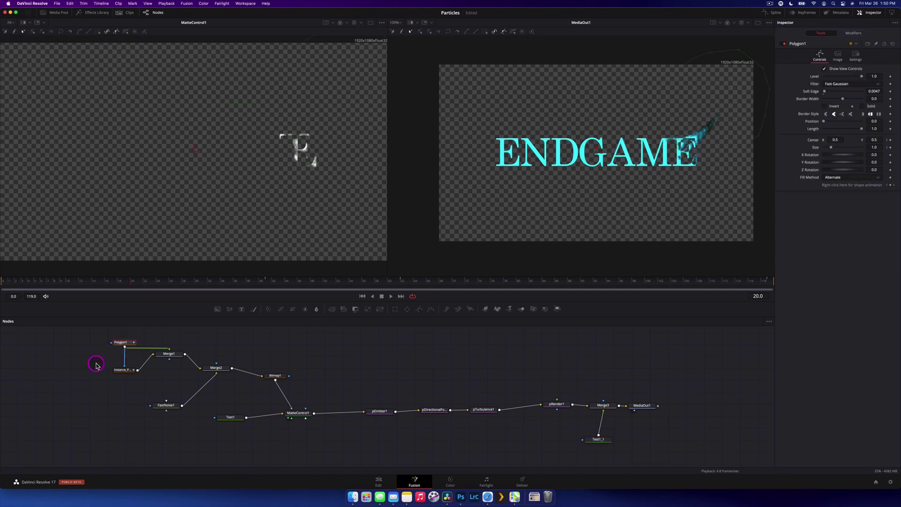
pyautogui.press('super')
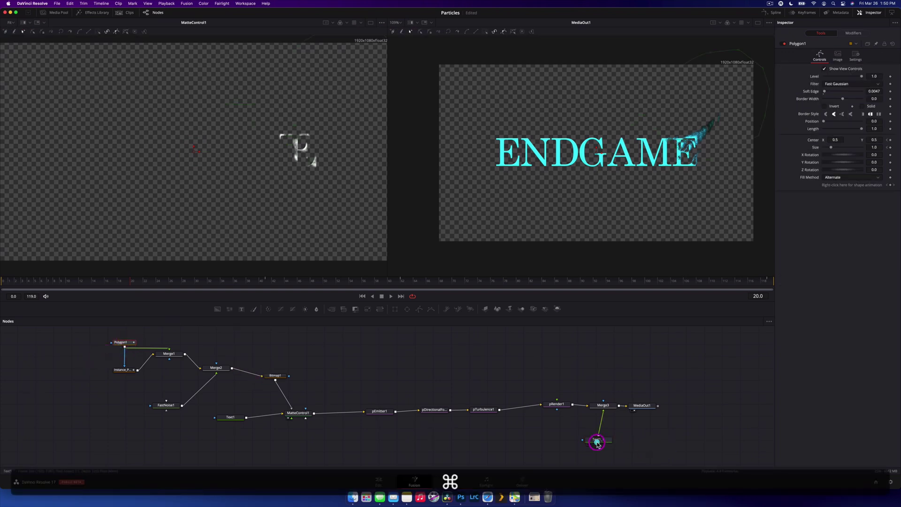
pyautogui.press('super+v')
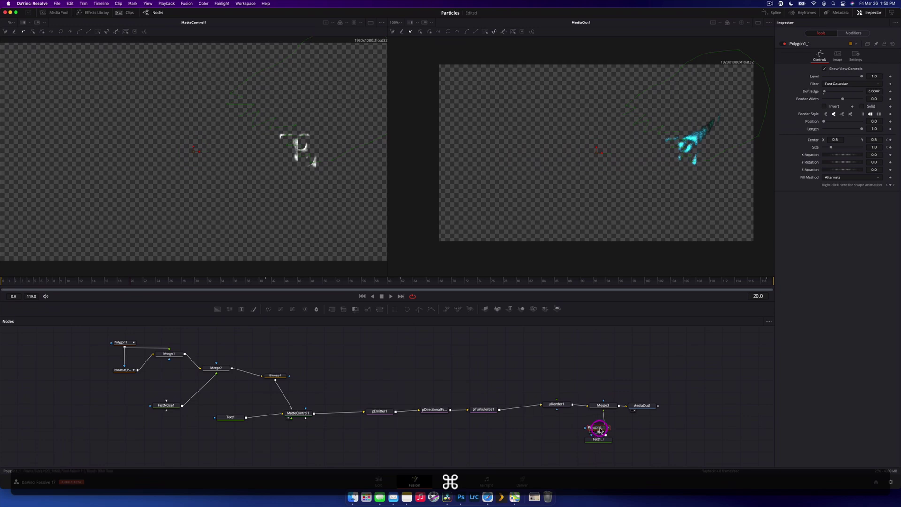
pyautogui.moveTo(599, 430); pyautogui.dragTo(552, 438)
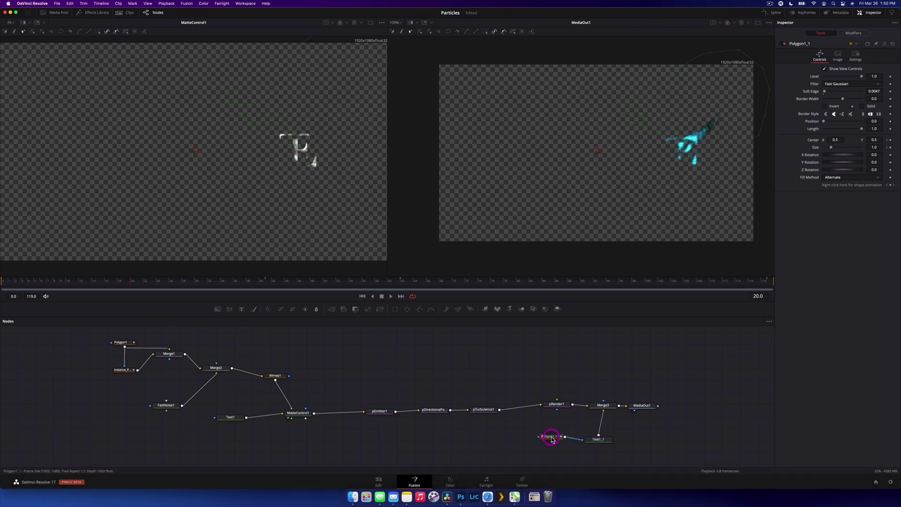
# - Turn on Invert and Solid for the Polygon1_1 mask
pyautogui.click(670, 439)
pyautogui.click(550, 437)
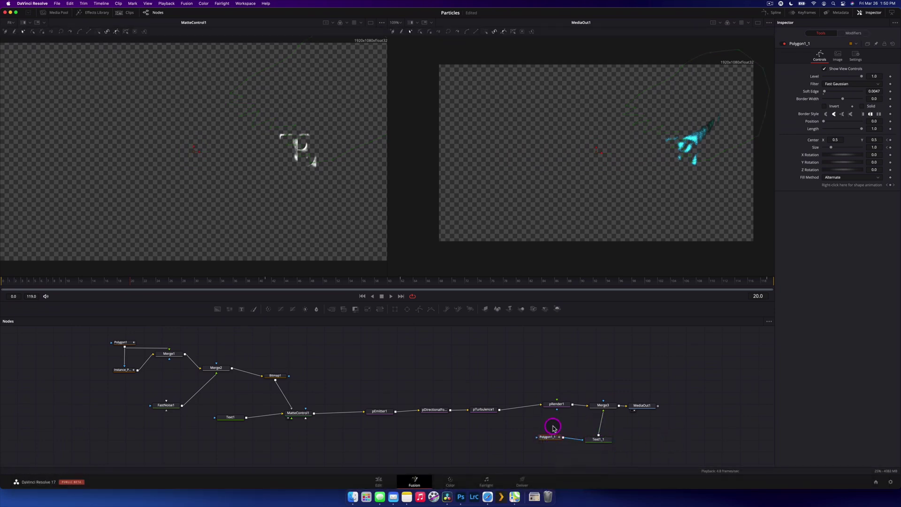
pyautogui.click(825, 106)
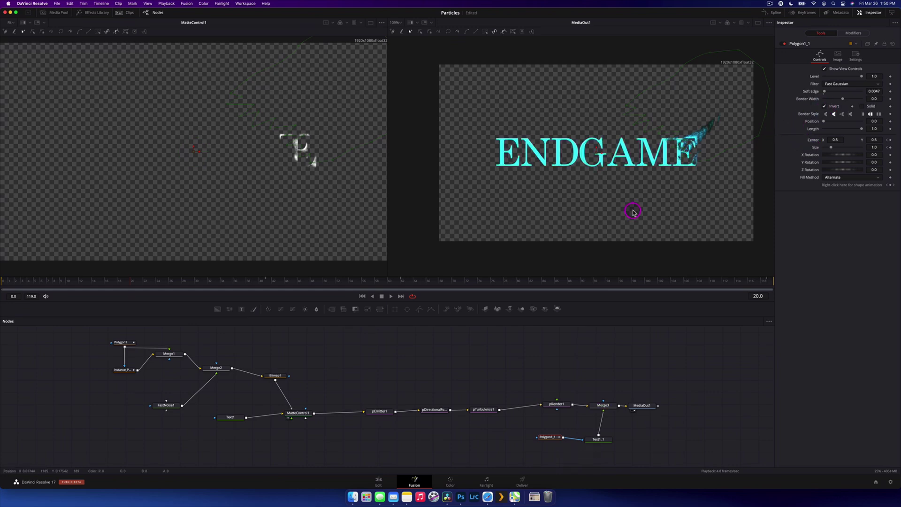
pyautogui.click(862, 107)
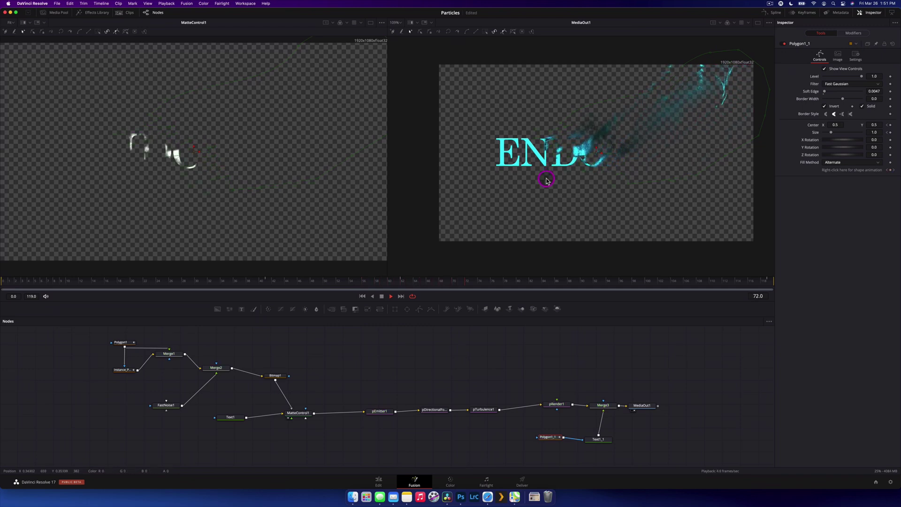
# - Add a Background1 node through Merge4 before MediaOut1, swapping inputs so the title sits on top
pyautogui.moveTo(644, 406); pyautogui.dragTo(673, 404)
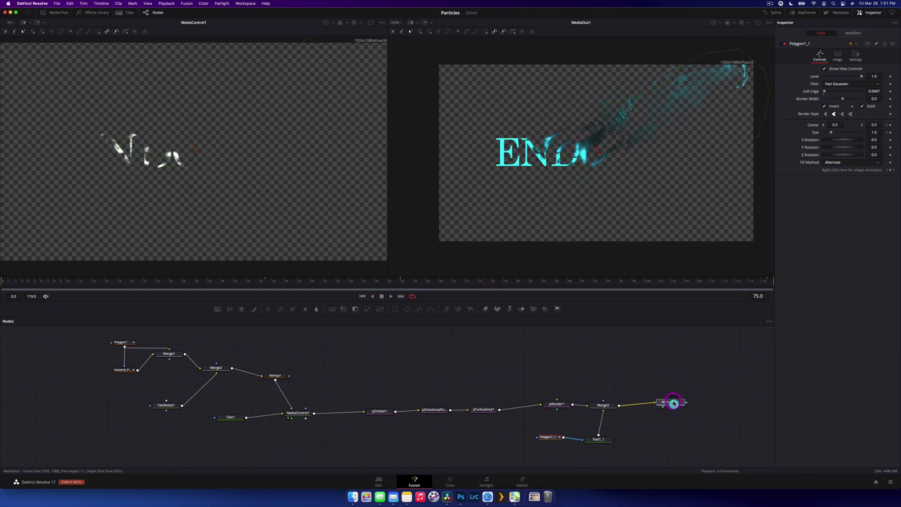
pyautogui.moveTo(238, 322); pyautogui.dragTo(619, 407)
pyautogui.click(645, 437)
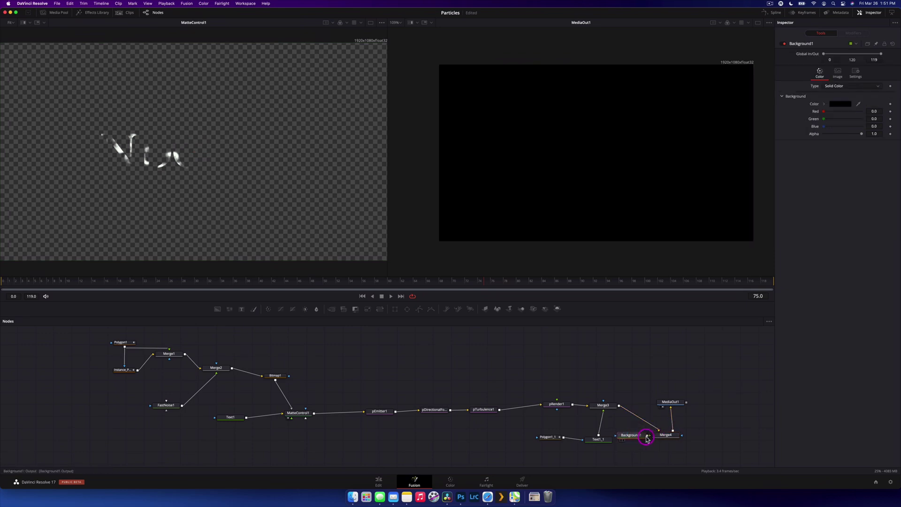
pyautogui.click(664, 436)
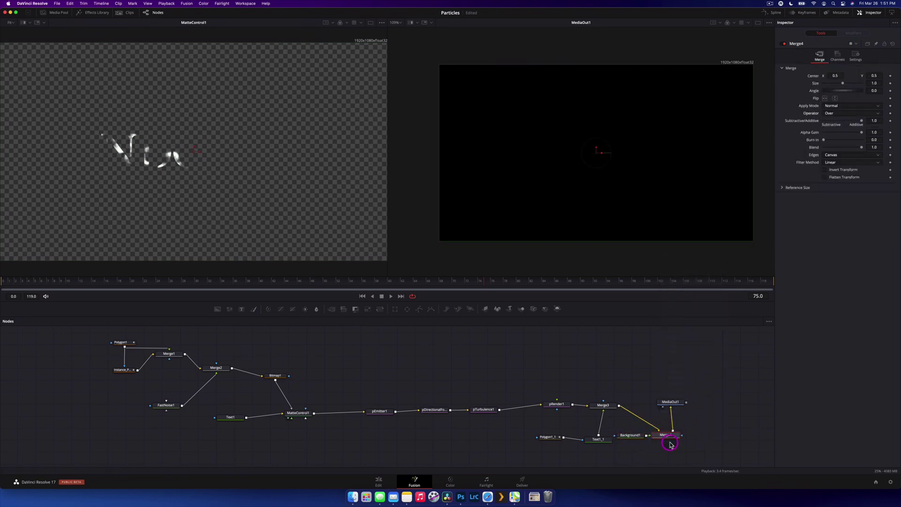
pyautogui.rightClick(666, 439)
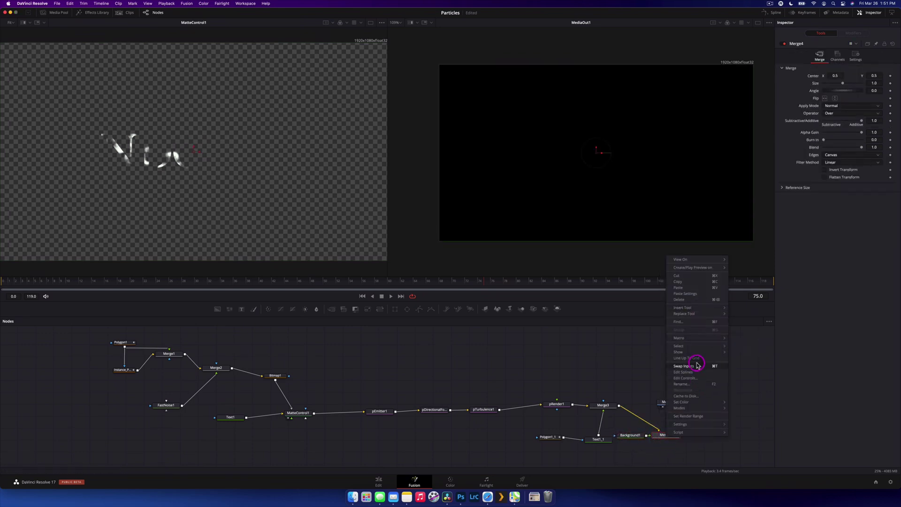
pyautogui.click(699, 367)
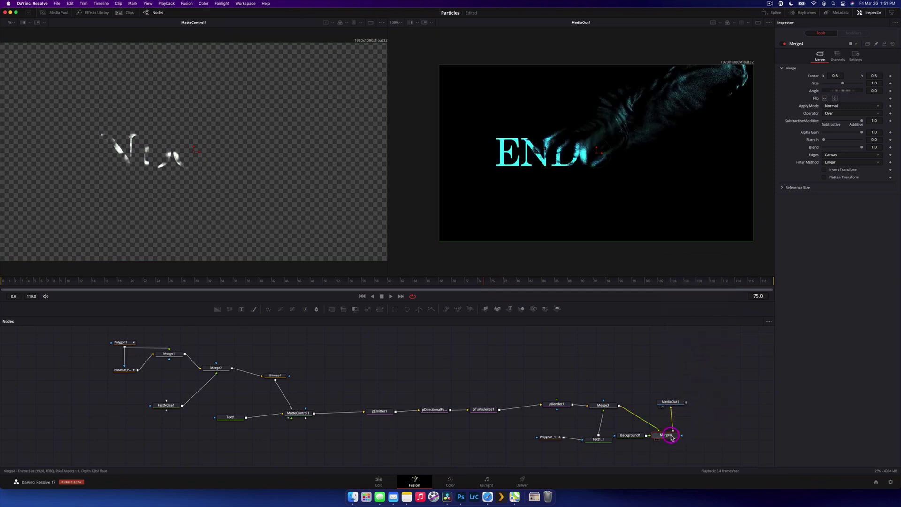
pyautogui.moveTo(676, 428); pyautogui.dragTo(640, 407)
# - Set Background1's colour to dark grey (0.176 in each channel)
pyautogui.click(637, 438)
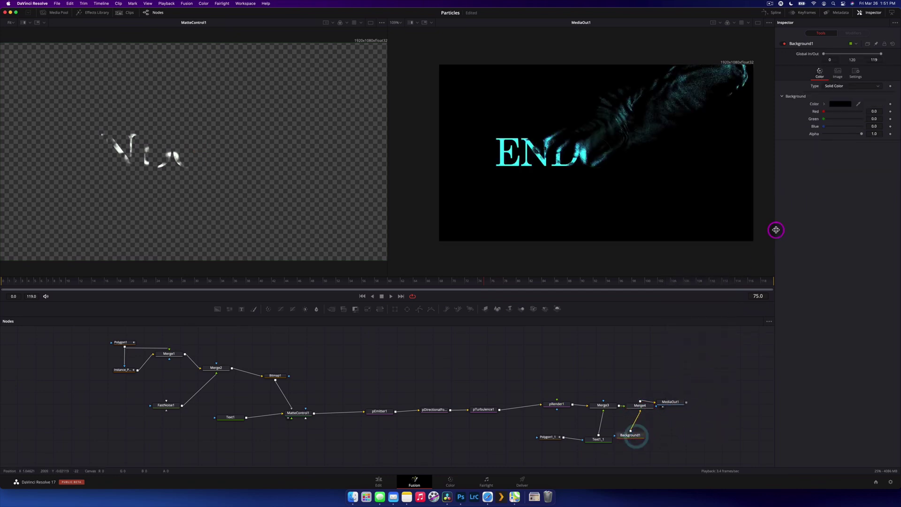
pyautogui.click(840, 104)
pyautogui.moveTo(533, 422); pyautogui.dragTo(539, 411)
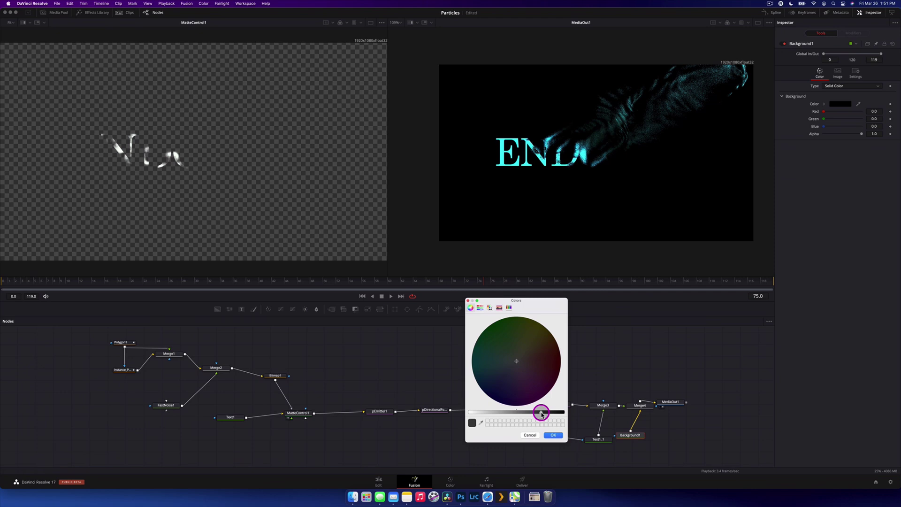
pyautogui.click(549, 435)
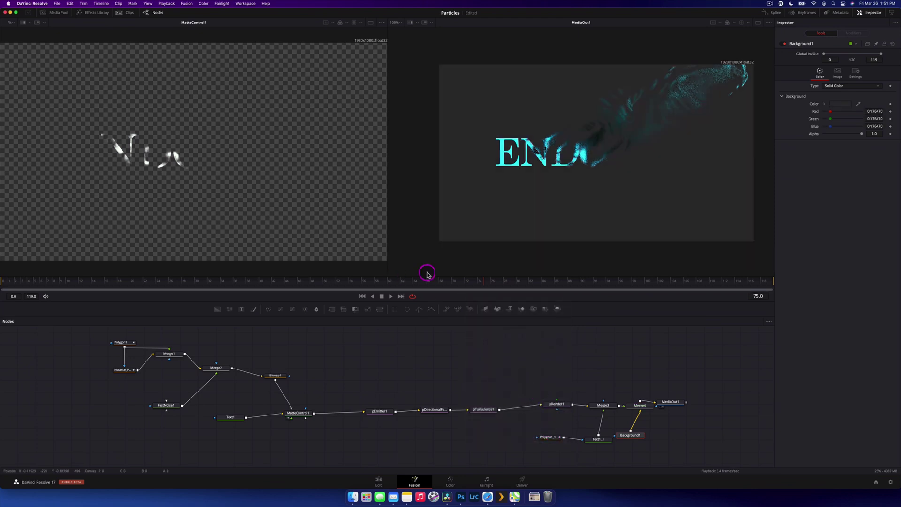
# - On the Edit page, play the second clip to review the cyan ENDGAME particle dissolve over dark grey
pyautogui.click(377, 479)
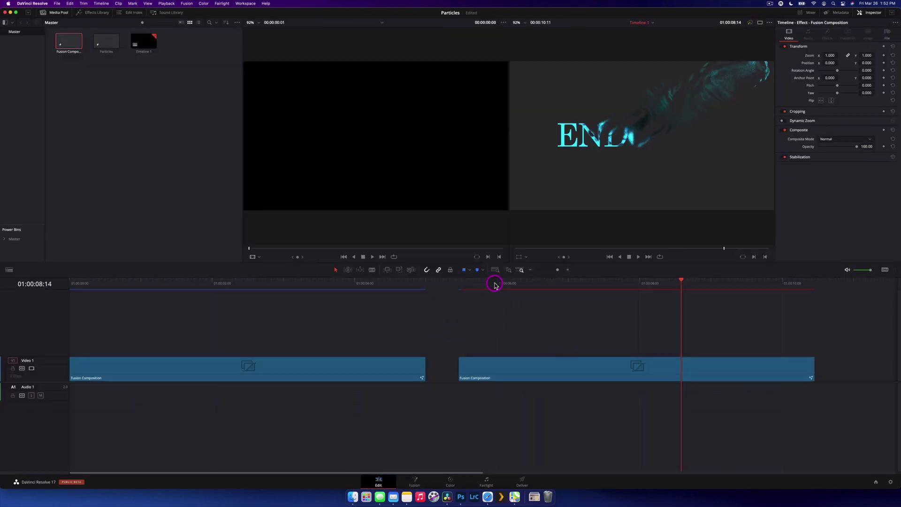
pyautogui.click(459, 283)
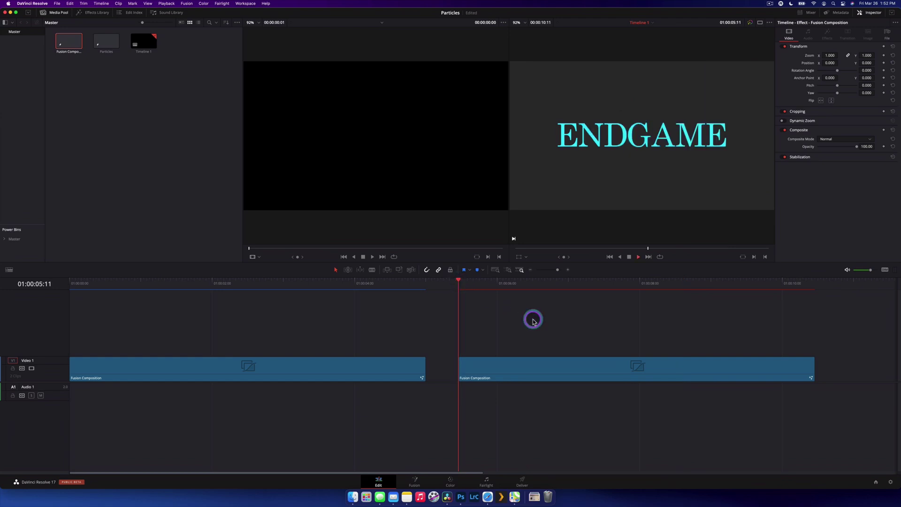
pyautogui.press('space')
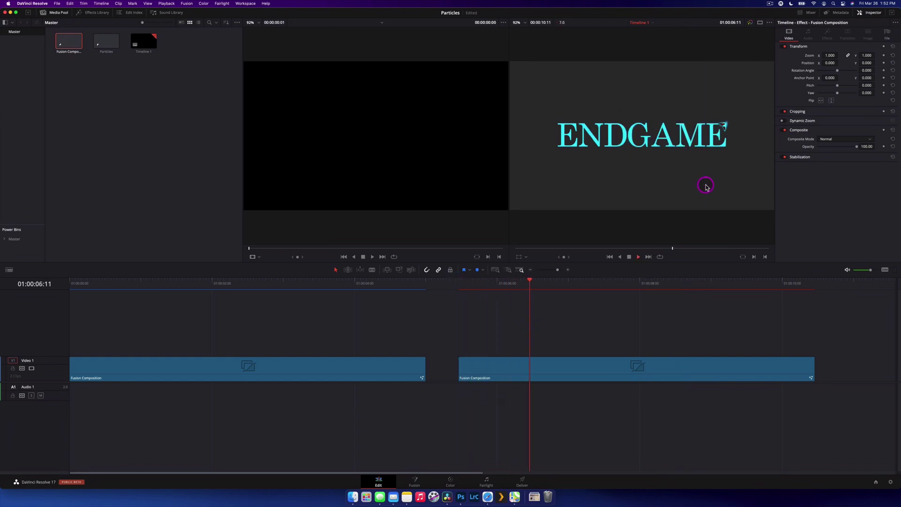
pyautogui.press('space')
pyautogui.press('space')
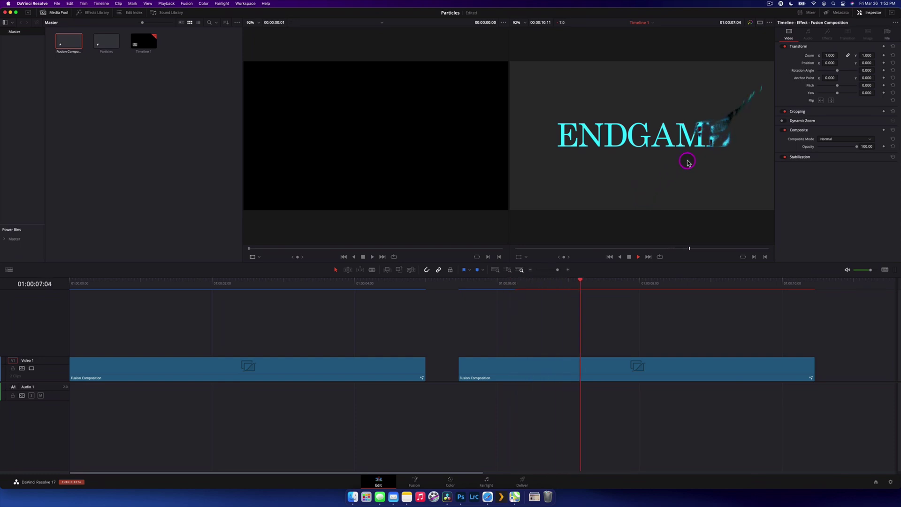
pyautogui.press('space')
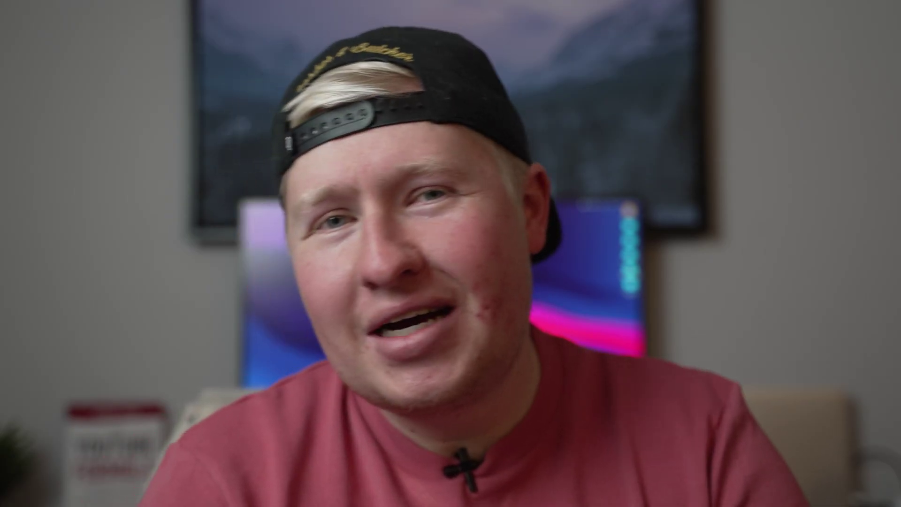